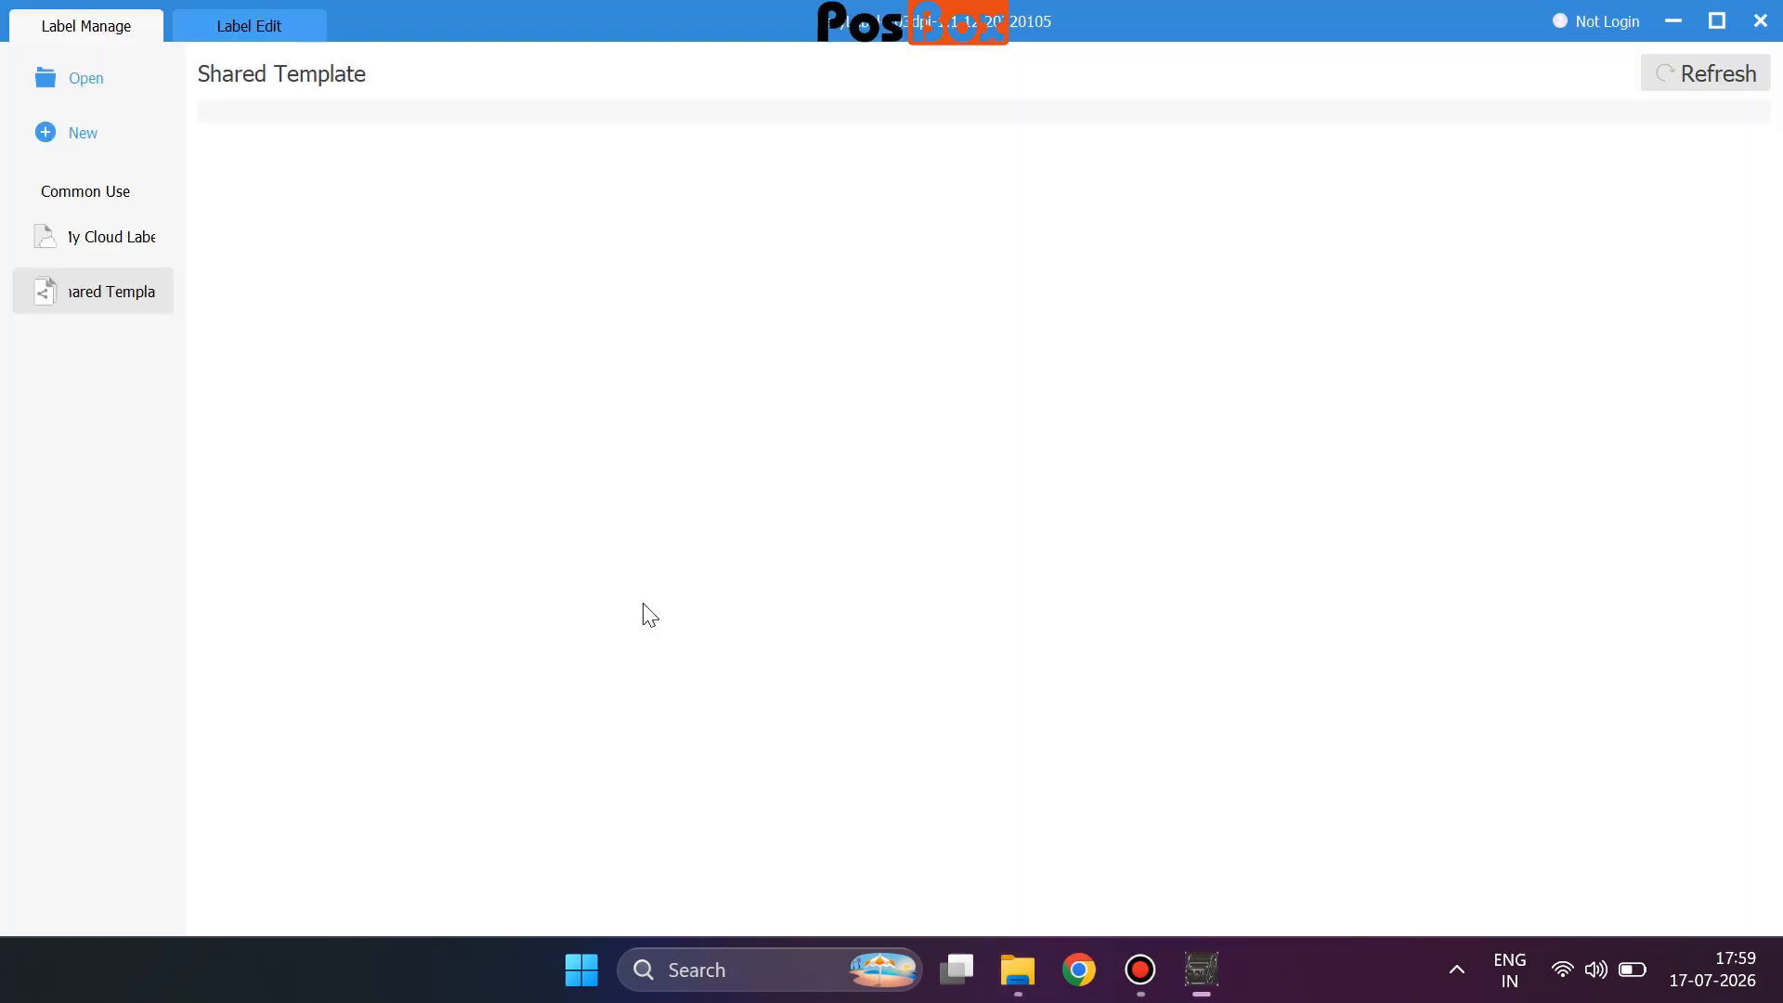
Start a new label design from the Label Manage sidebar.
{"action": "left_click", "coordinate": [38, 129]}
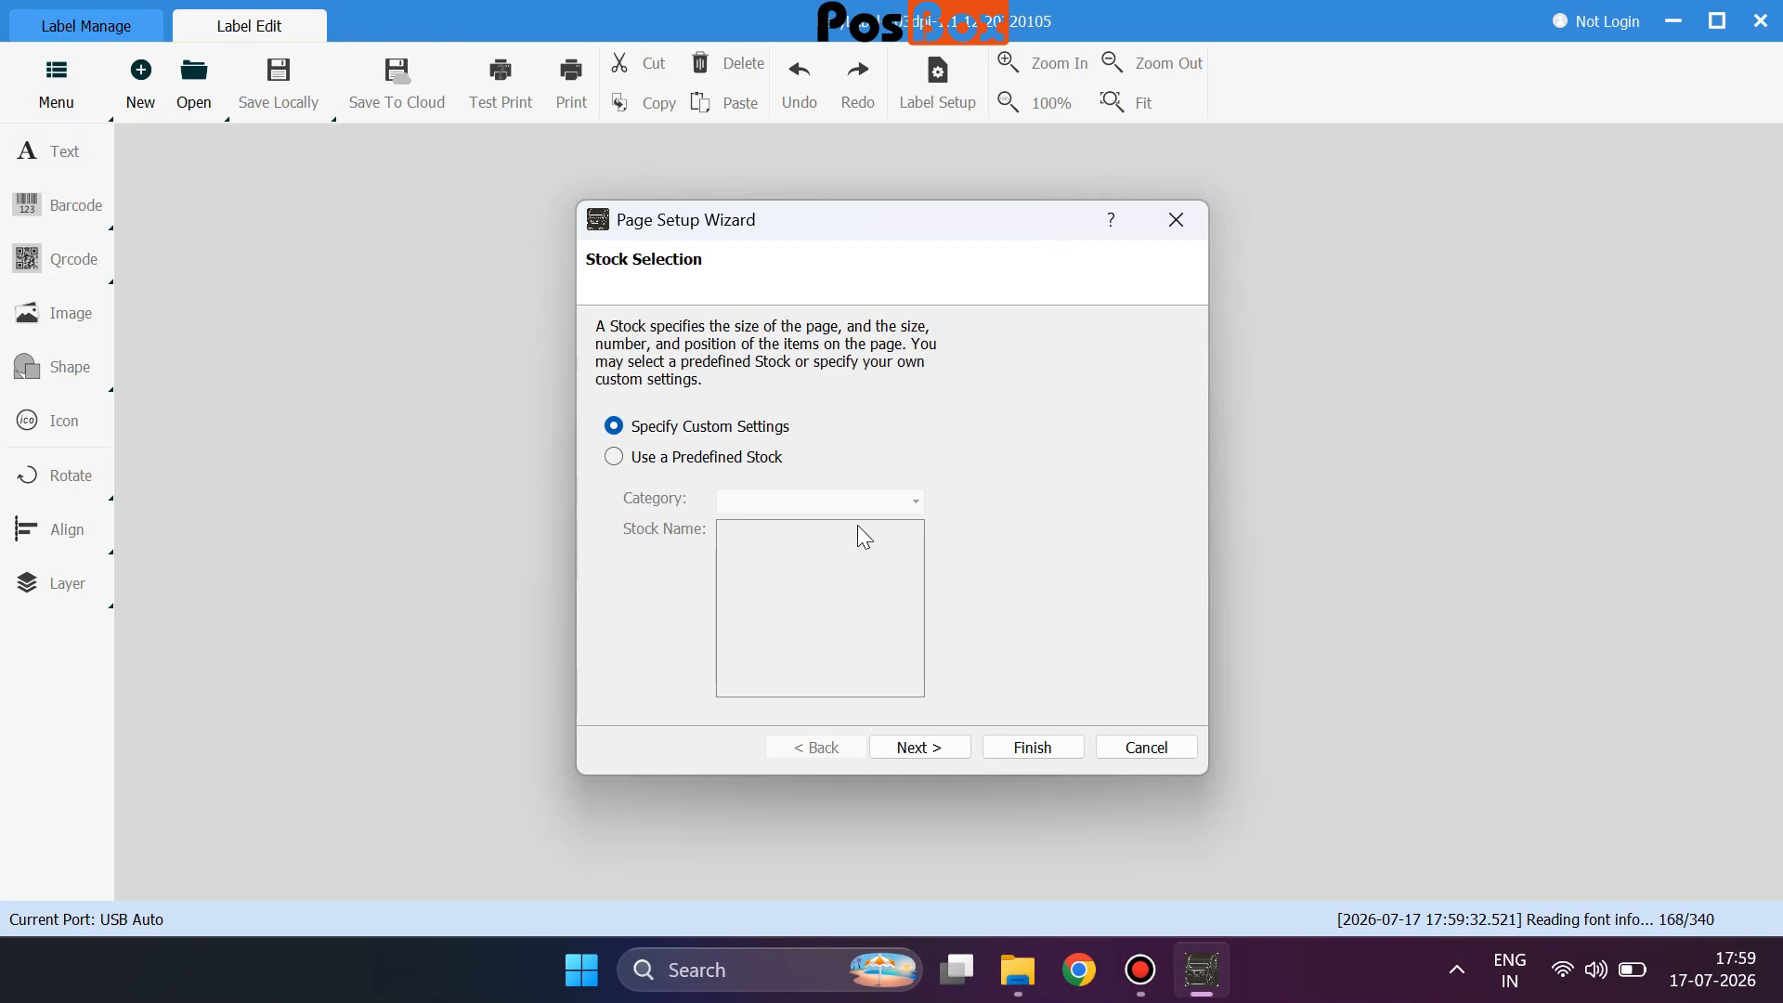
Set the label page width to 72 mm and height to 48 mm.
{"action": "left_click", "coordinate": [924, 755]}
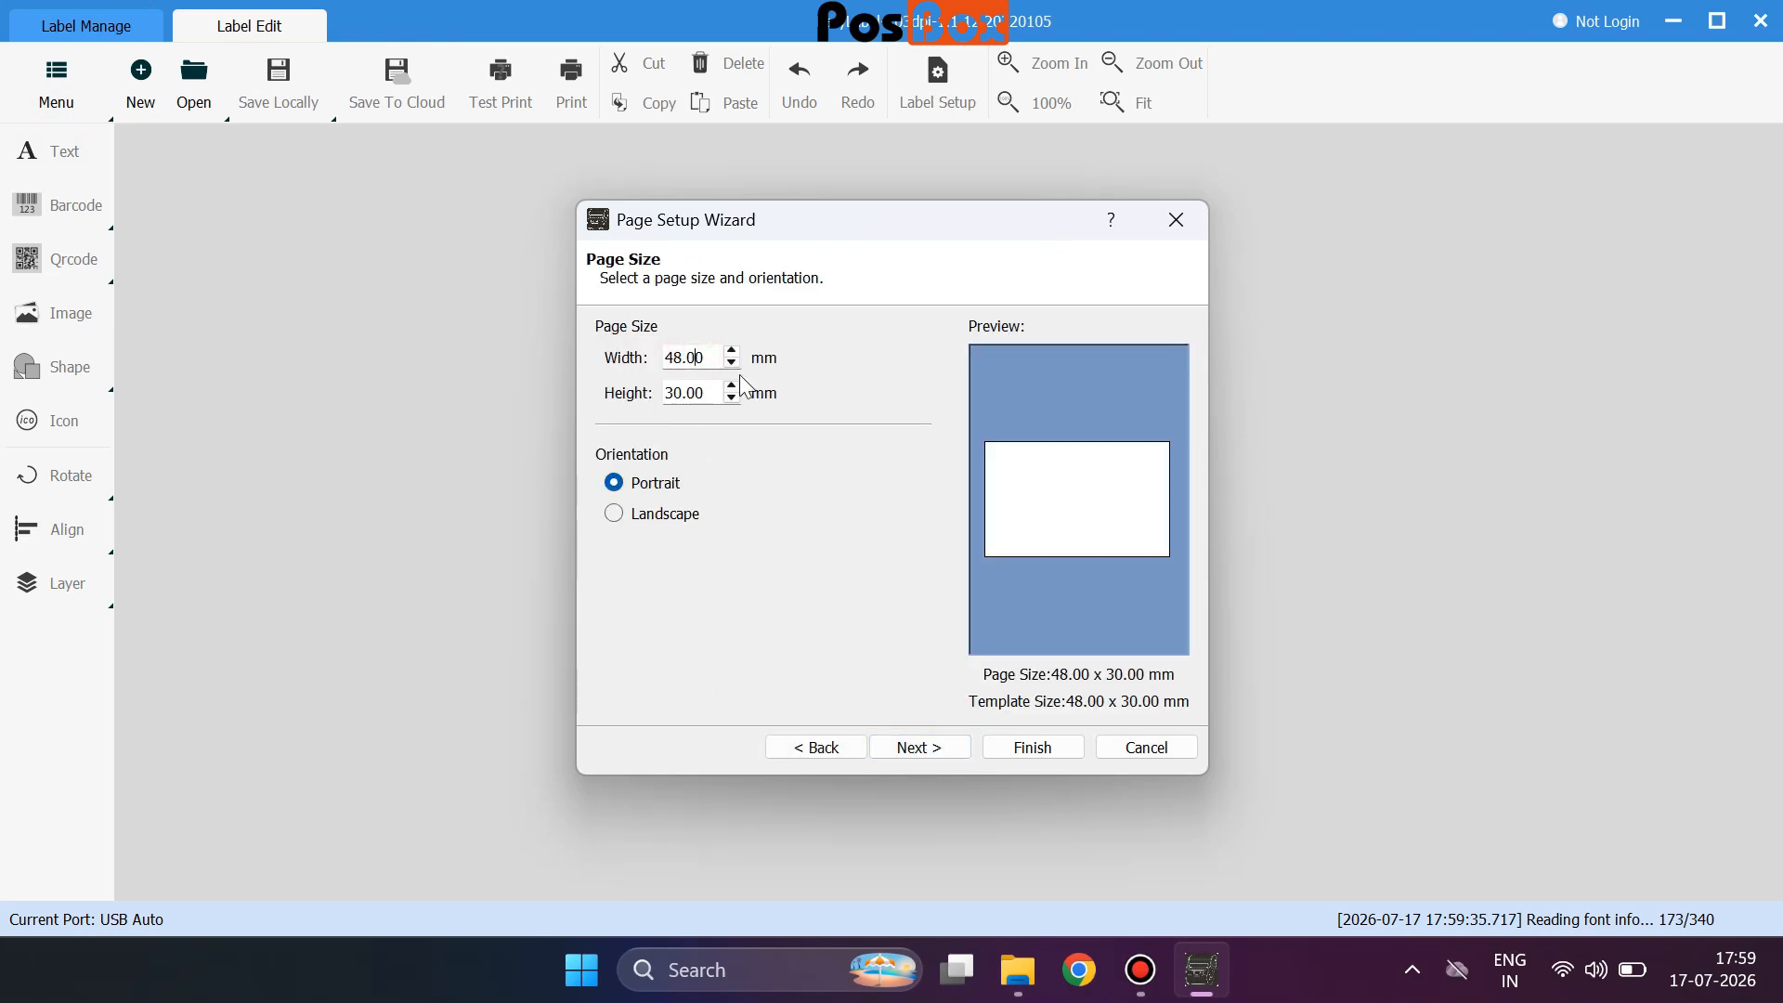
{"action": "key", "text": "shift+Left"}
{"action": "key", "text": "shift+Left"}
{"action": "key", "text": "shift+Left"}
{"action": "key", "text": "shift+Left"}
{"action": "key", "text": "shift+Left"}
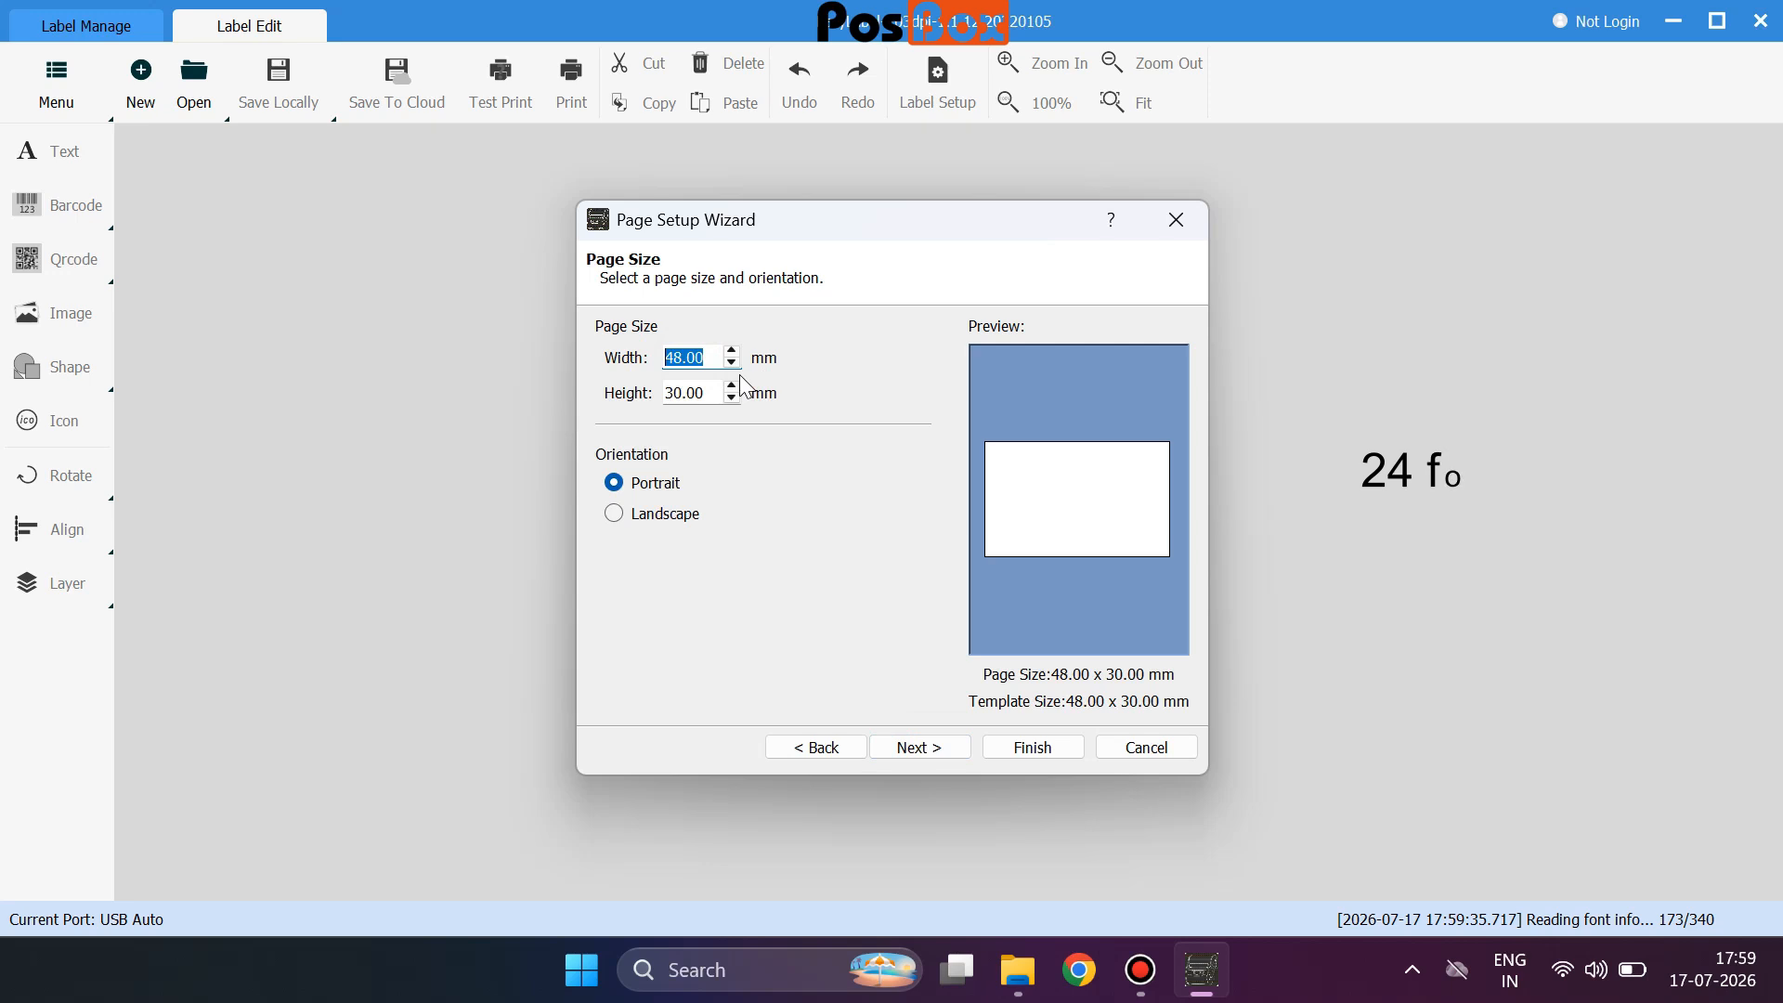
{"action": "type", "text": "72"}
{"action": "key", "text": "Tab"}
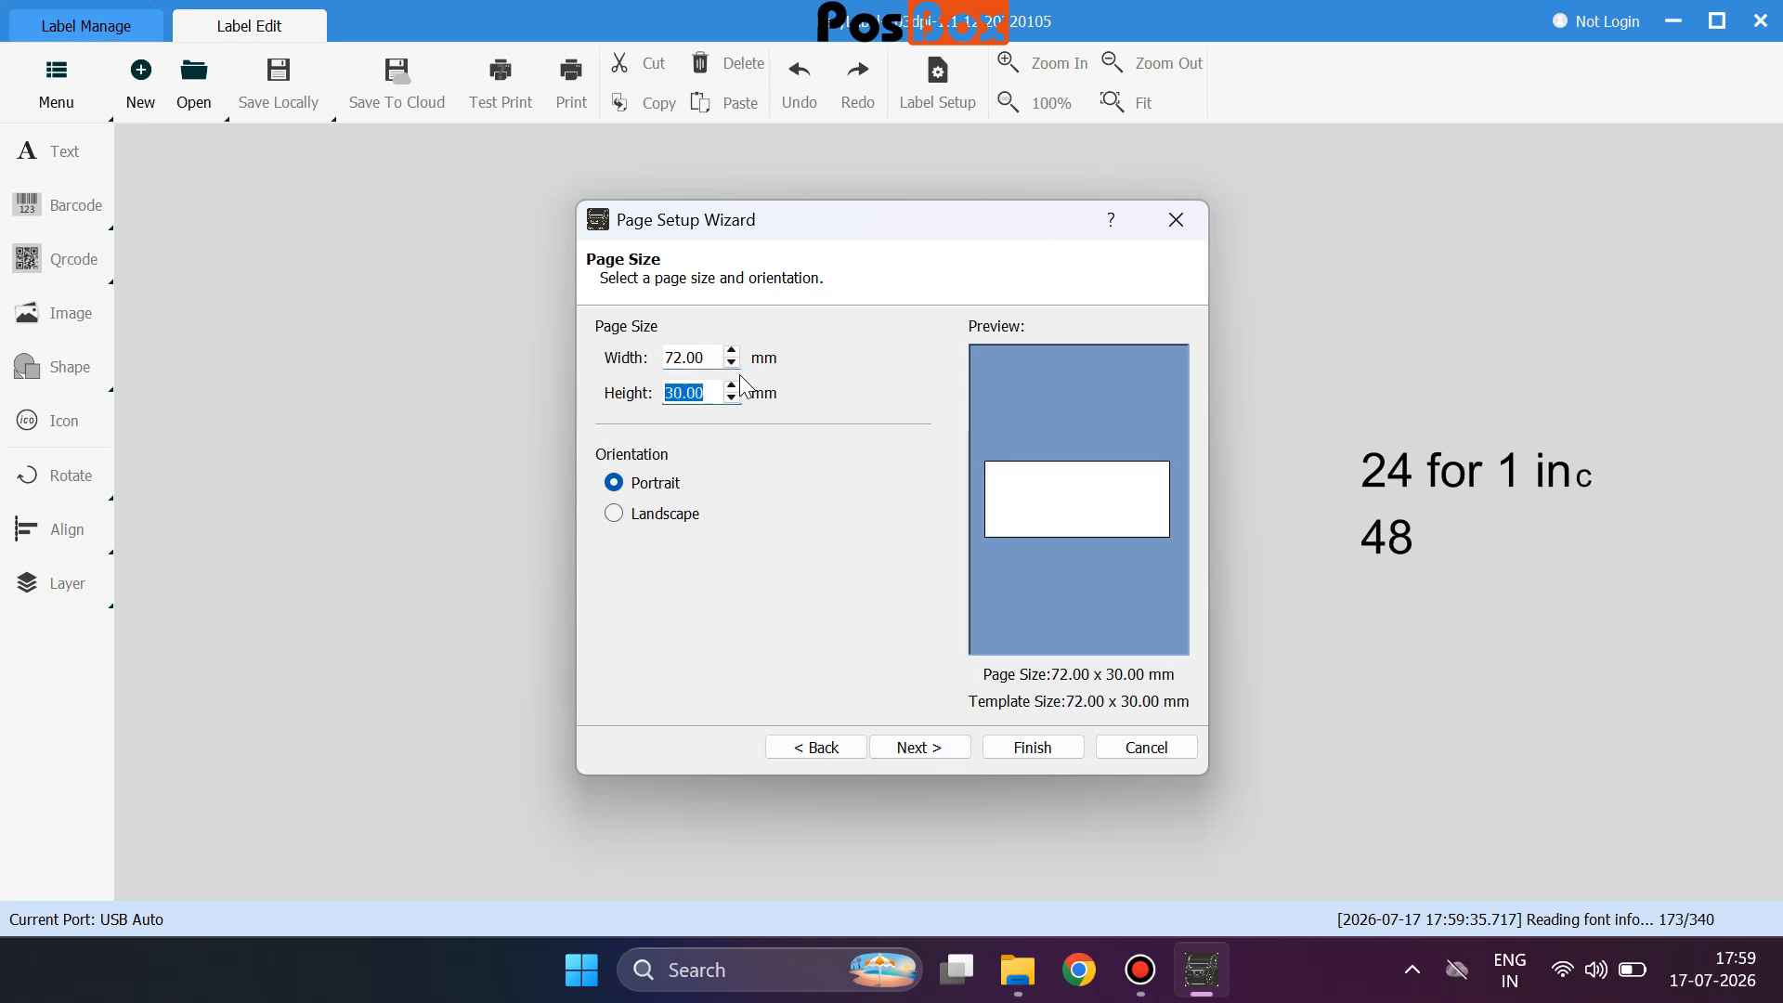
{"action": "type", "text": "48"}
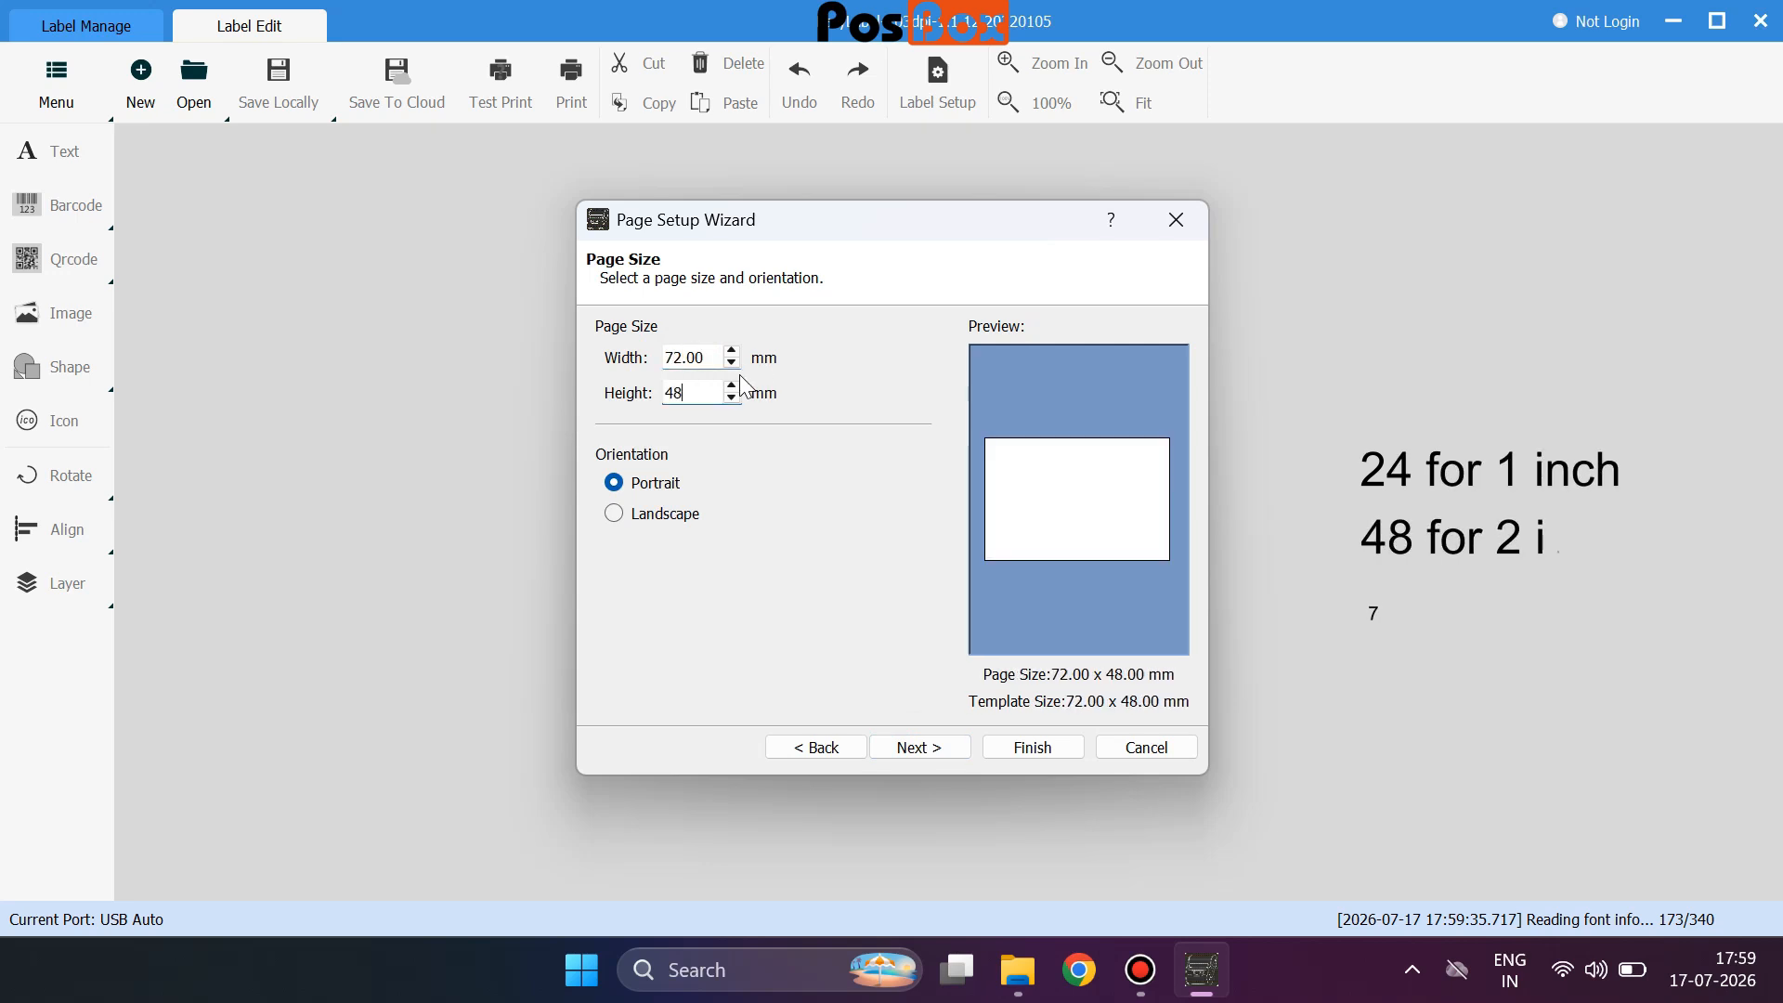
{"action": "left_click", "coordinate": [919, 748]}
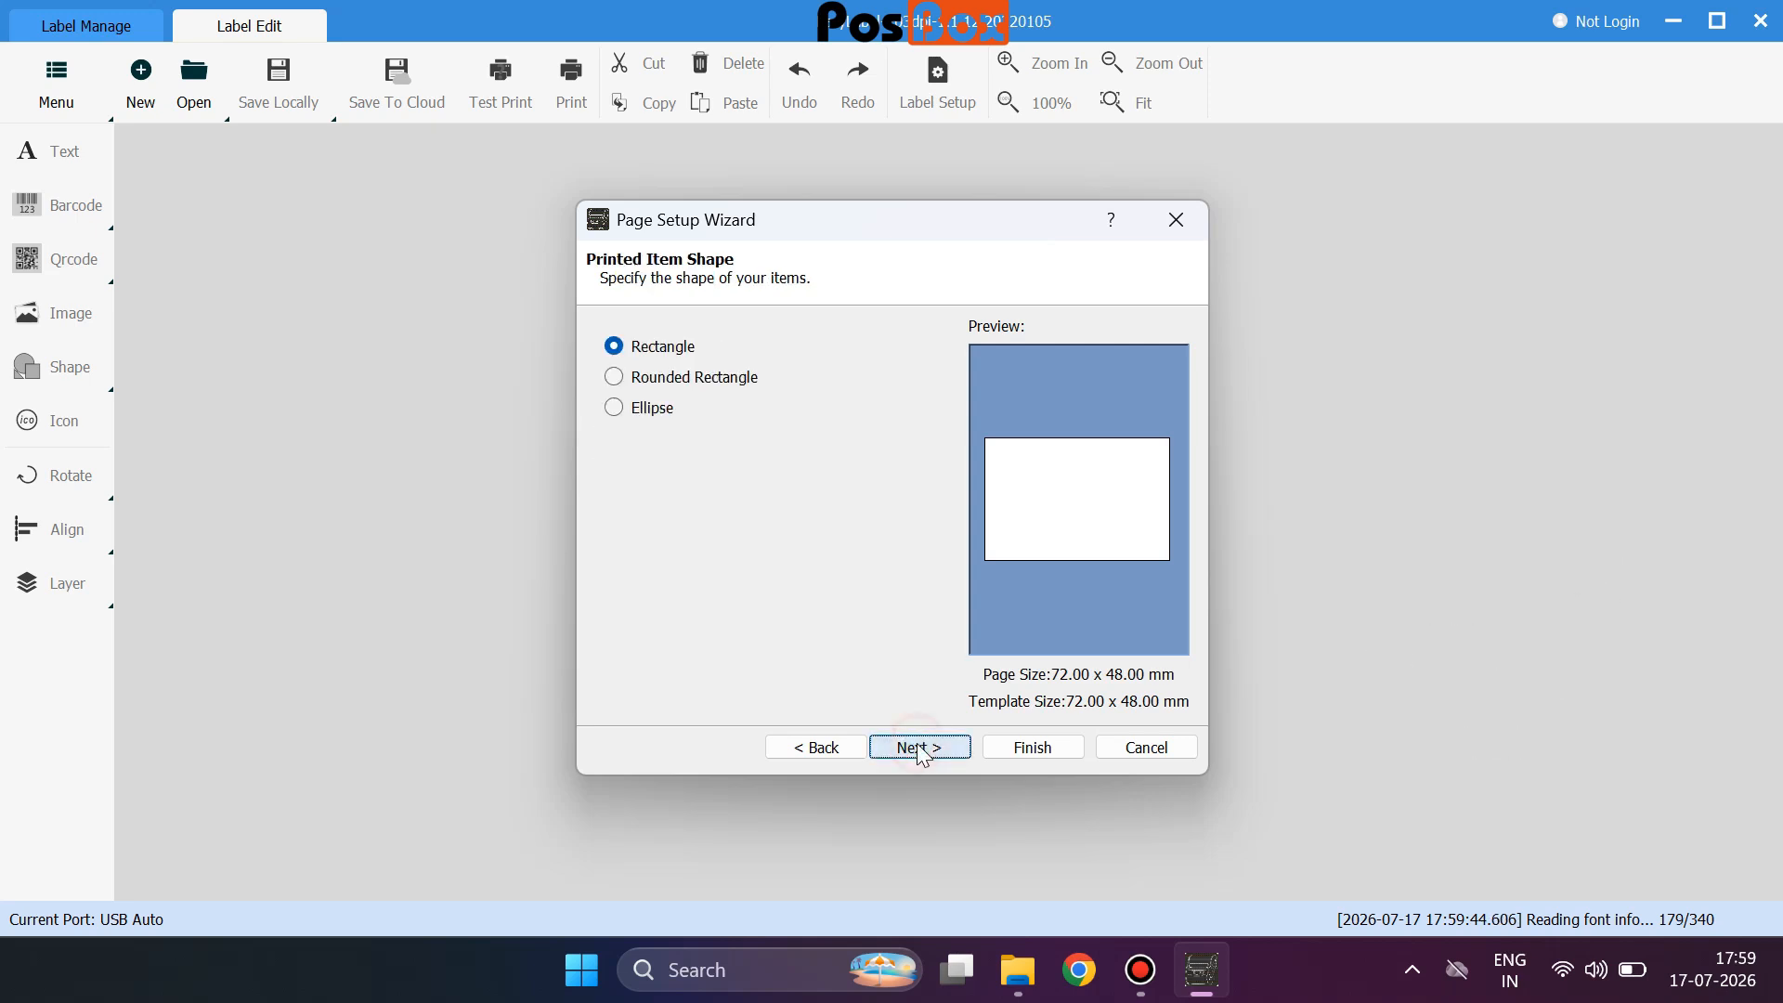
Keep the item shape as Rectangle after trying rounded rectangle and ellipse.
{"action": "left_click", "coordinate": [681, 380]}
{"action": "left_click", "coordinate": [655, 410]}
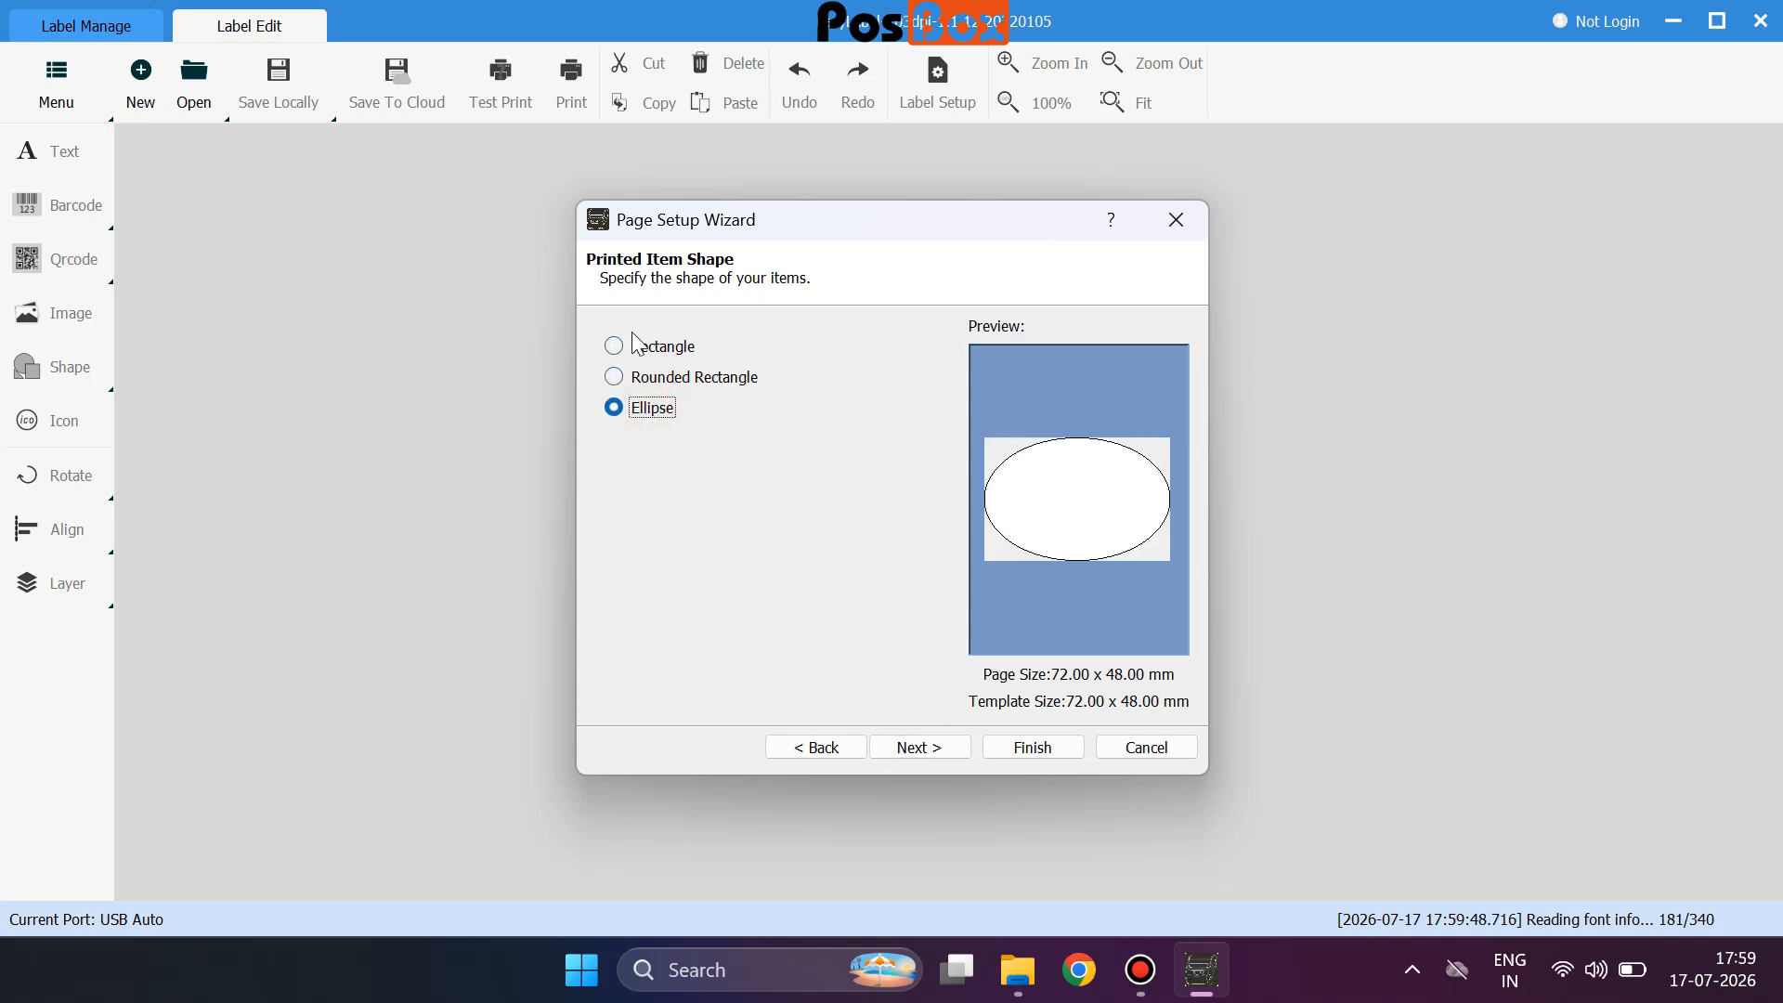
{"action": "left_click", "coordinate": [632, 351]}
{"action": "left_click", "coordinate": [924, 749]}
Leave the top, bottom, left and right margins at 0.00 mm.
{"action": "left_click", "coordinate": [735, 353]}
{"action": "left_click", "coordinate": [737, 343]}
{"action": "left_click", "coordinate": [736, 378]}
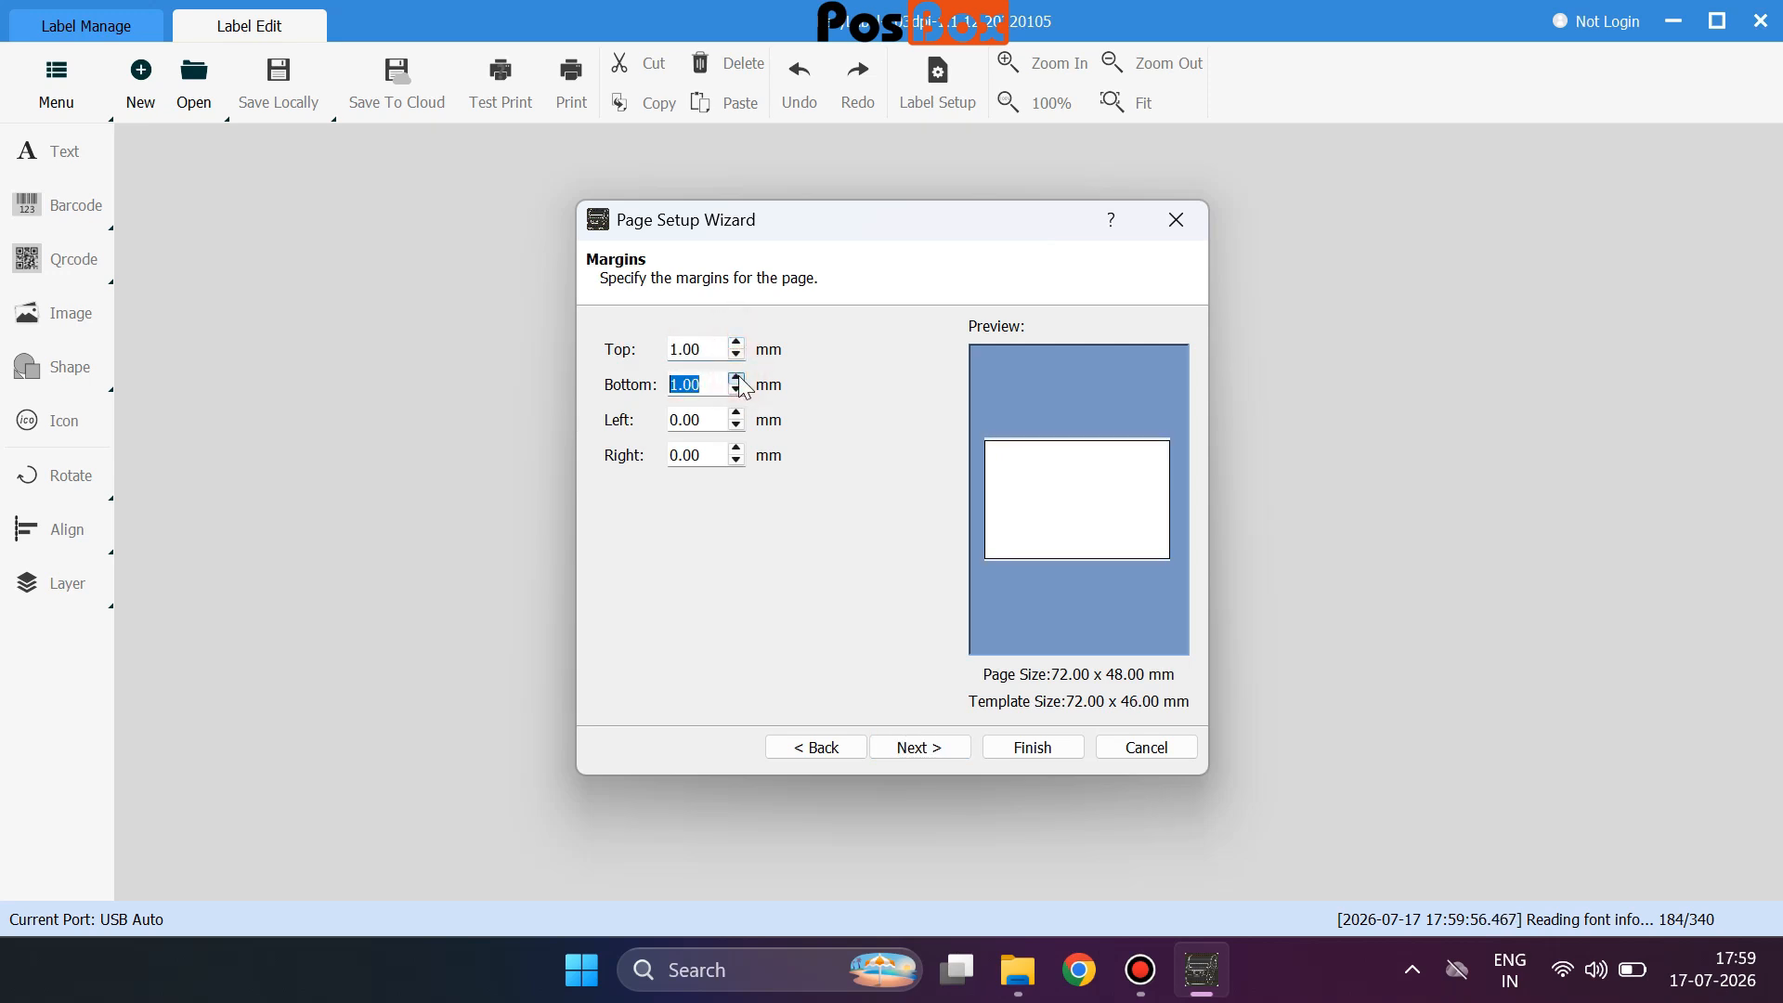
{"action": "left_click", "coordinate": [736, 414]}
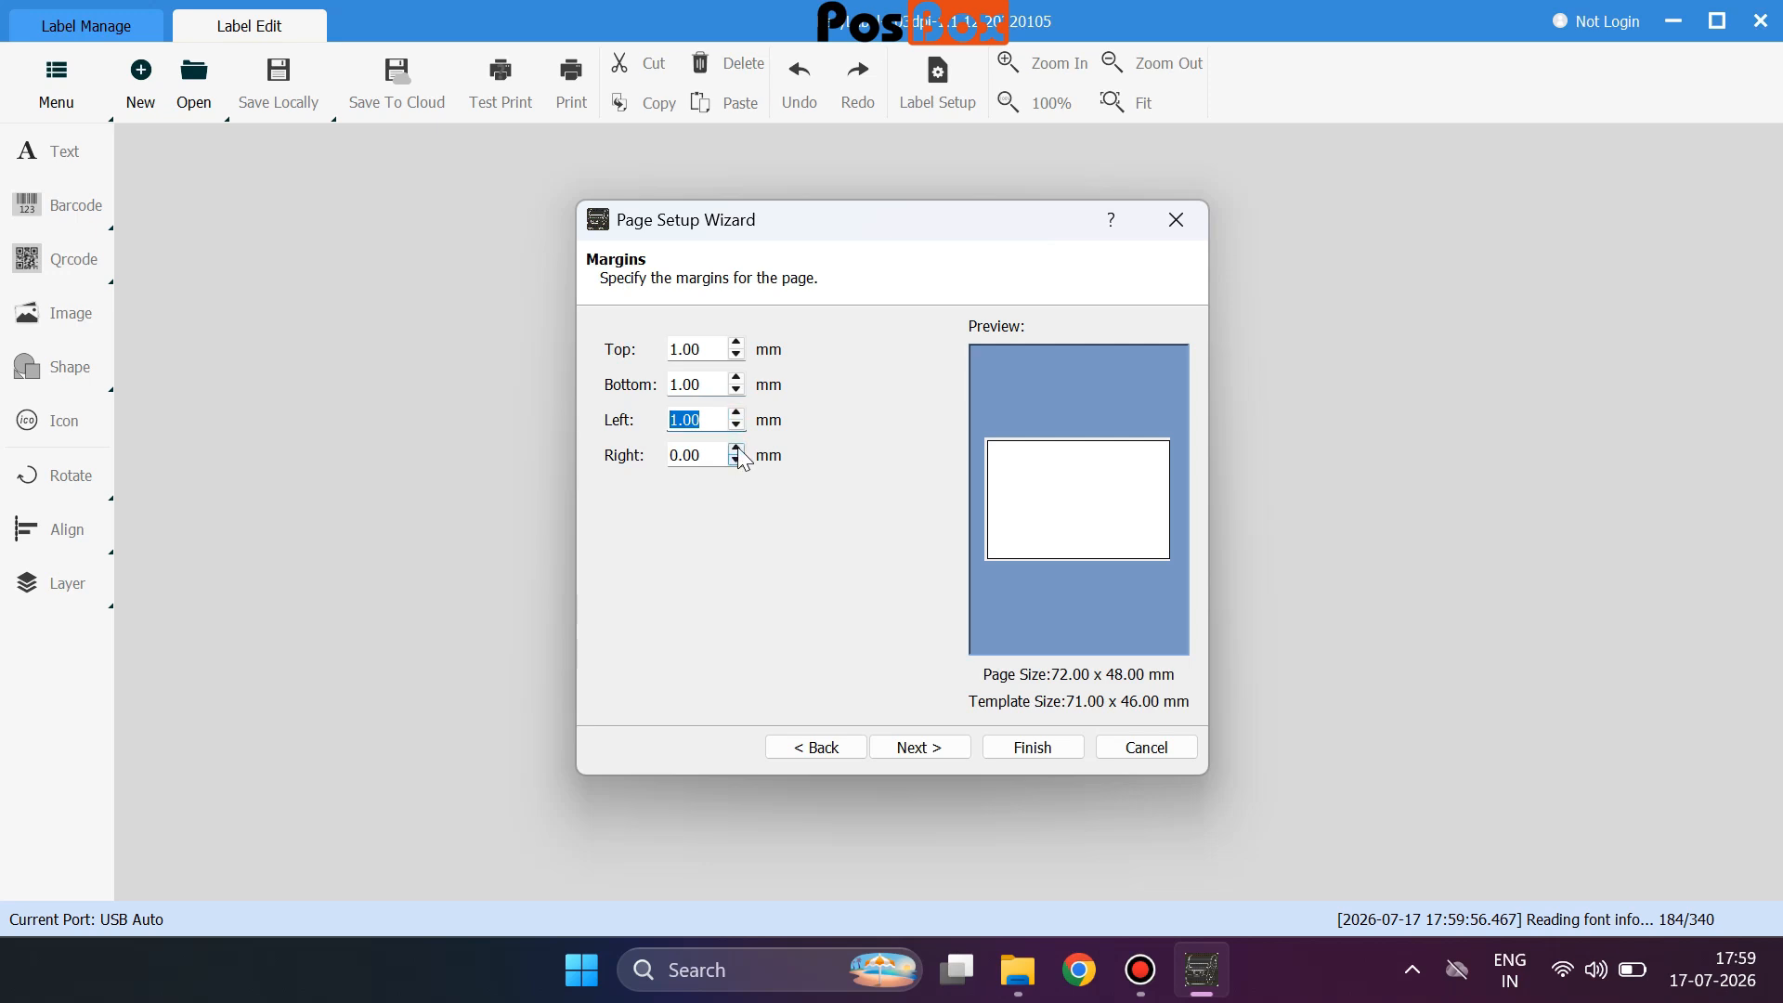
{"action": "left_click", "coordinate": [738, 448]}
{"action": "key", "text": "Tab"}
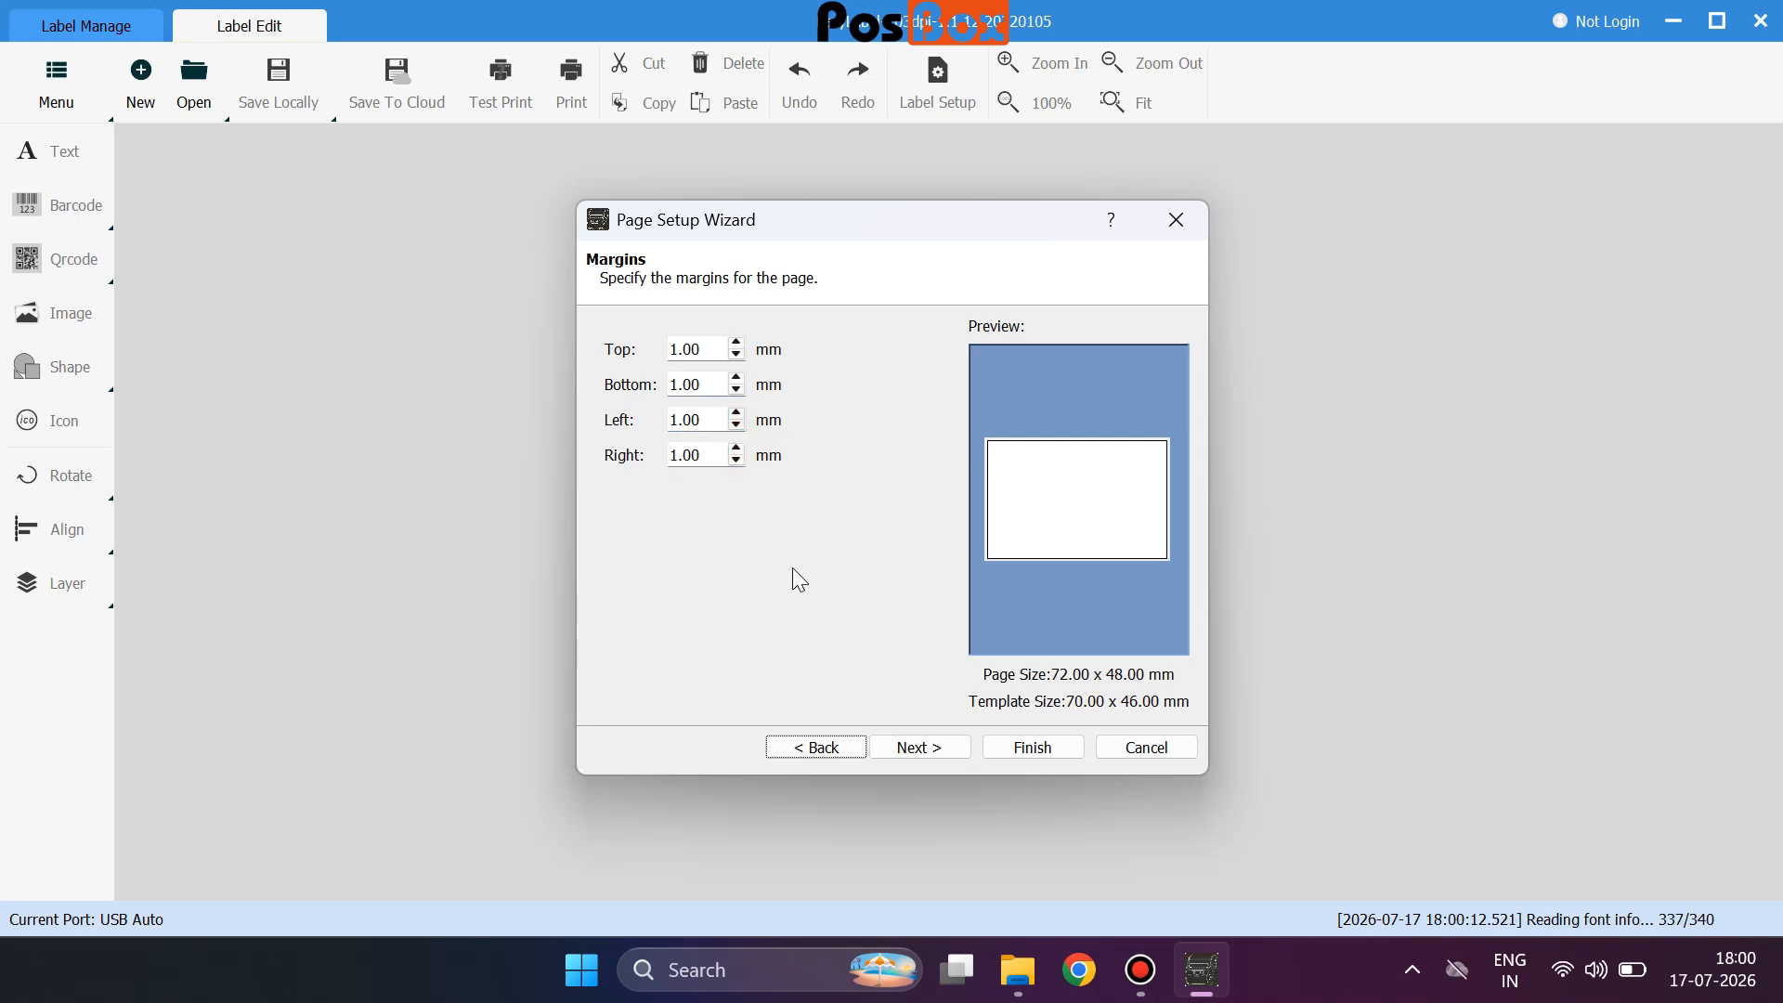
{"action": "left_click", "coordinate": [736, 354]}
{"action": "left_click", "coordinate": [736, 389]}
{"action": "left_click", "coordinate": [737, 425]}
{"action": "left_click", "coordinate": [736, 460]}
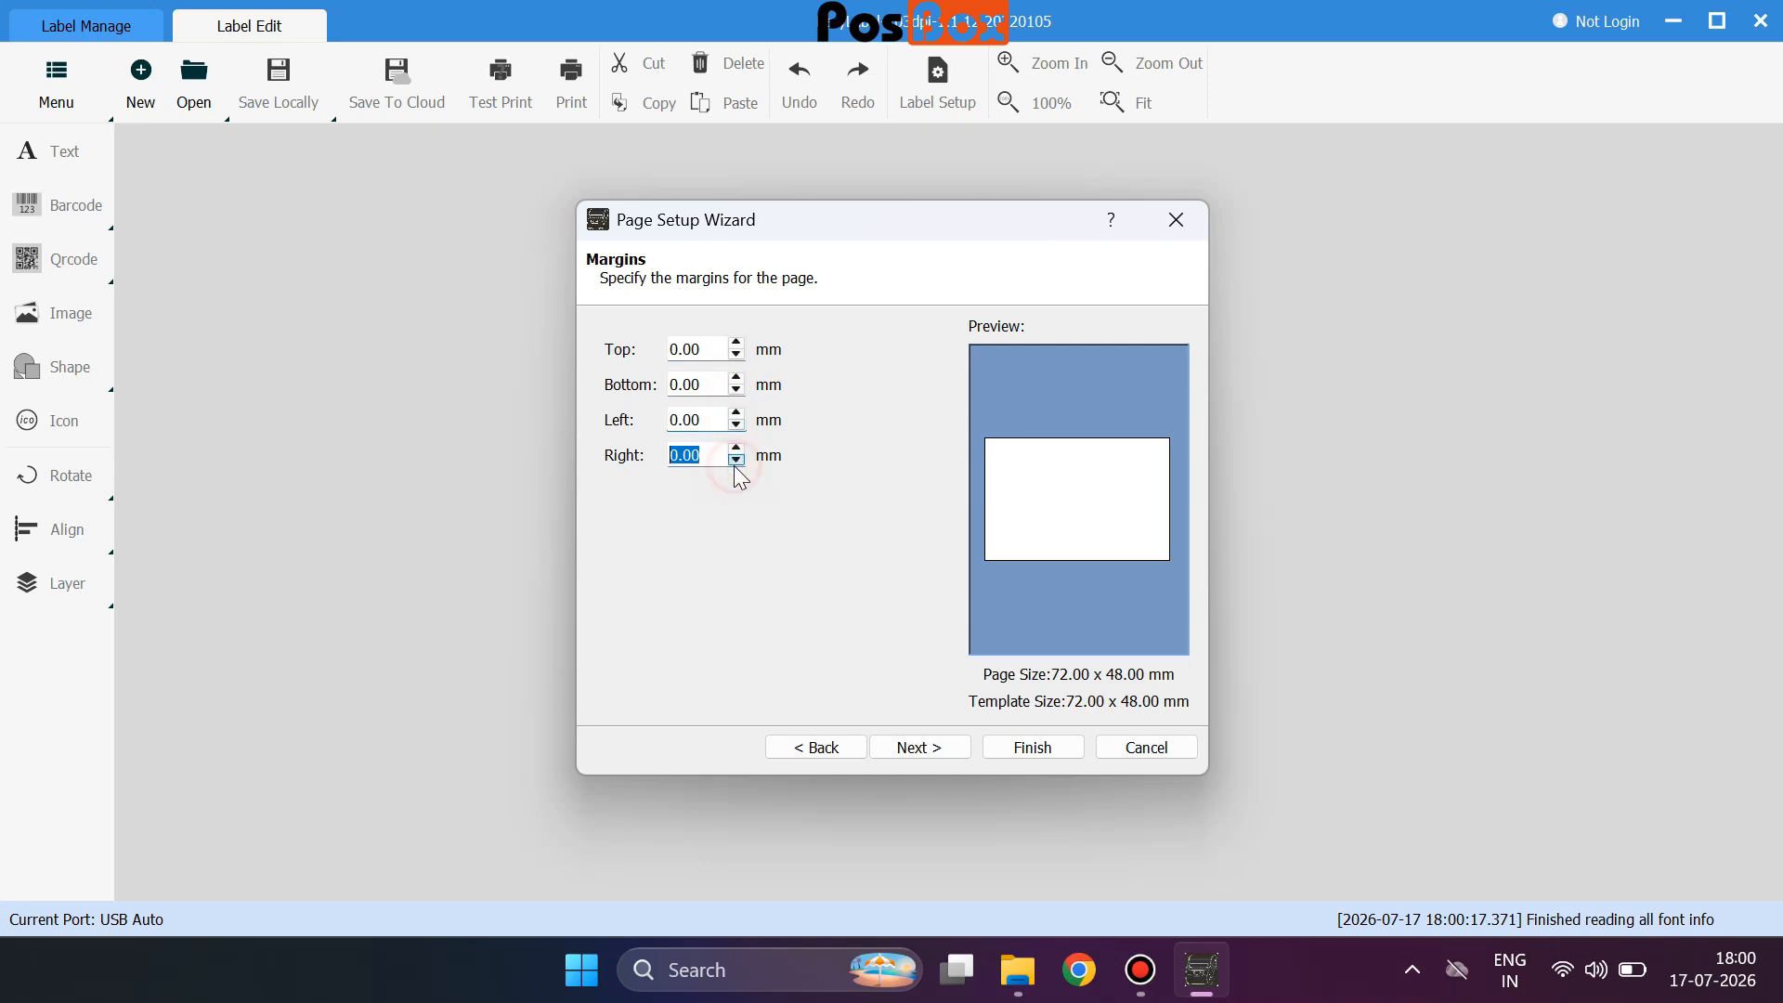
{"action": "left_click", "coordinate": [916, 745]}
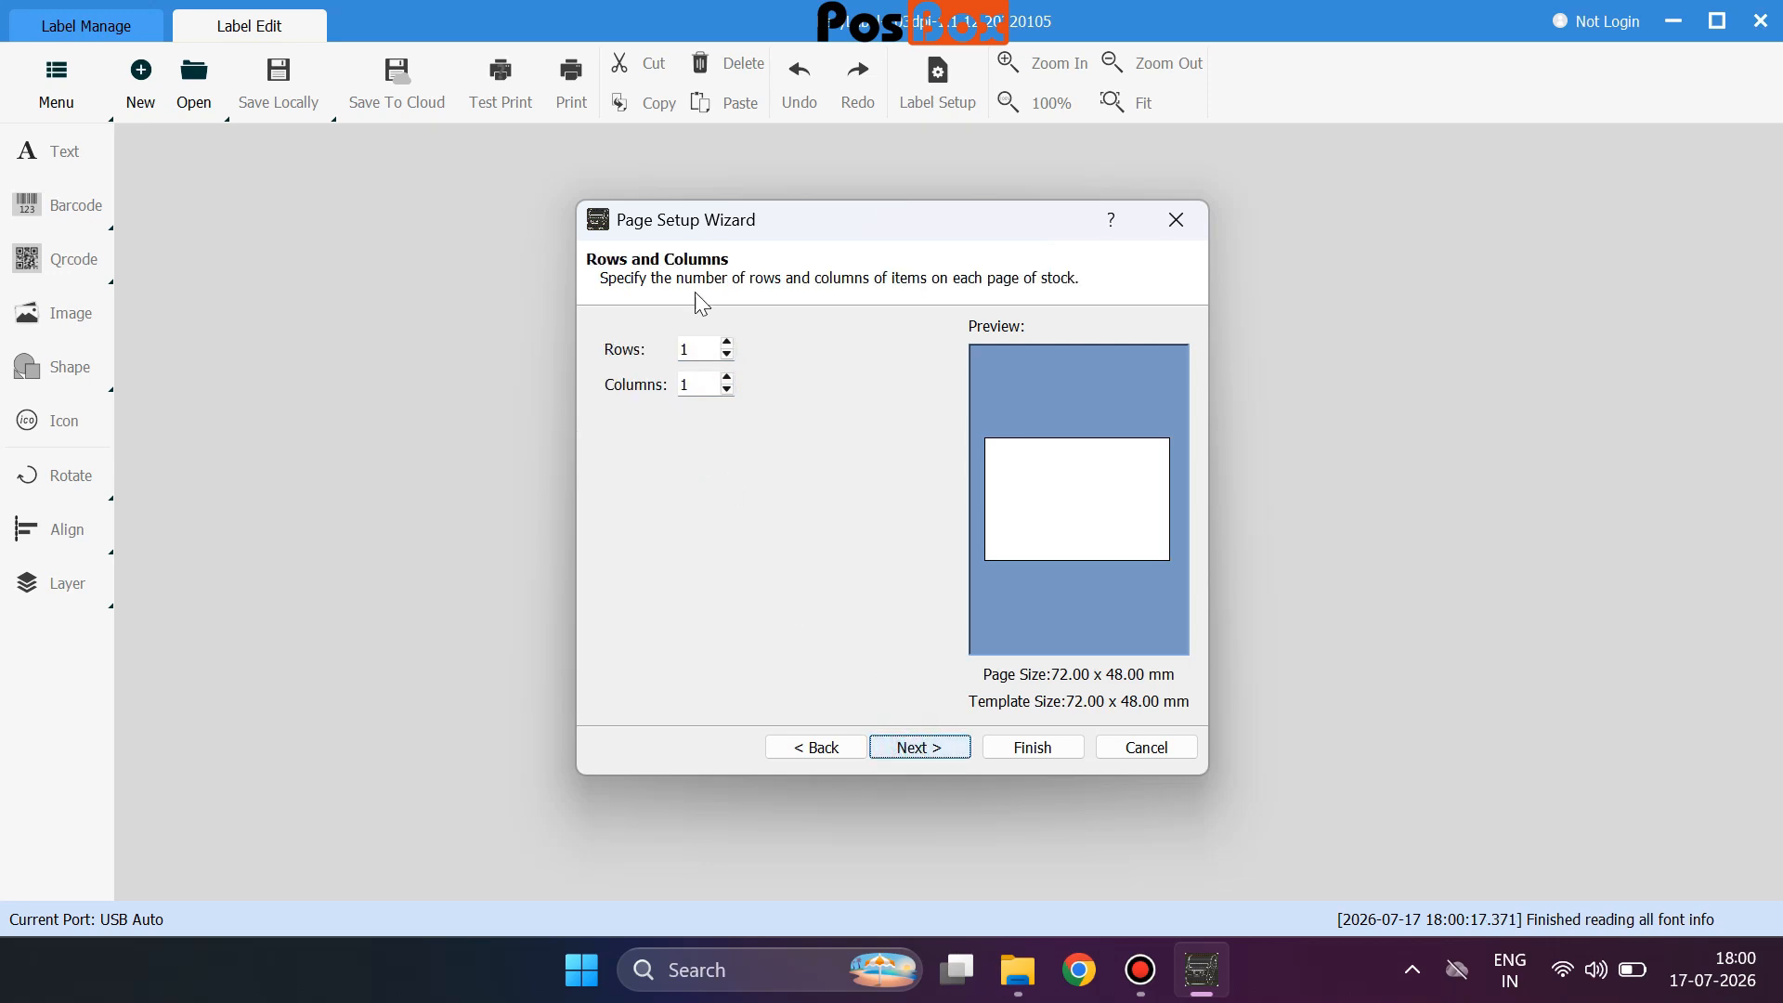
Set the layout to 2 label columns.
{"action": "left_click", "coordinate": [727, 379]}
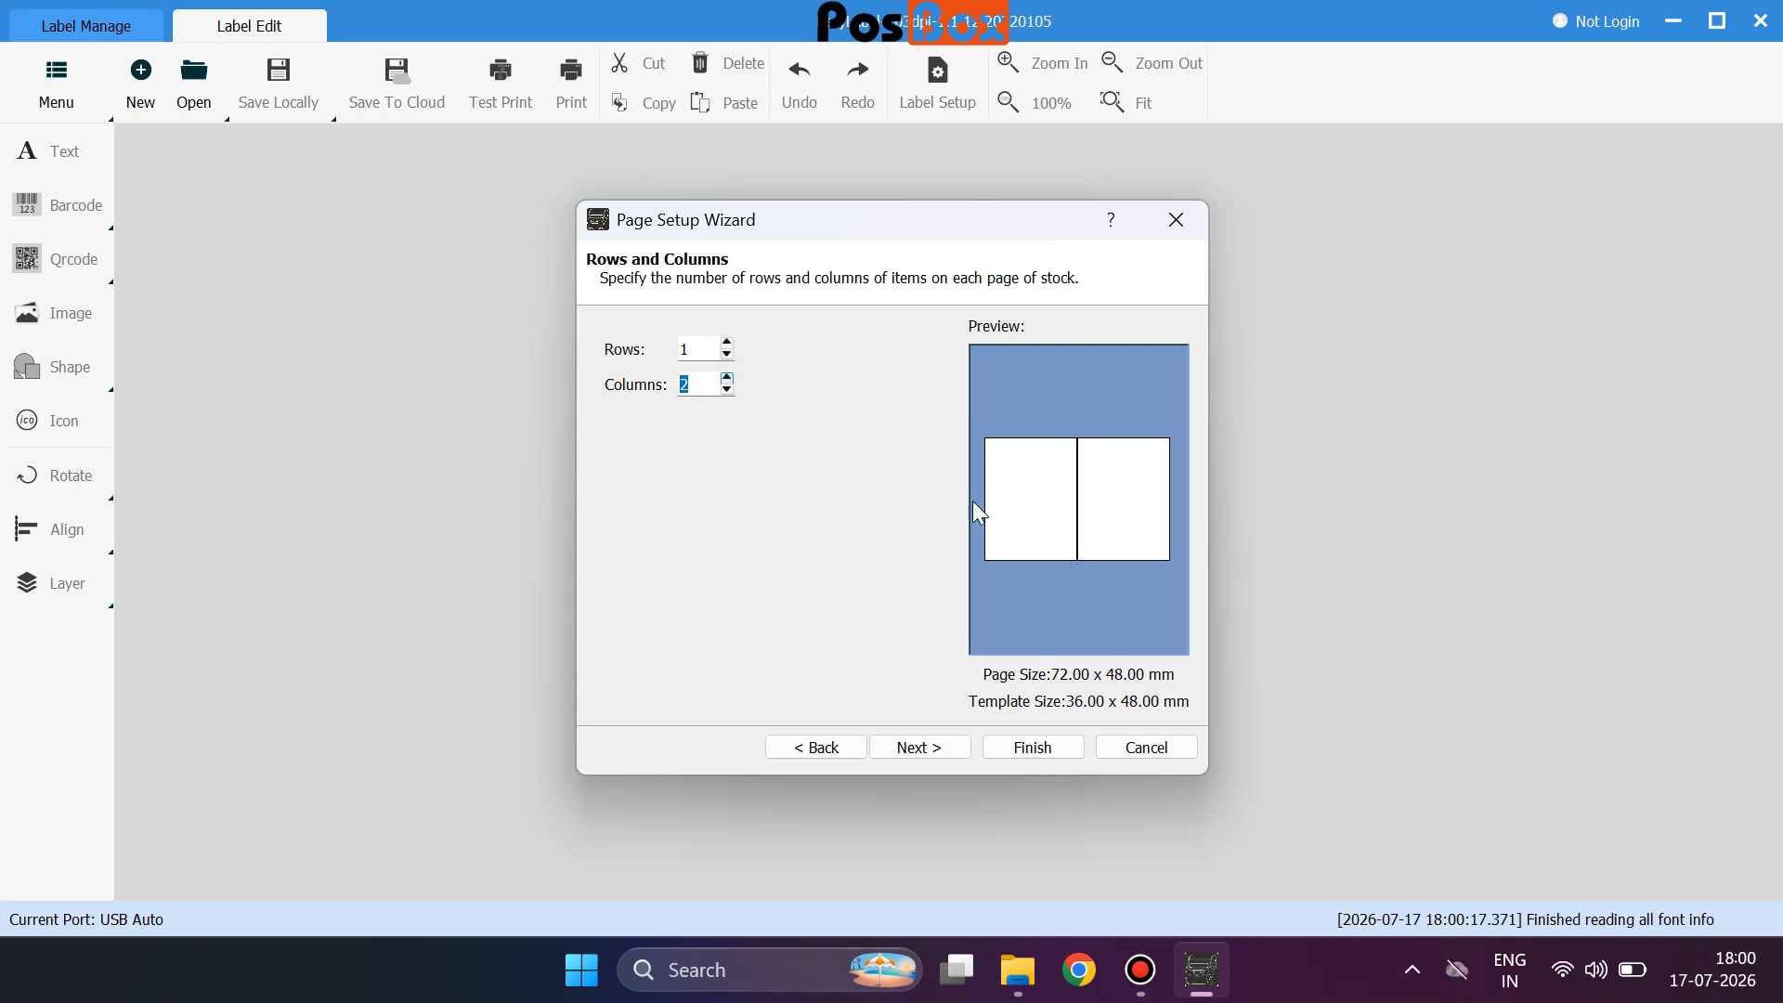
{"action": "left_click", "coordinate": [726, 379]}
{"action": "left_click", "coordinate": [726, 379]}
{"action": "left_click", "coordinate": [726, 379]}
{"action": "left_click", "coordinate": [728, 390]}
{"action": "left_click", "coordinate": [727, 390]}
{"action": "left_click", "coordinate": [727, 390]}
{"action": "left_click", "coordinate": [901, 749]}
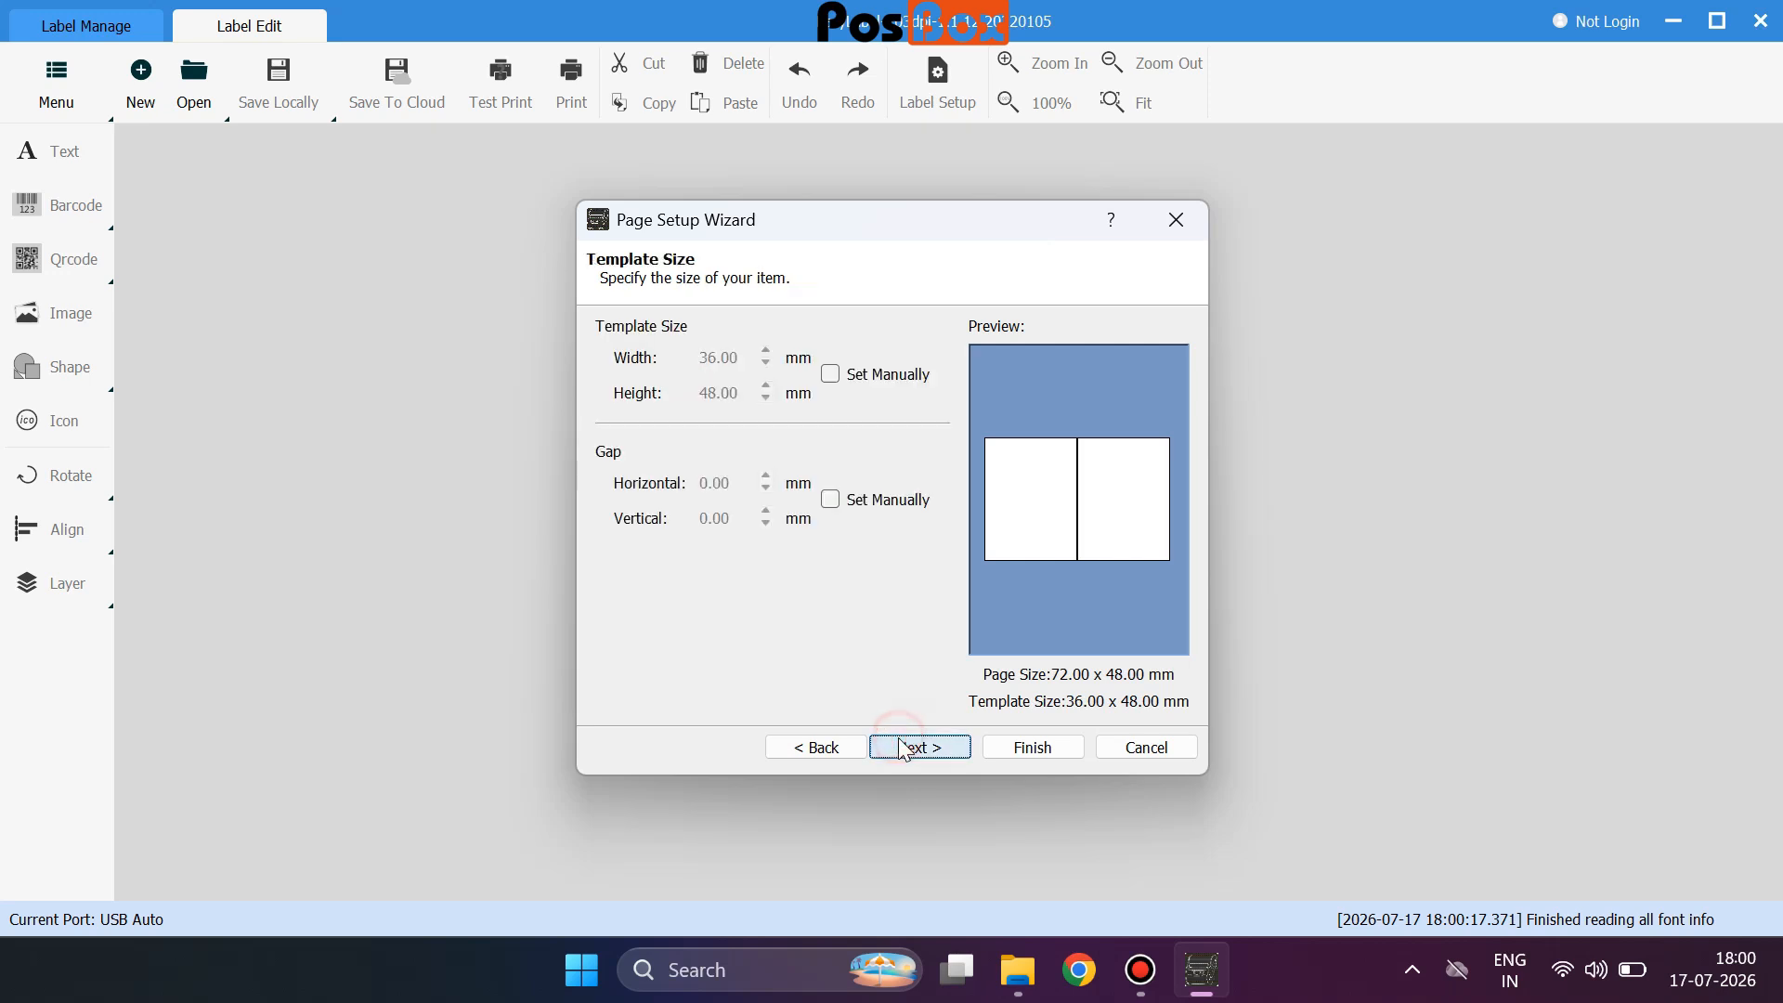
Leave the template item size automatic instead of a manual 32 mm width.
{"action": "left_click", "coordinate": [836, 377]}
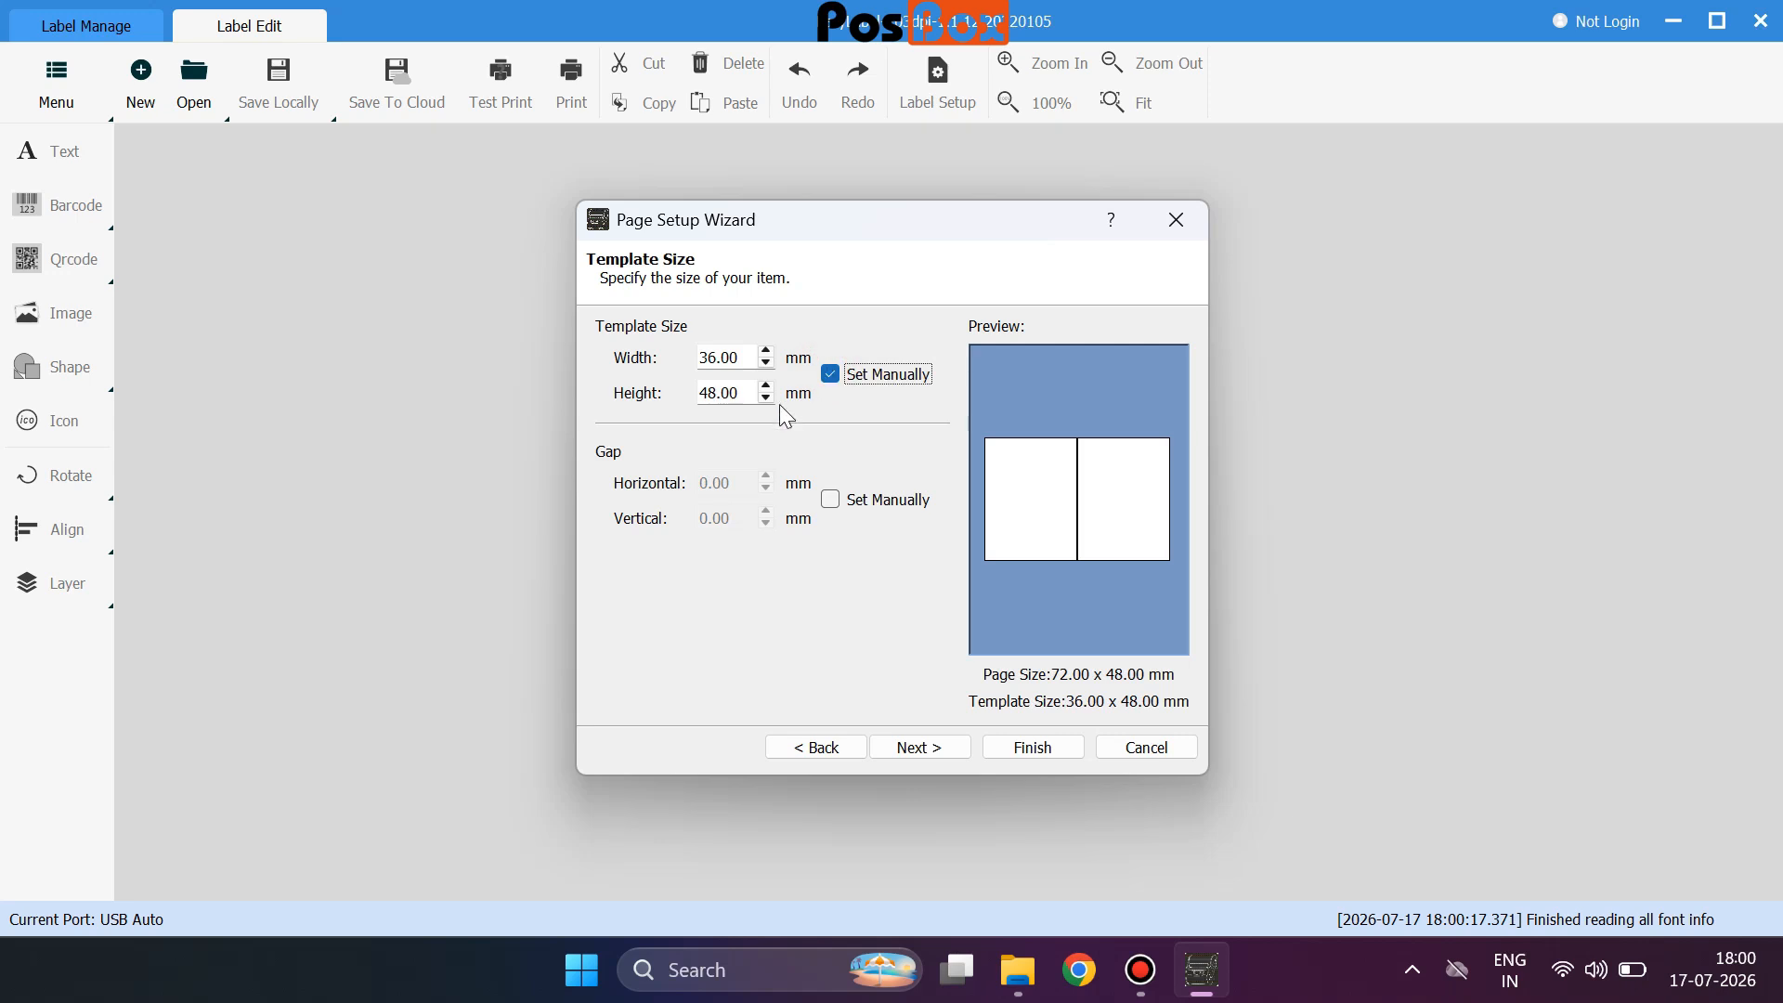
{"action": "left_click", "coordinate": [766, 364]}
{"action": "left_click", "coordinate": [767, 364]}
{"action": "left_click", "coordinate": [767, 363]}
{"action": "left_click", "coordinate": [766, 364]}
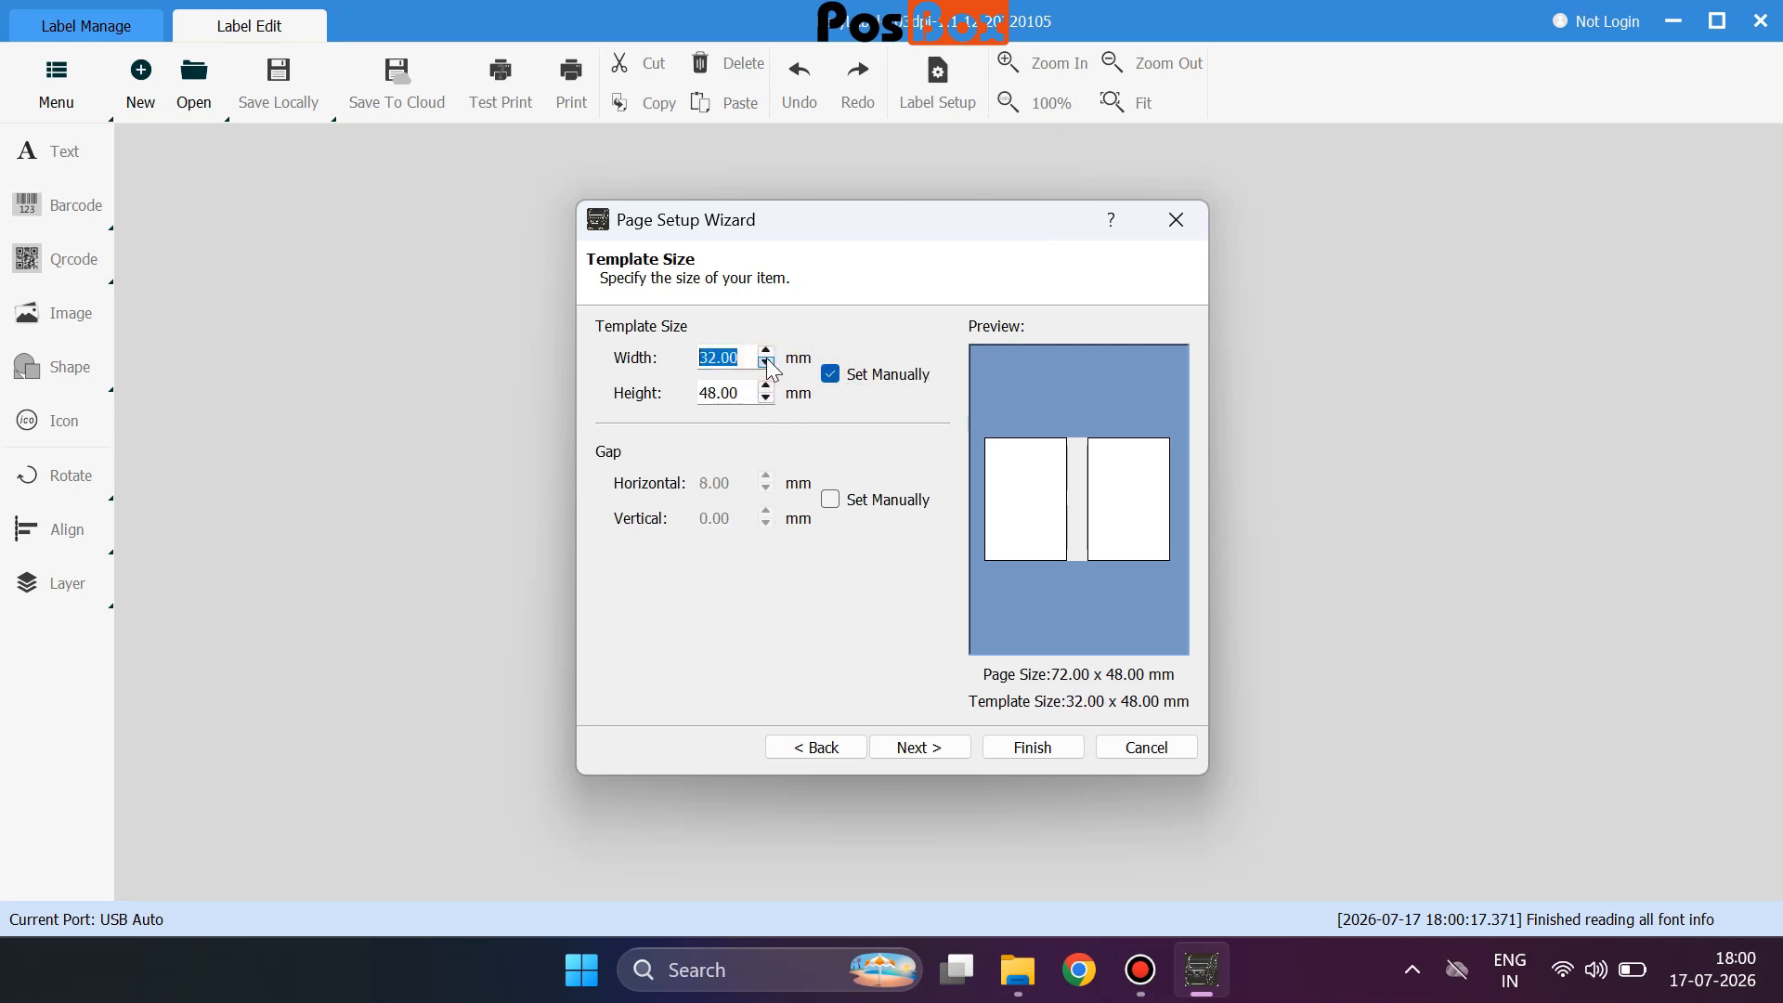
{"action": "left_click", "coordinate": [832, 375]}
{"action": "left_click", "coordinate": [831, 376]}
{"action": "left_click", "coordinate": [837, 380]}
Set a manual horizontal gap of 6.00 mm between the two items.
{"action": "left_click", "coordinate": [835, 505]}
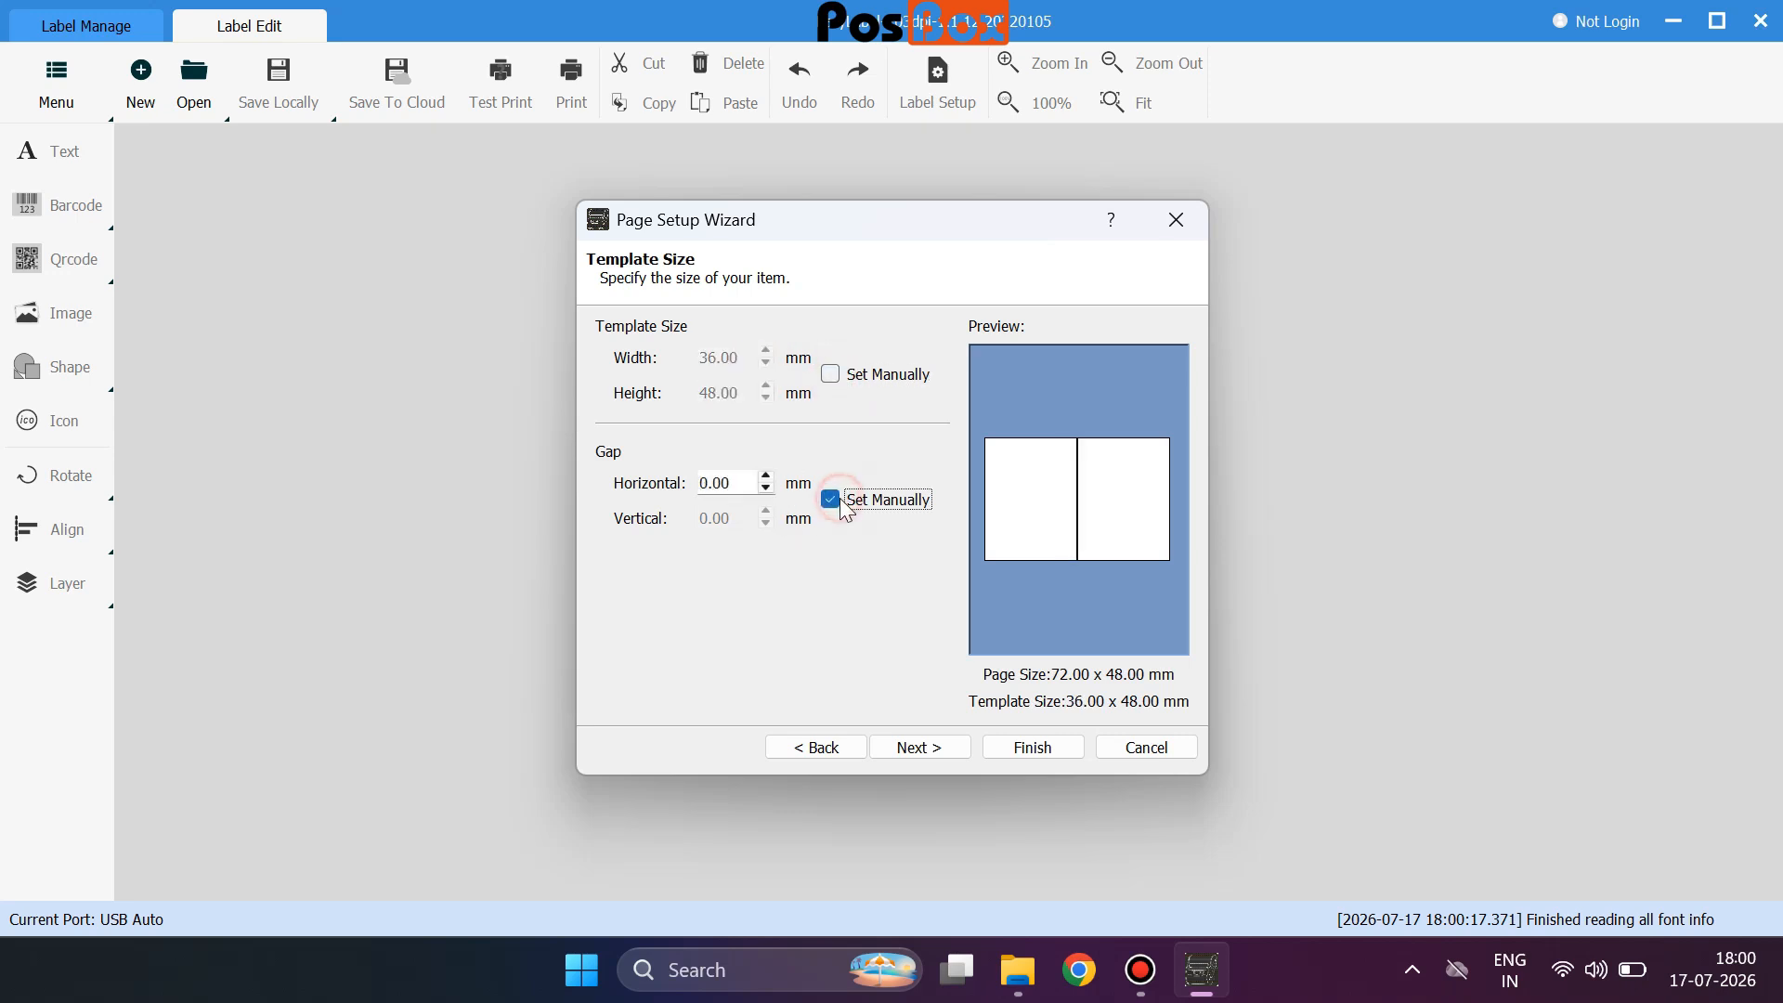
{"action": "left_click", "coordinate": [769, 475]}
{"action": "left_click", "coordinate": [769, 476]}
{"action": "left_click", "coordinate": [769, 476]}
{"action": "left_click", "coordinate": [769, 476]}
{"action": "left_click", "coordinate": [769, 476]}
{"action": "left_click", "coordinate": [769, 475]}
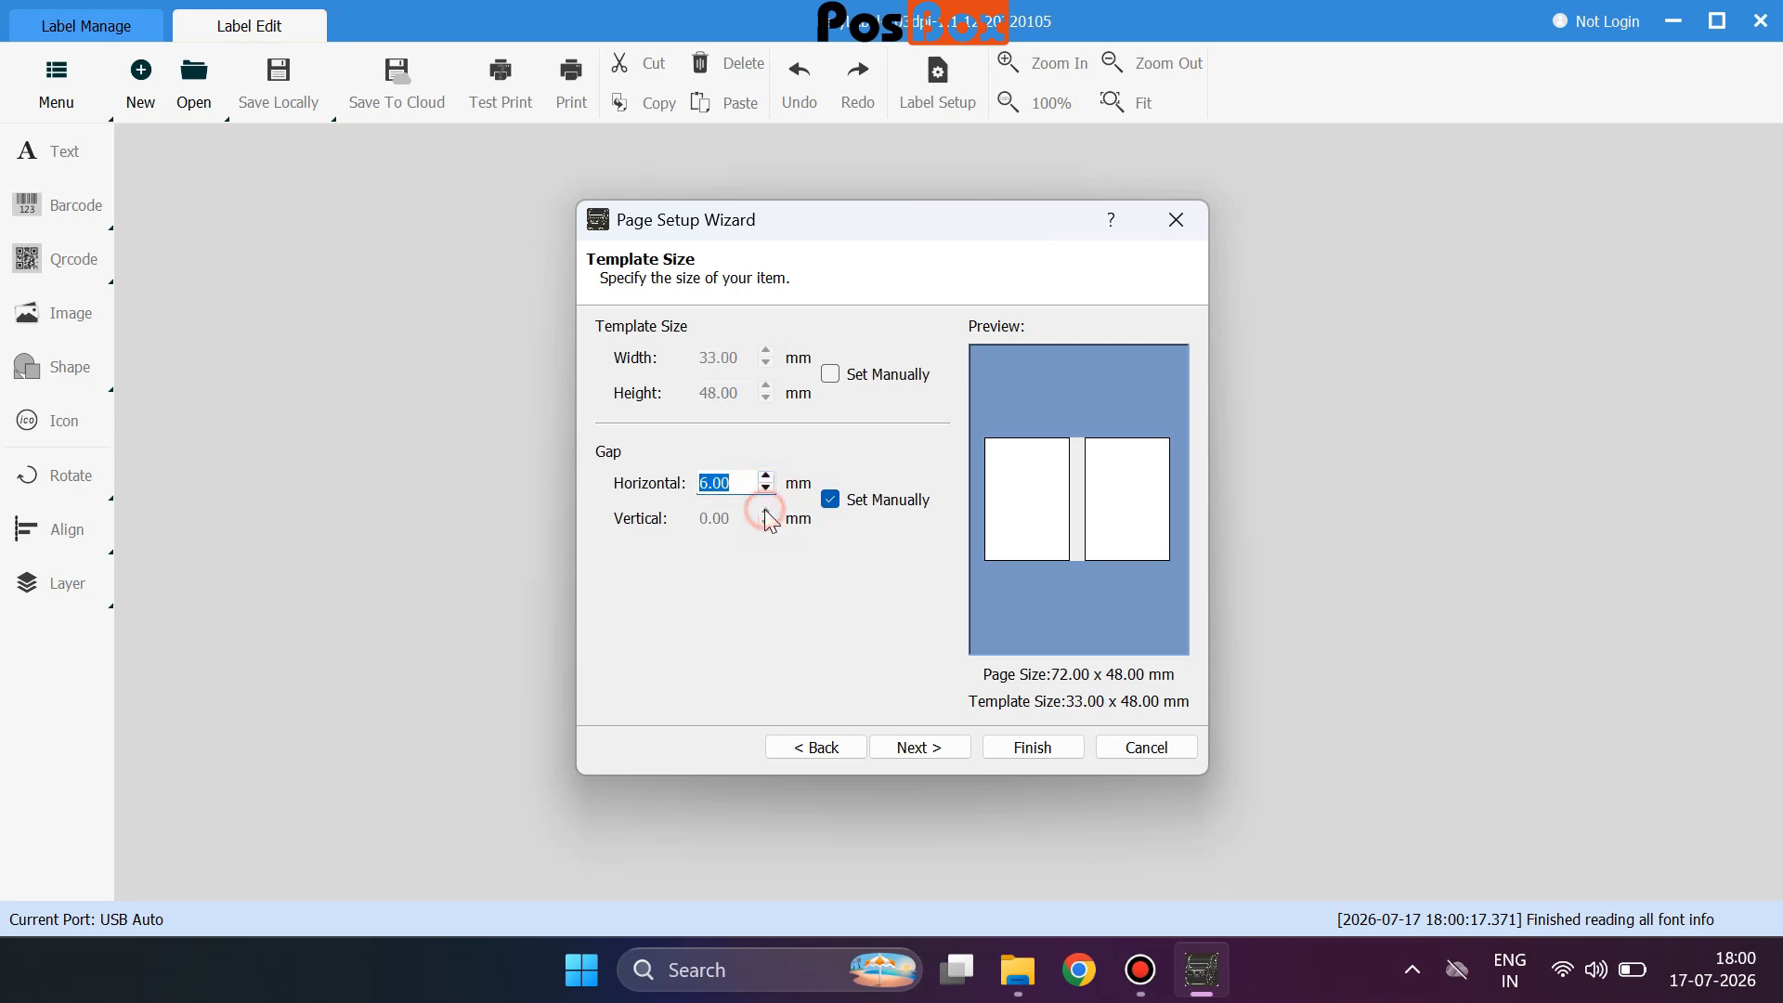
Keep the printing order starting at Top-Left and finish the wizard to create Label1.
{"action": "left_click", "coordinate": [922, 755]}
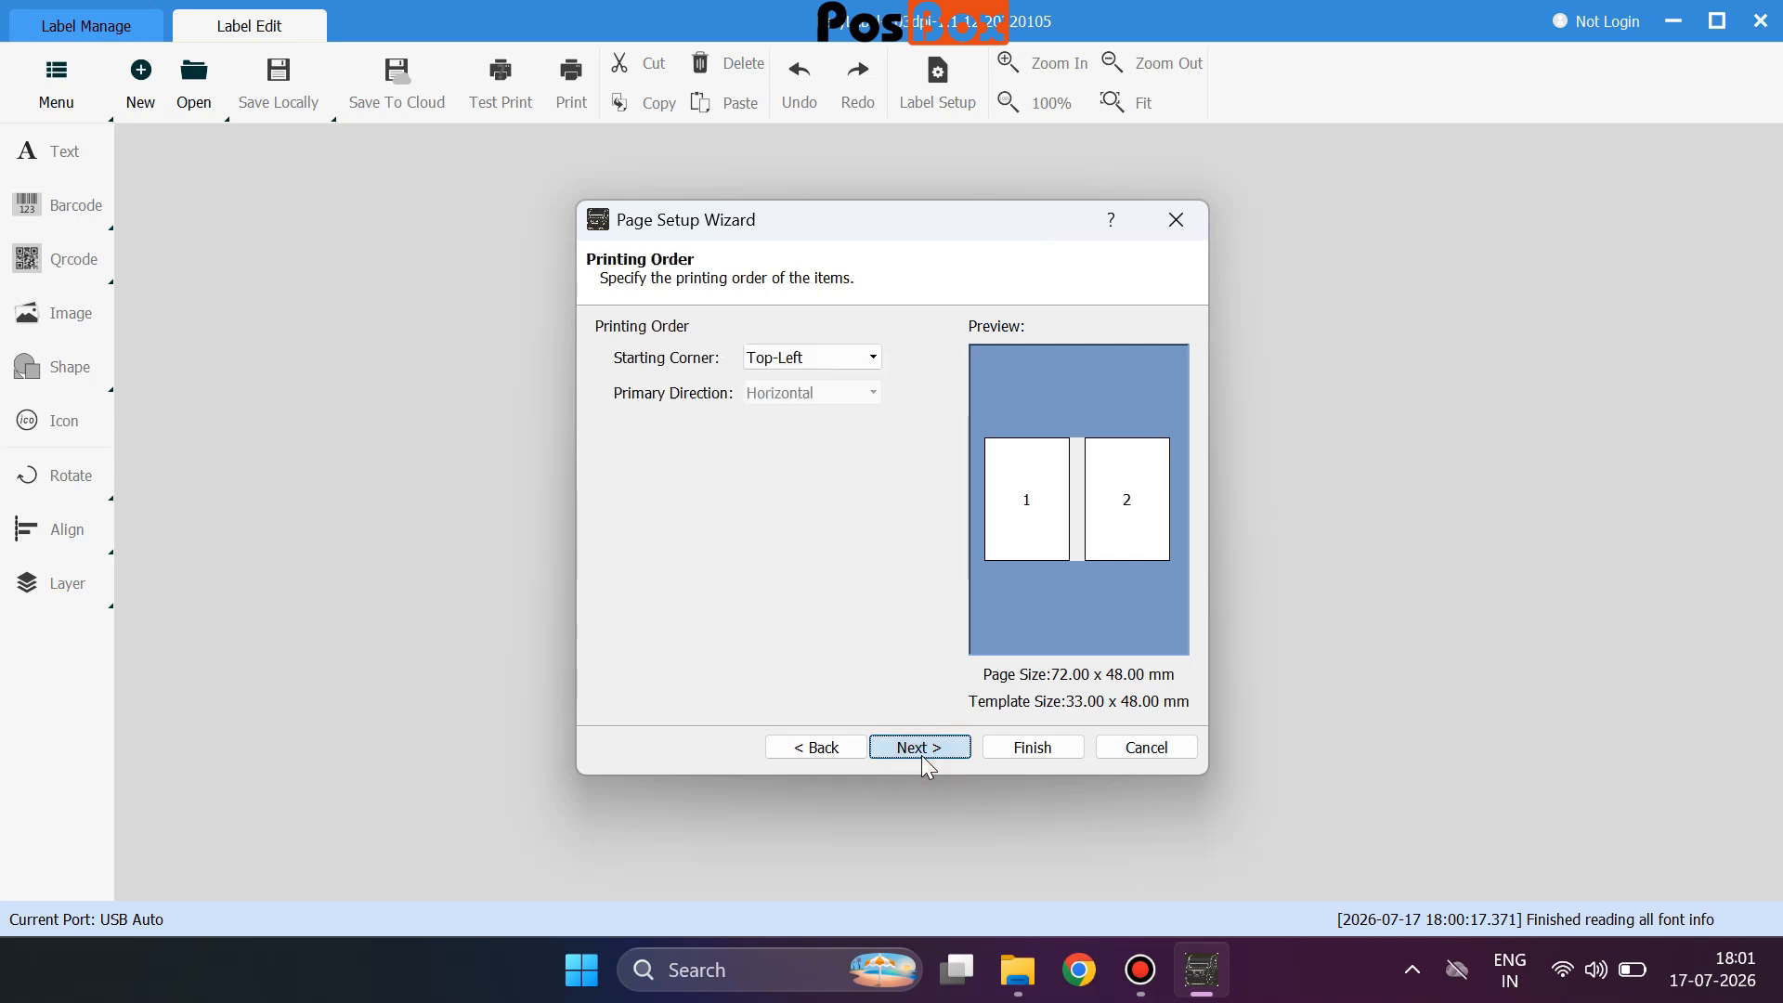
{"action": "left_click", "coordinate": [871, 362]}
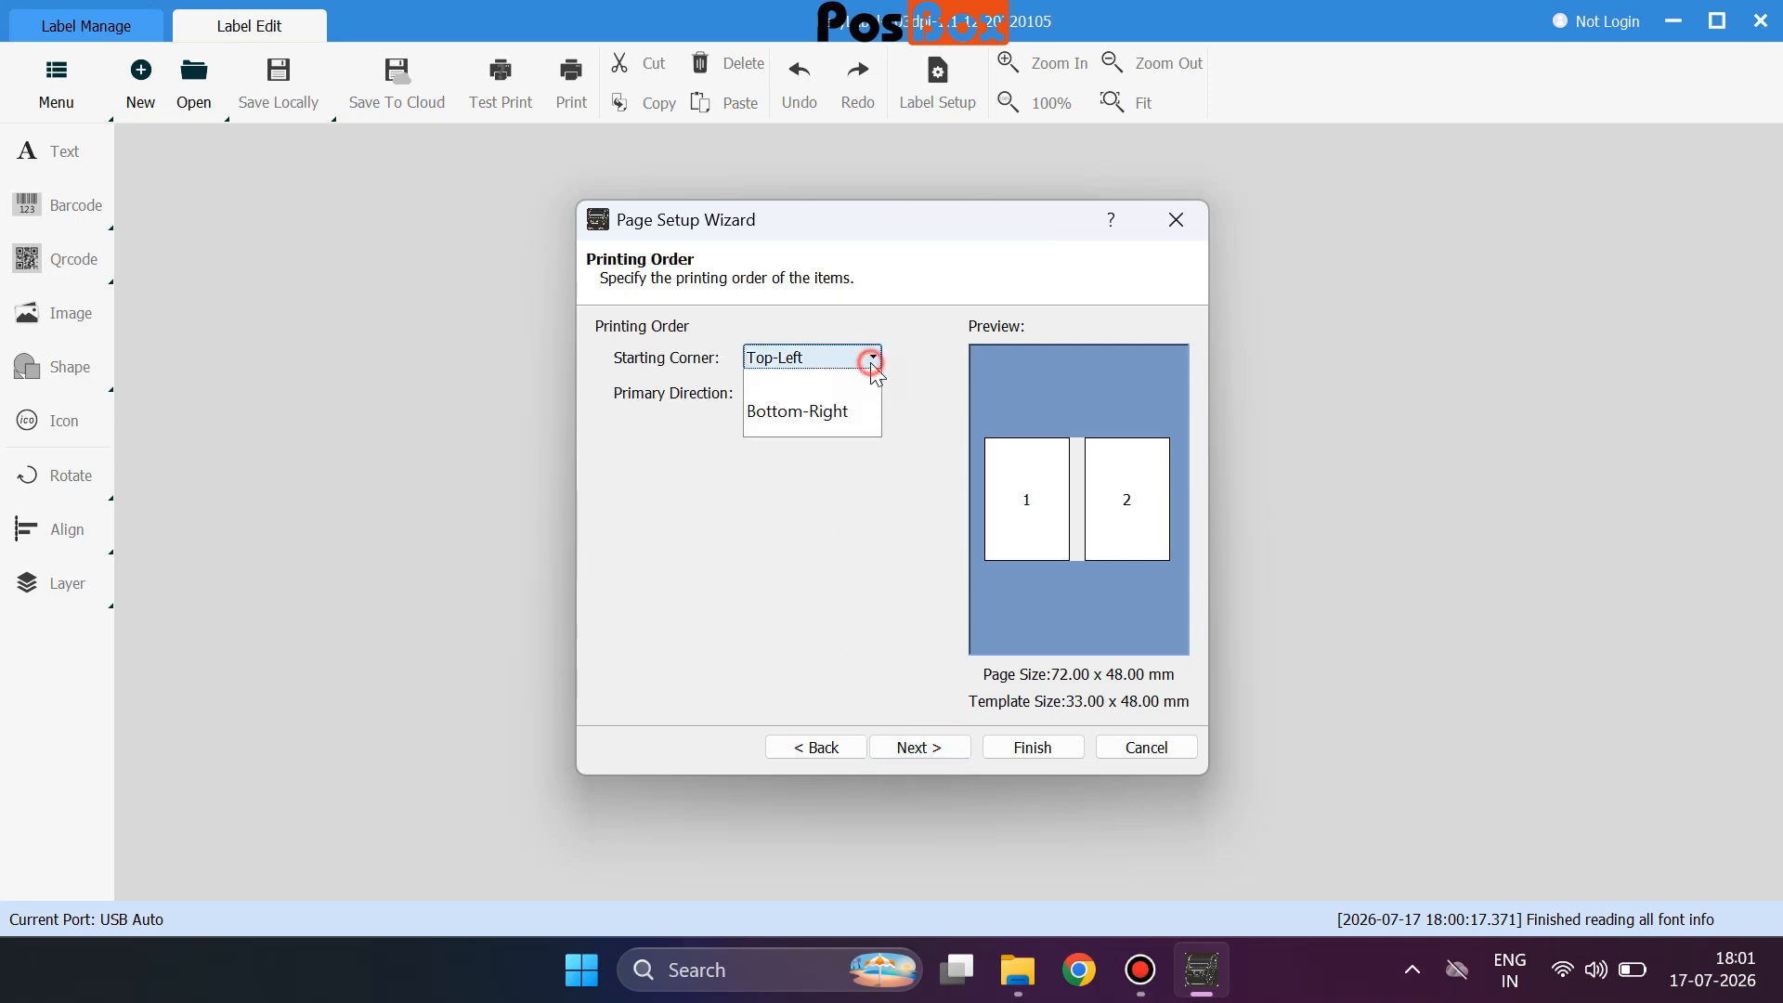
{"action": "left_click", "coordinate": [803, 461]}
{"action": "left_click", "coordinate": [858, 357]}
{"action": "left_click", "coordinate": [804, 395]}
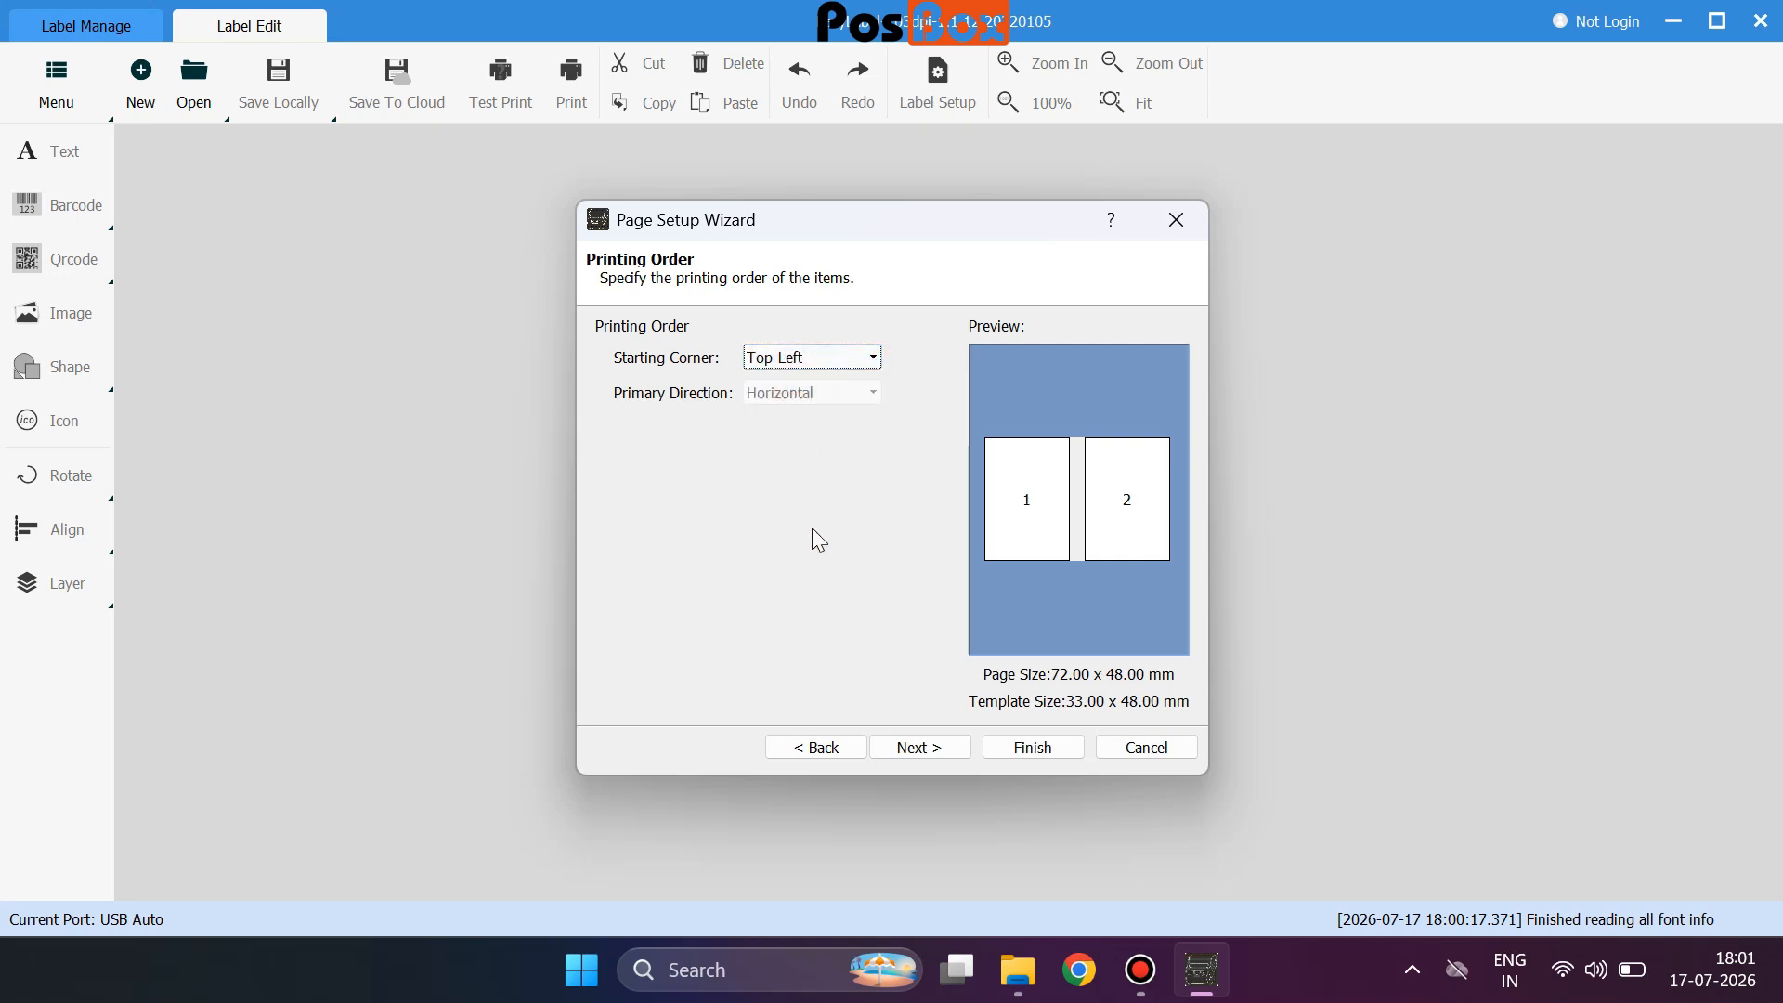
{"action": "left_click", "coordinate": [908, 749]}
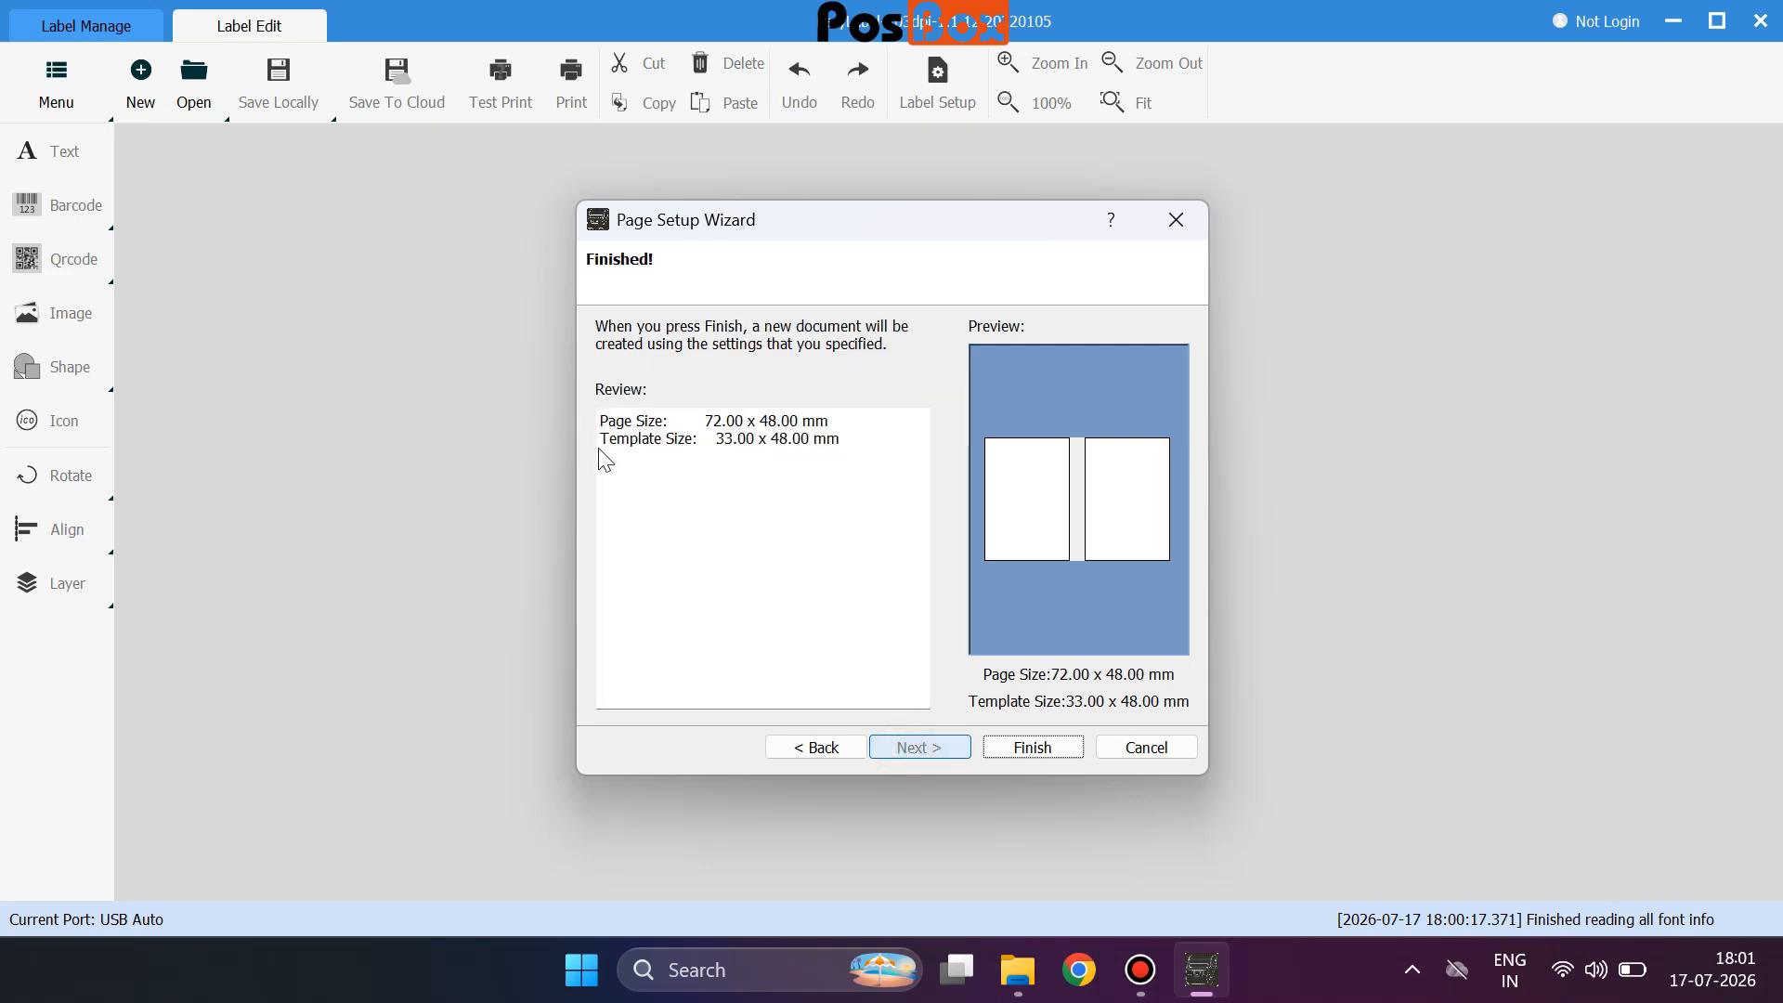
{"action": "left_click", "coordinate": [1028, 747]}
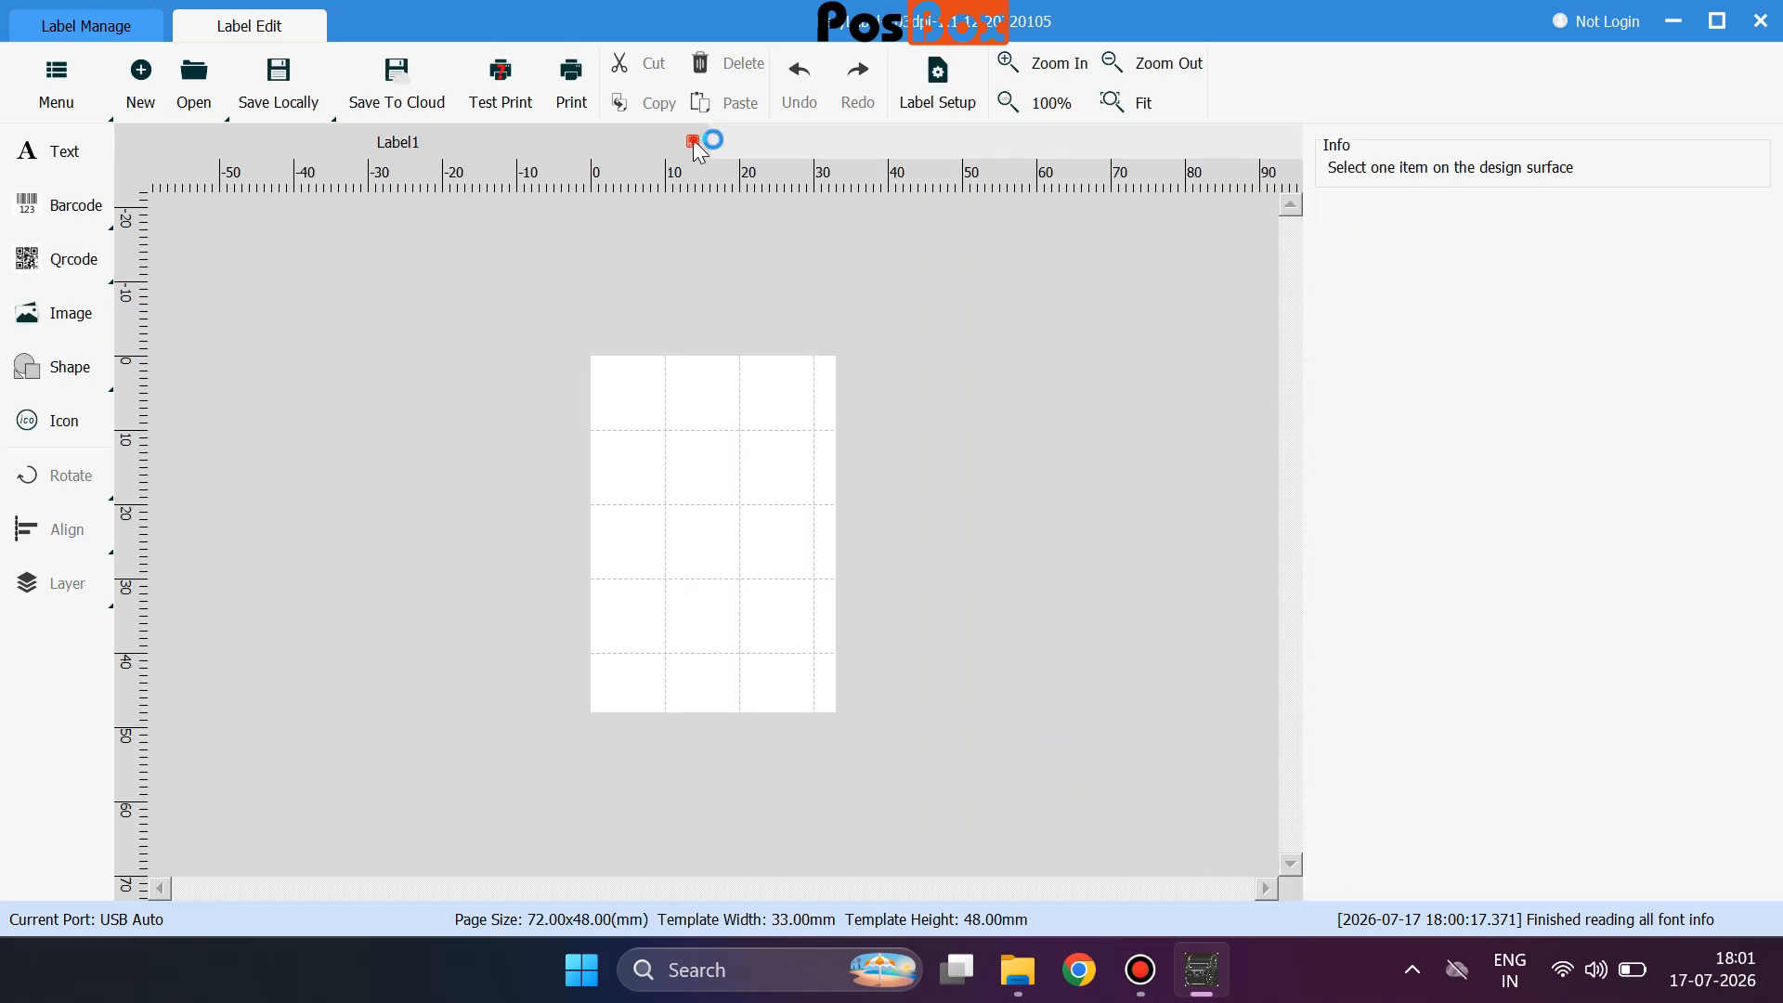
Close Label1 and create a fresh blank 72 × 48 mm label through the wizard.
{"action": "left_click", "coordinate": [693, 141]}
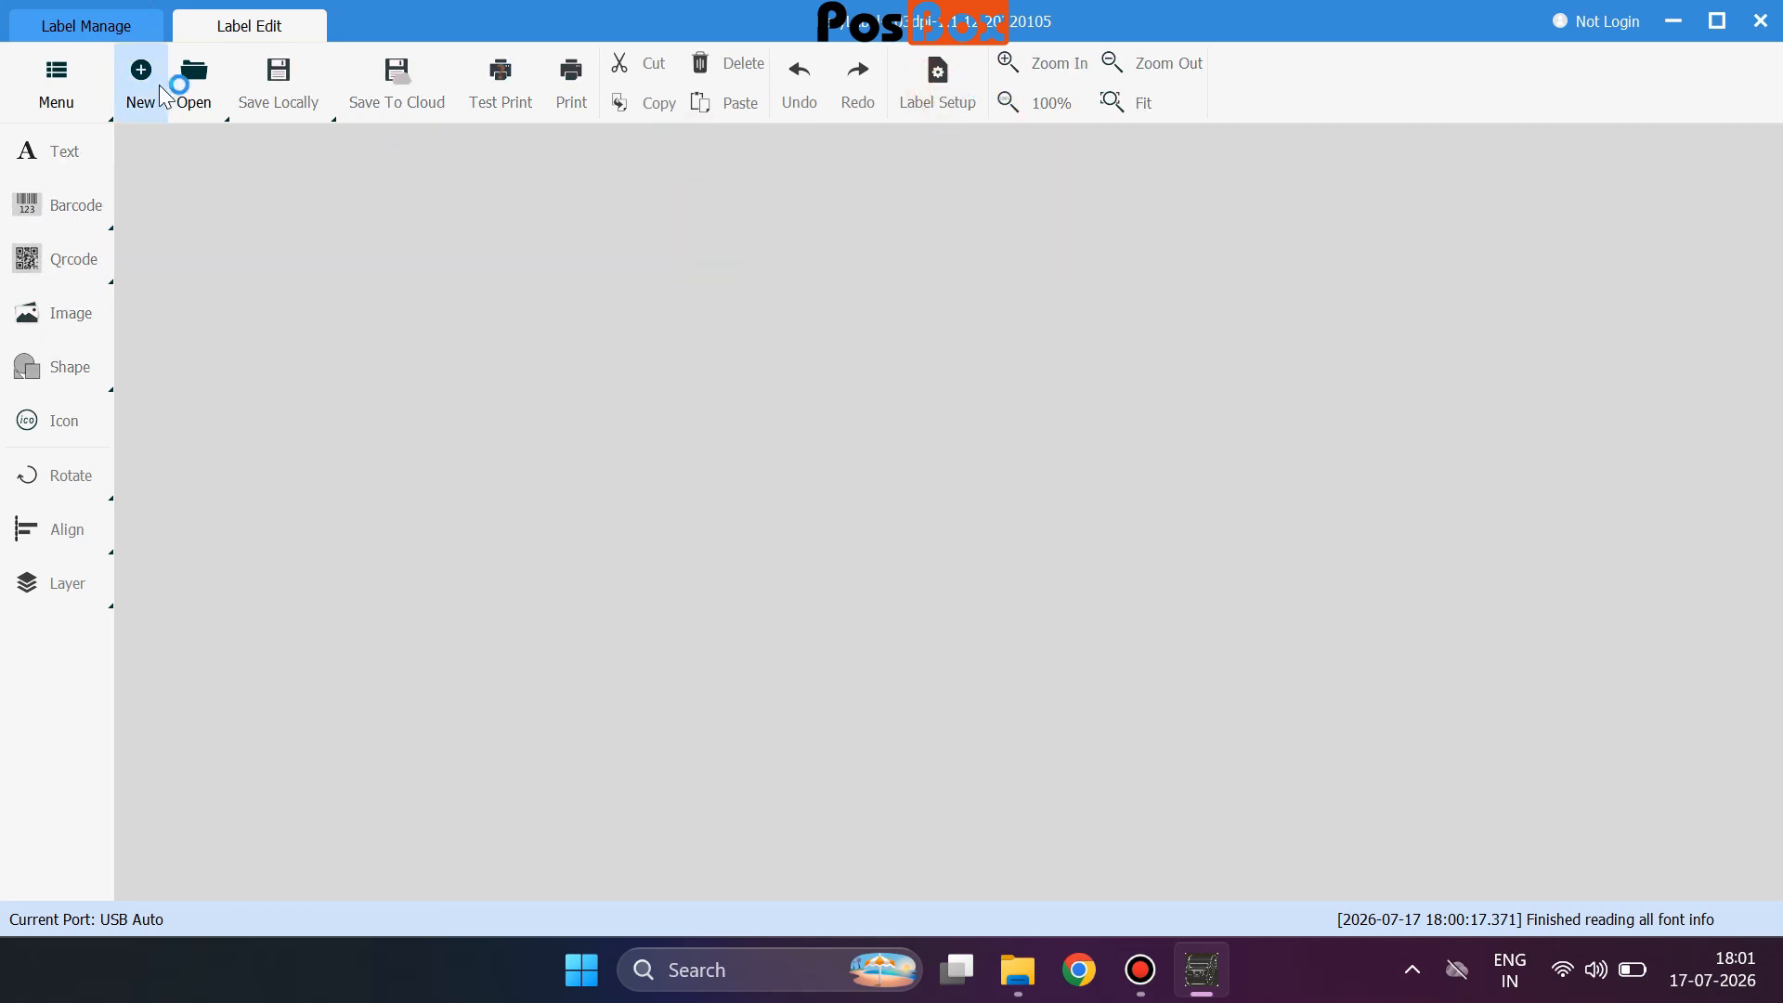
{"action": "left_click", "coordinate": [141, 81]}
{"action": "left_click", "coordinate": [931, 751]}
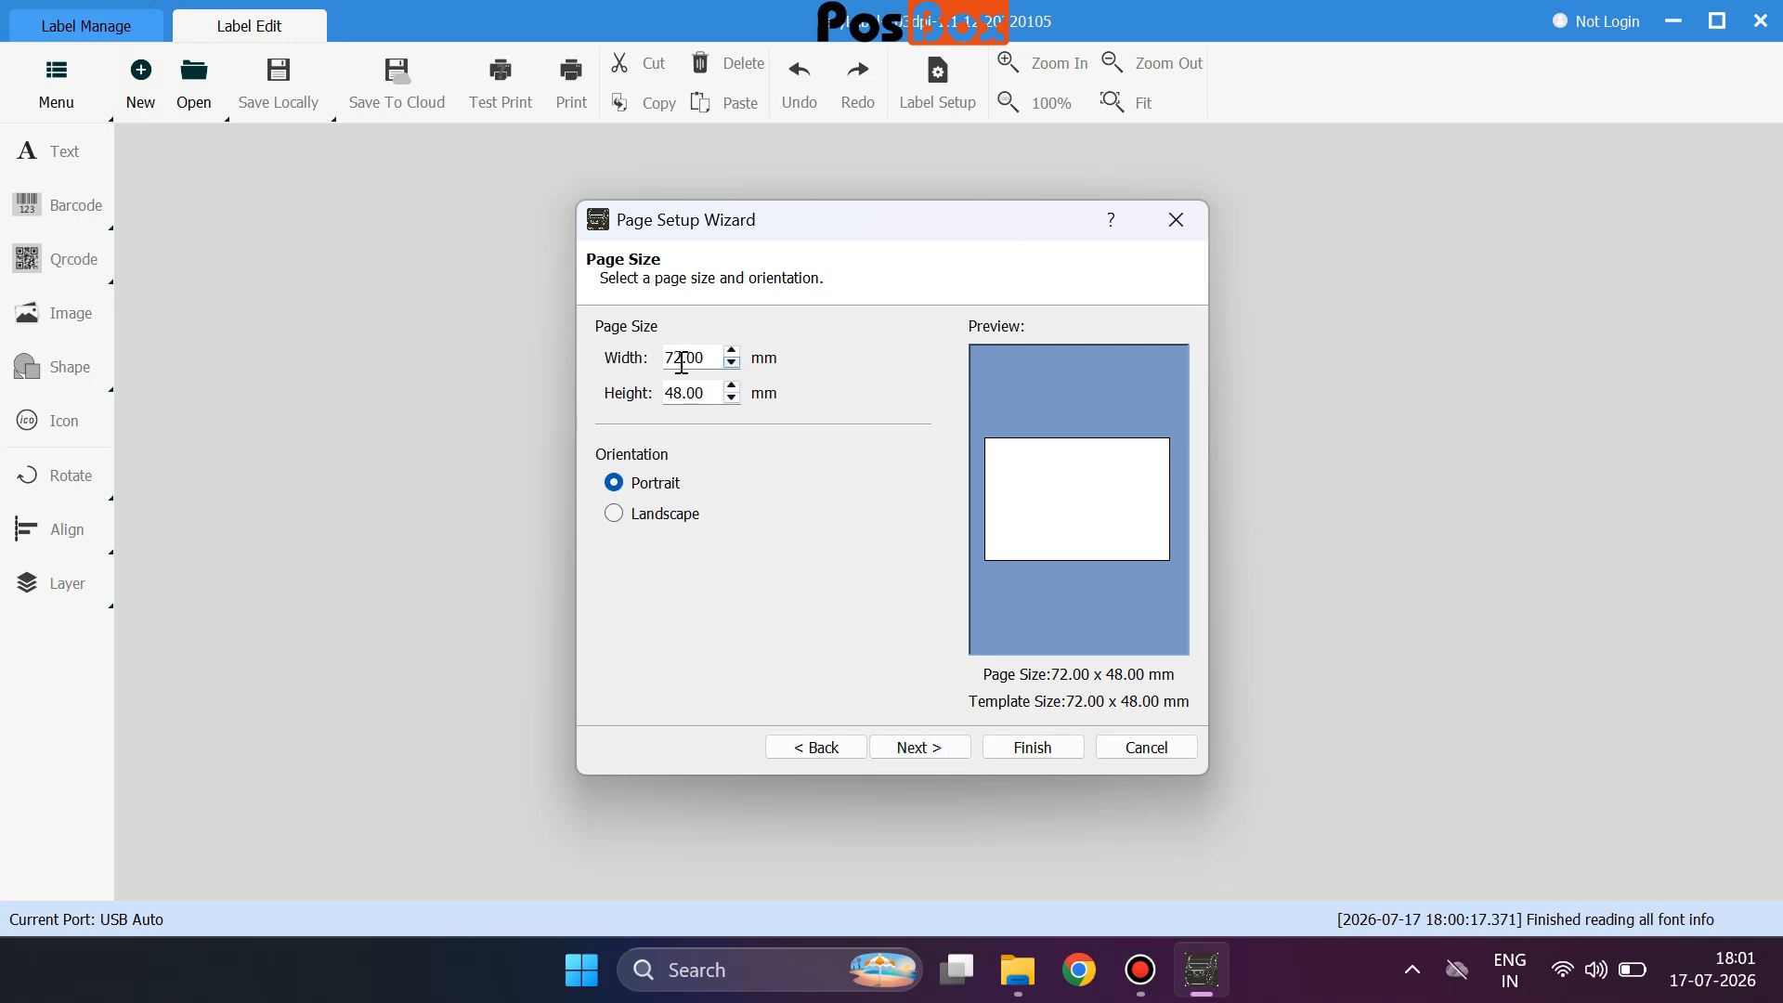
{"action": "left_click", "coordinate": [924, 747]}
{"action": "left_click", "coordinate": [925, 749]}
{"action": "left_click", "coordinate": [925, 747]}
{"action": "left_click", "coordinate": [923, 745]}
{"action": "left_click", "coordinate": [923, 746]}
{"action": "left_click", "coordinate": [1033, 747]}
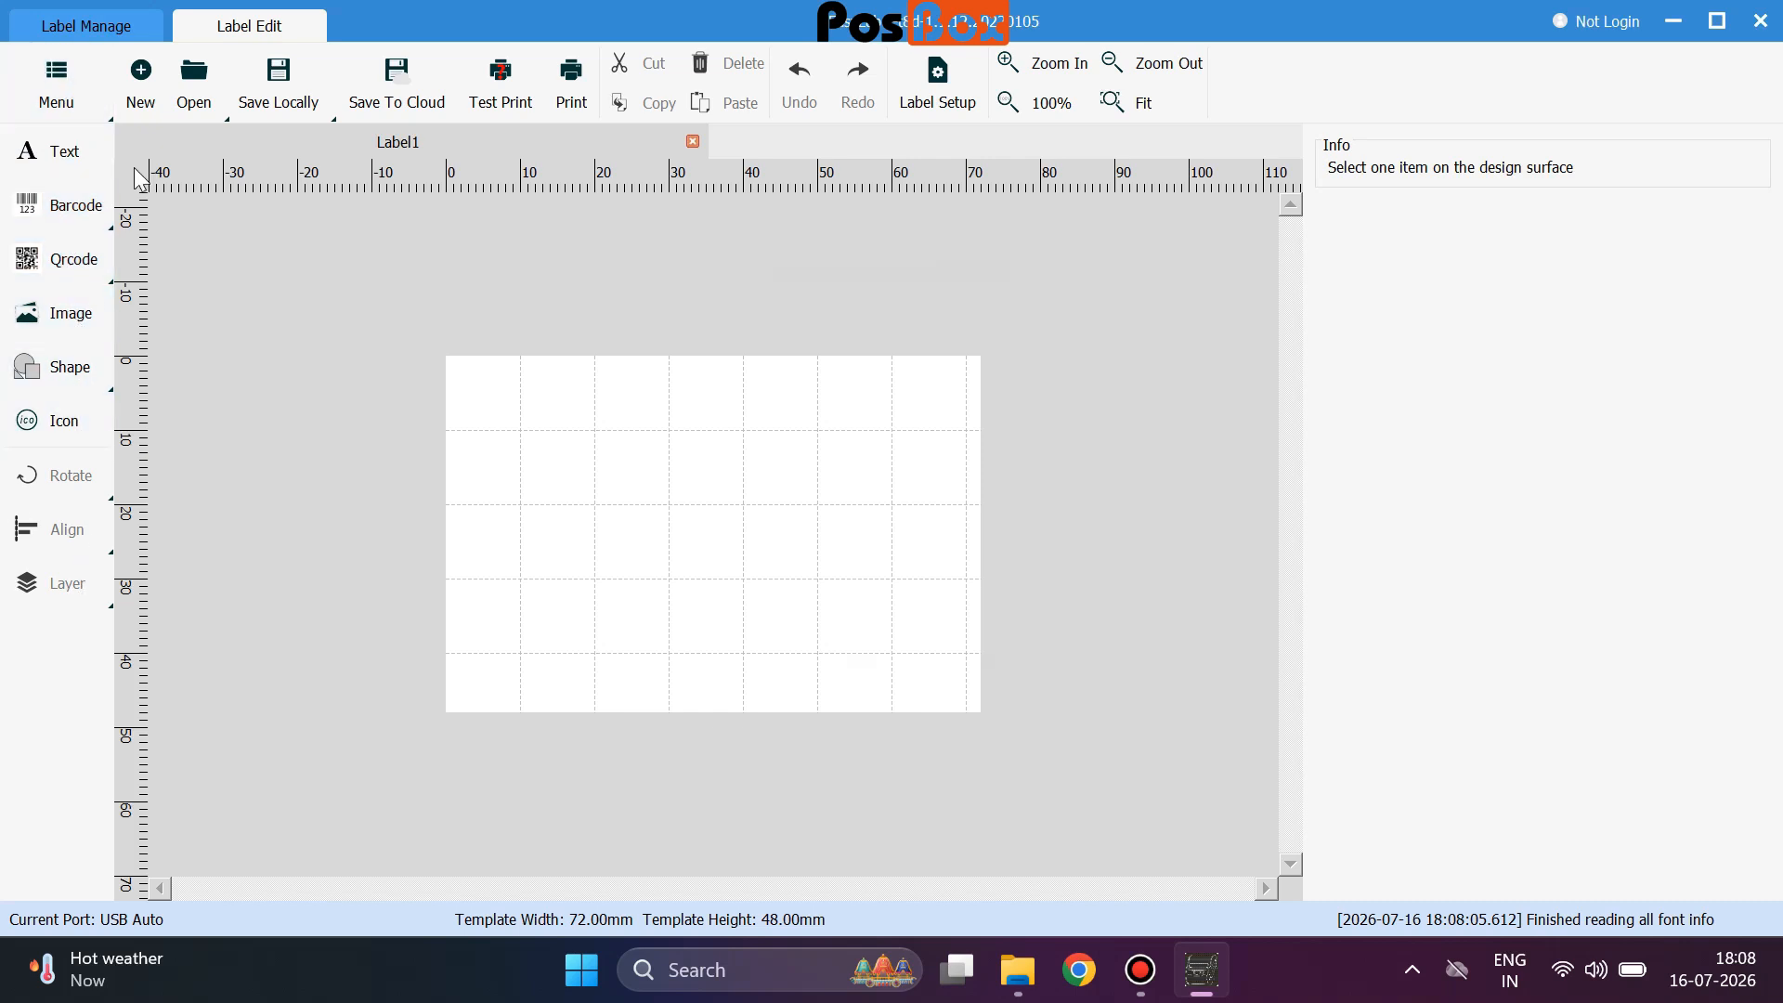
Add a text field reading 'PosBox Printer' to the label.
{"action": "left_click", "coordinate": [42, 153]}
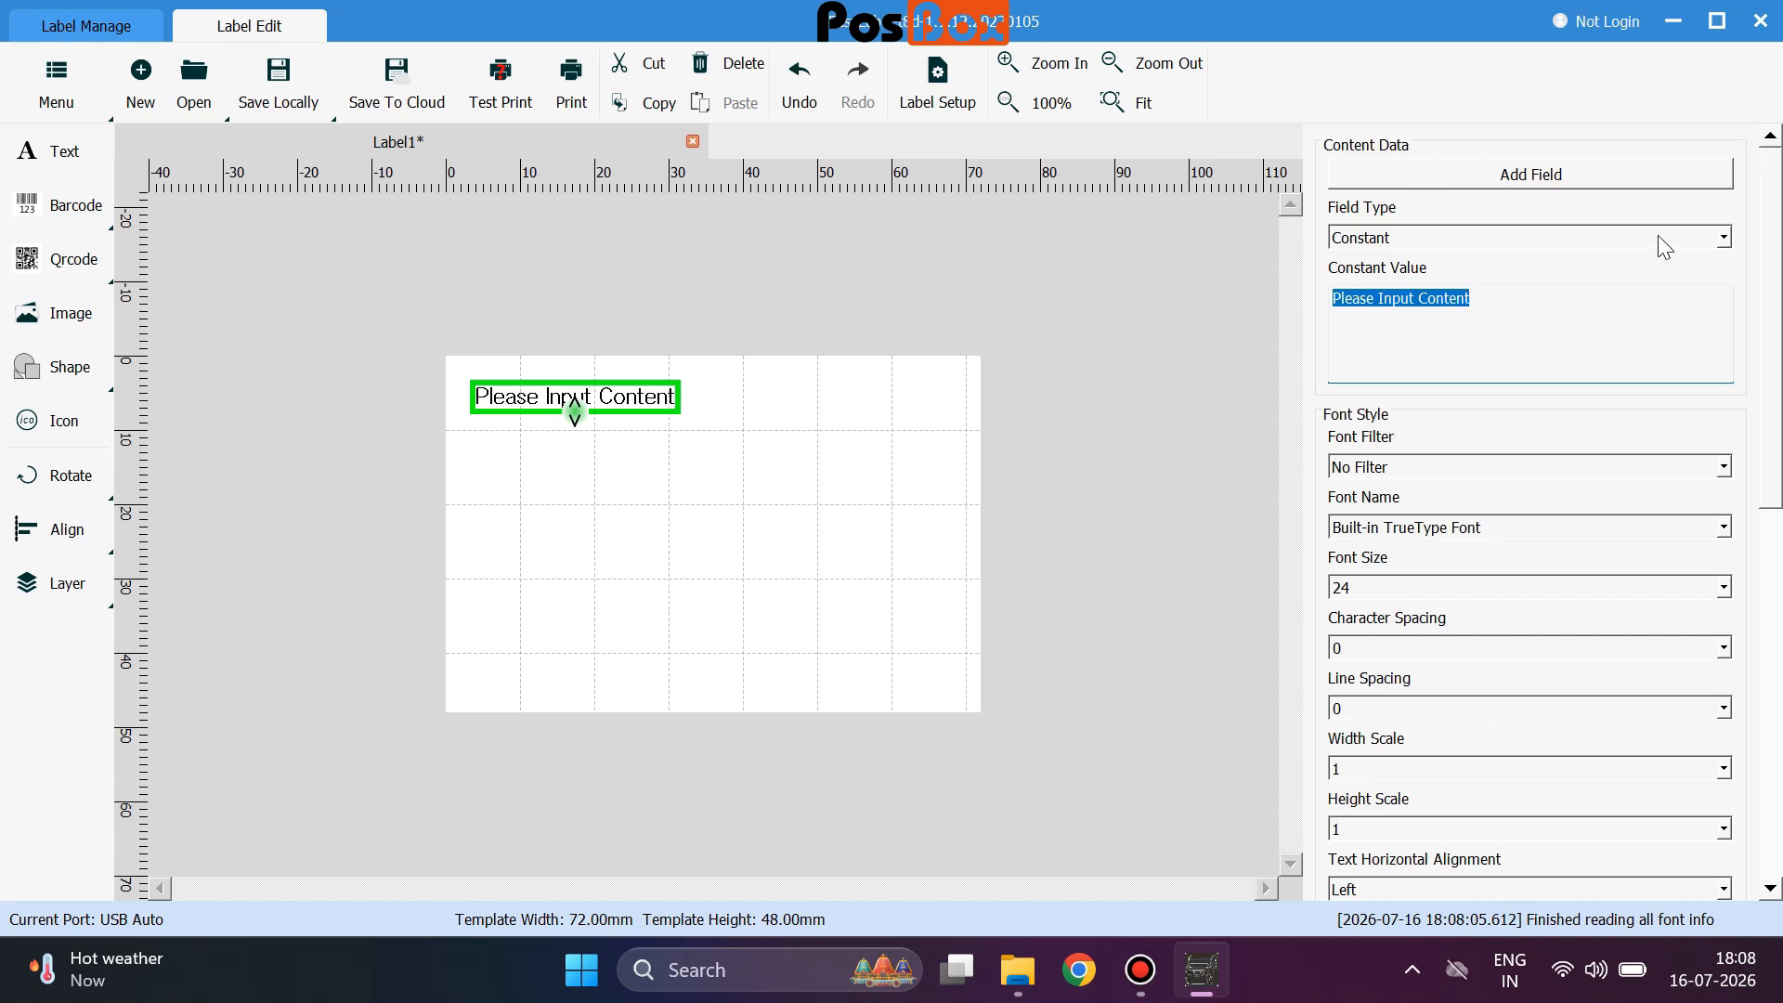
{"action": "left_click", "coordinate": [1725, 237]}
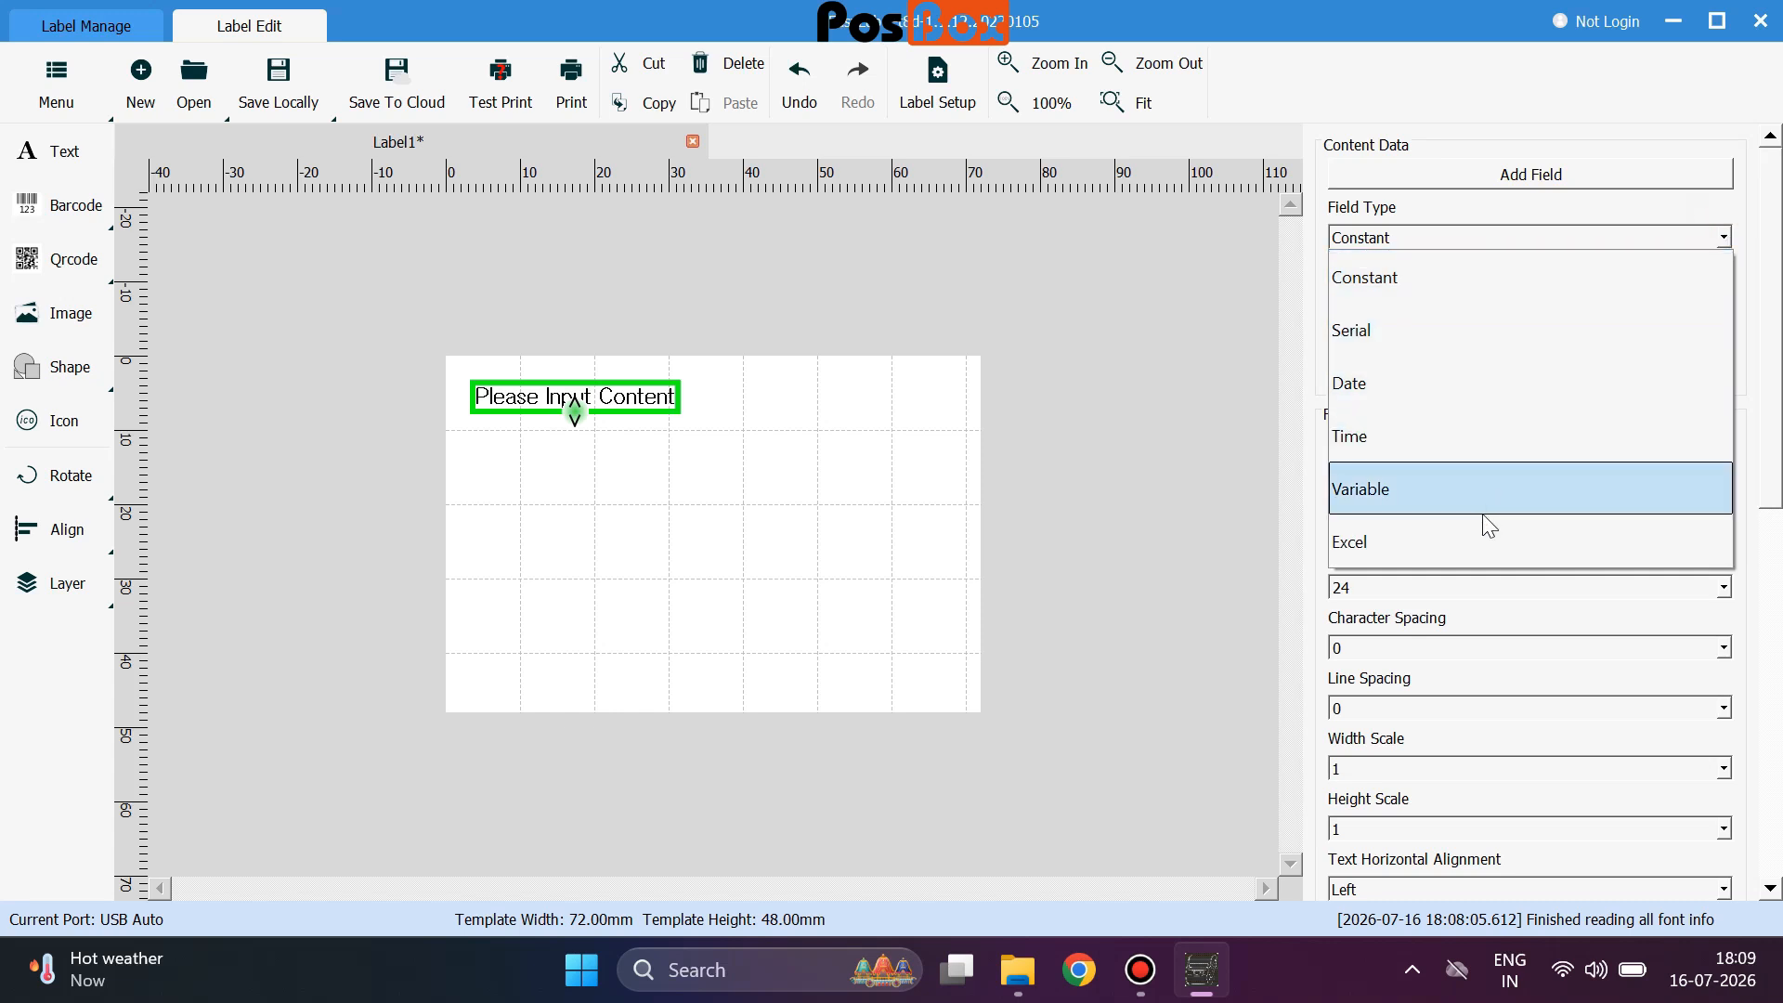
{"action": "left_click", "coordinate": [985, 435]}
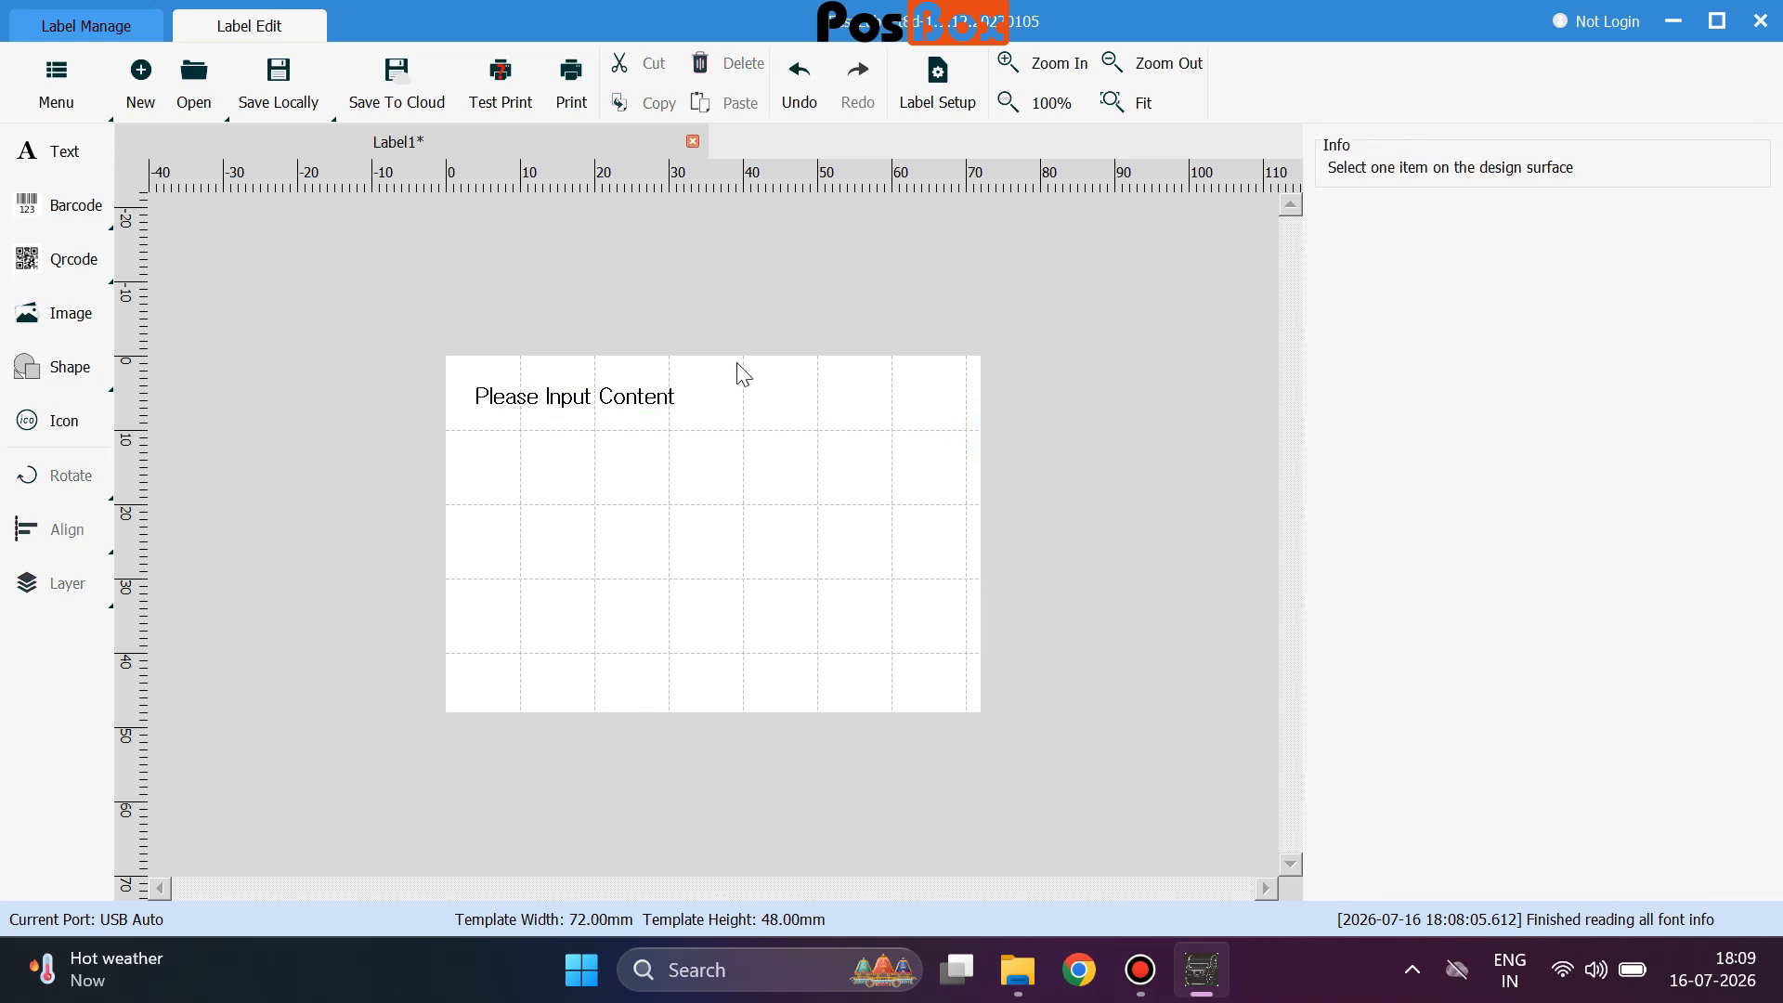
{"action": "left_click", "coordinate": [664, 398]}
{"action": "left_click_drag", "start_coordinate": [1584, 318], "coordinate": [1278, 299]}
{"action": "type", "text": "PosBox "}
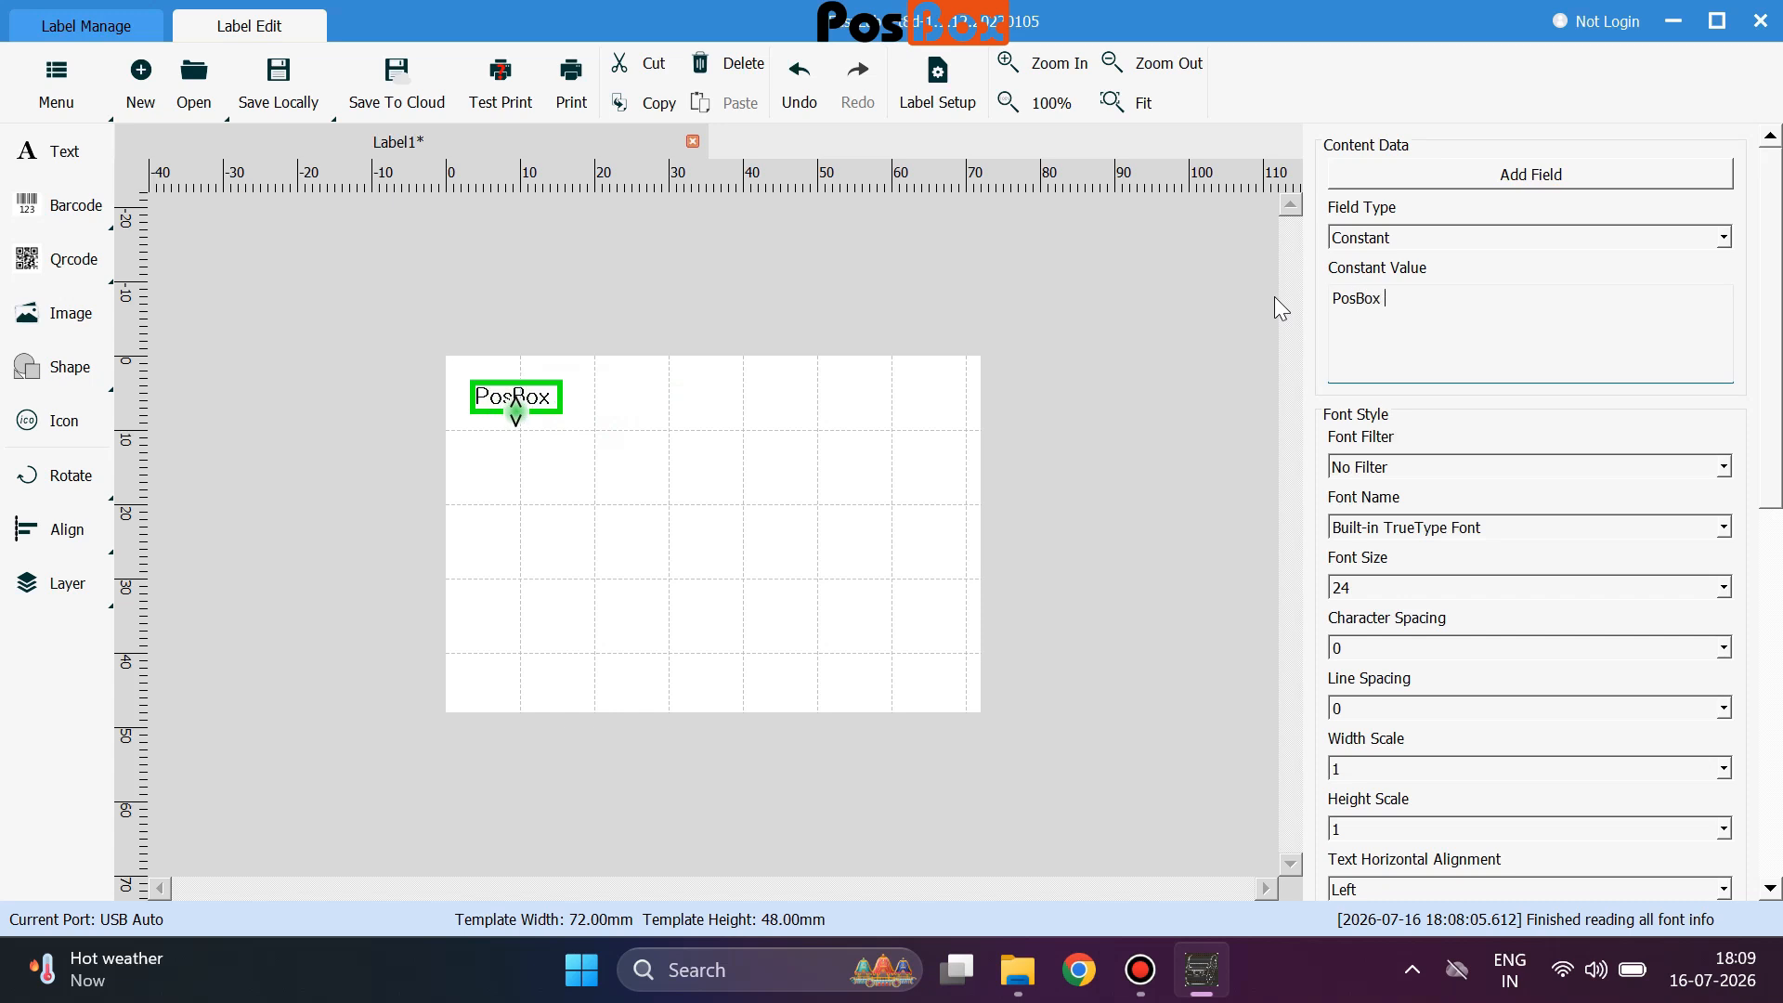
{"action": "type", "text": "Printer"}
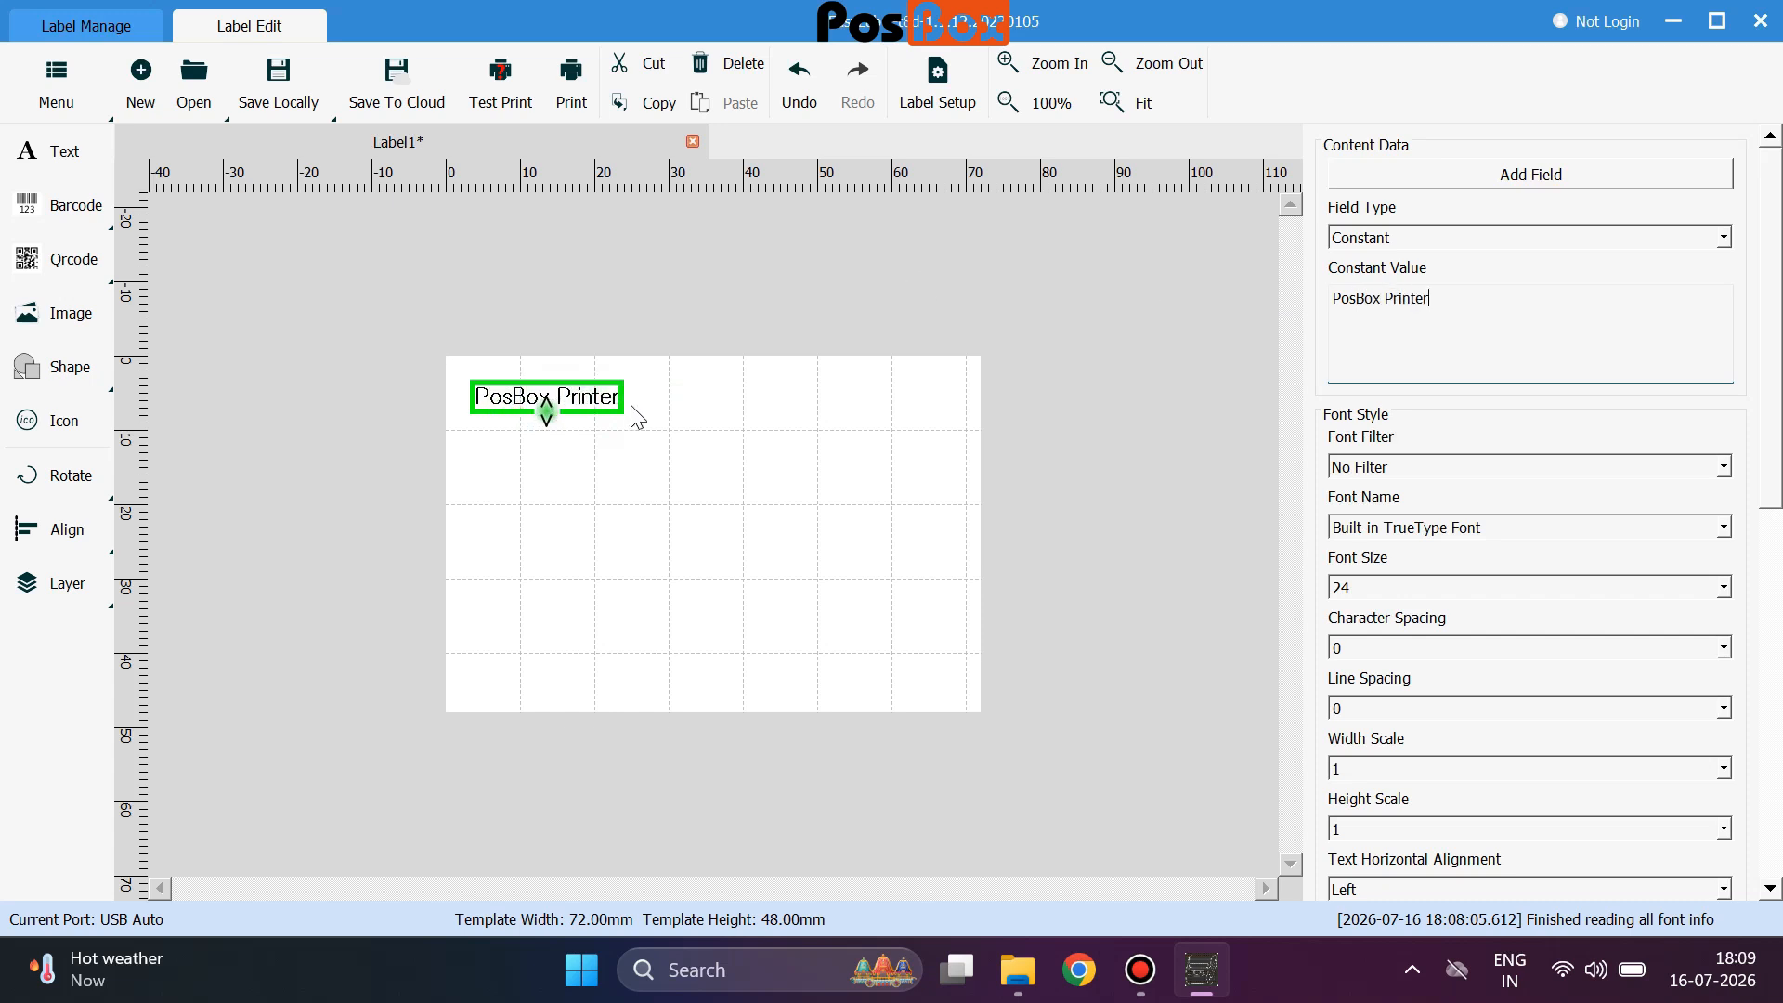
{"action": "left_click_drag", "start_coordinate": [613, 409], "coordinate": [797, 410]}
Set the title font to Calibri size 48, leaving it not bold.
{"action": "left_click", "coordinate": [1720, 466]}
{"action": "left_click", "coordinate": [1720, 466]}
{"action": "left_click", "coordinate": [1724, 528]}
{"action": "scroll", "coordinate": [1462, 294], "scroll_direction": "down", "scroll_amount": 4}
{"action": "left_click", "coordinate": [1412, 243]}
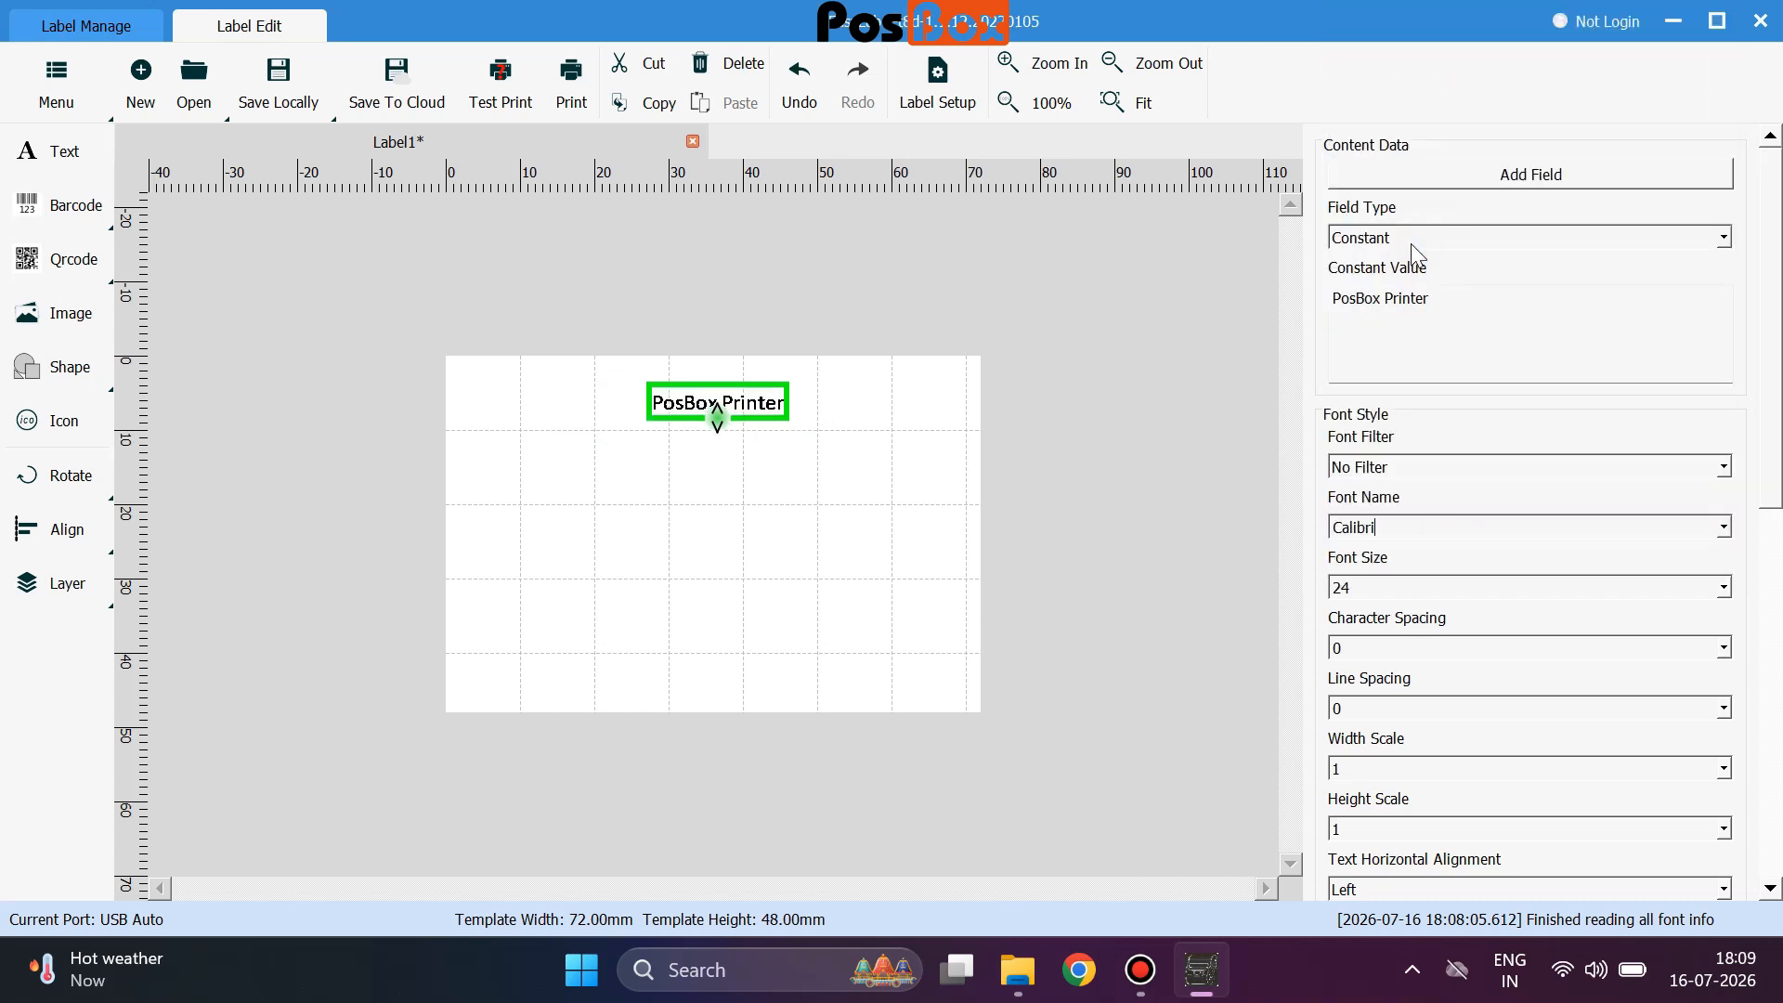
{"action": "scroll", "coordinate": [1621, 585], "scroll_direction": "down", "scroll_amount": 3}
{"action": "left_click_drag", "start_coordinate": [776, 427], "coordinate": [681, 424]}
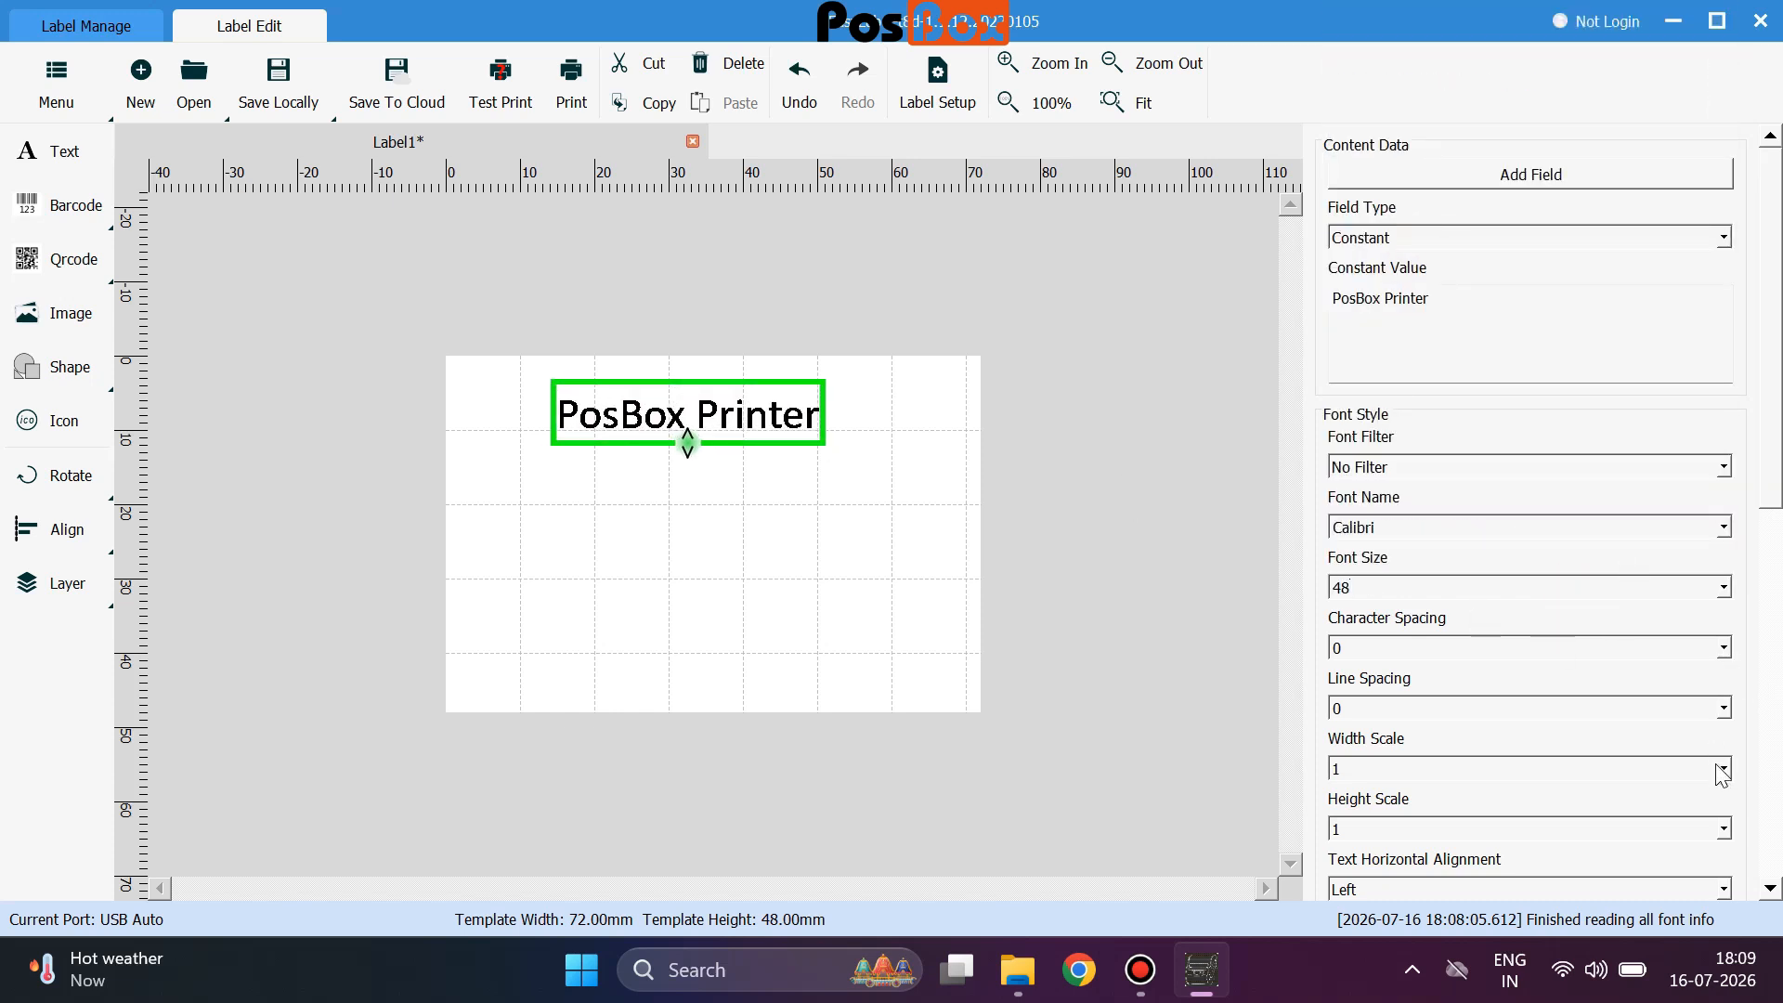
{"action": "scroll", "coordinate": [1340, 617], "scroll_direction": "down", "scroll_amount": 3}
{"action": "left_click", "coordinate": [1337, 617]}
{"action": "left_click", "coordinate": [1337, 617]}
Position the title at X 15, Y 5 mm near the label's top.
{"action": "scroll", "coordinate": [1404, 738], "scroll_direction": "down", "scroll_amount": 2}
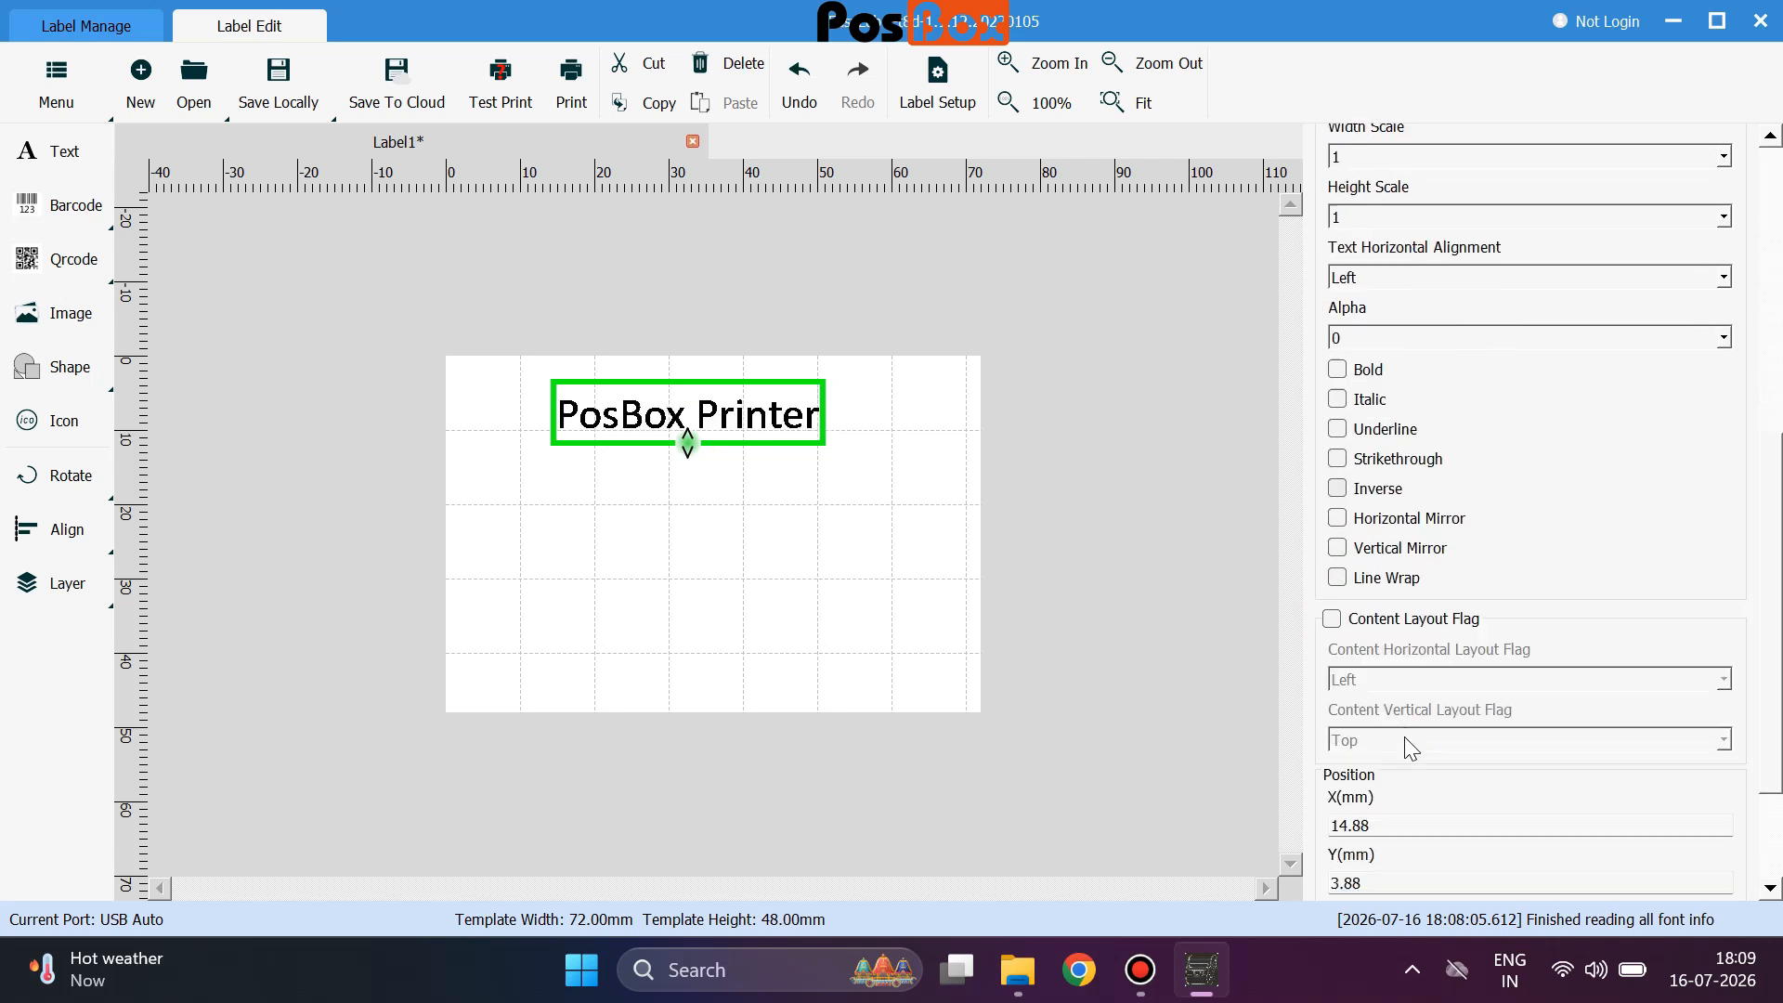
{"action": "scroll", "coordinate": [1404, 737], "scroll_direction": "down", "scroll_amount": 2}
{"action": "double_click", "coordinate": [1349, 647]}
{"action": "type", "text": "15"}
{"action": "key", "text": "Tab"}
{"action": "type", "text": "5"}
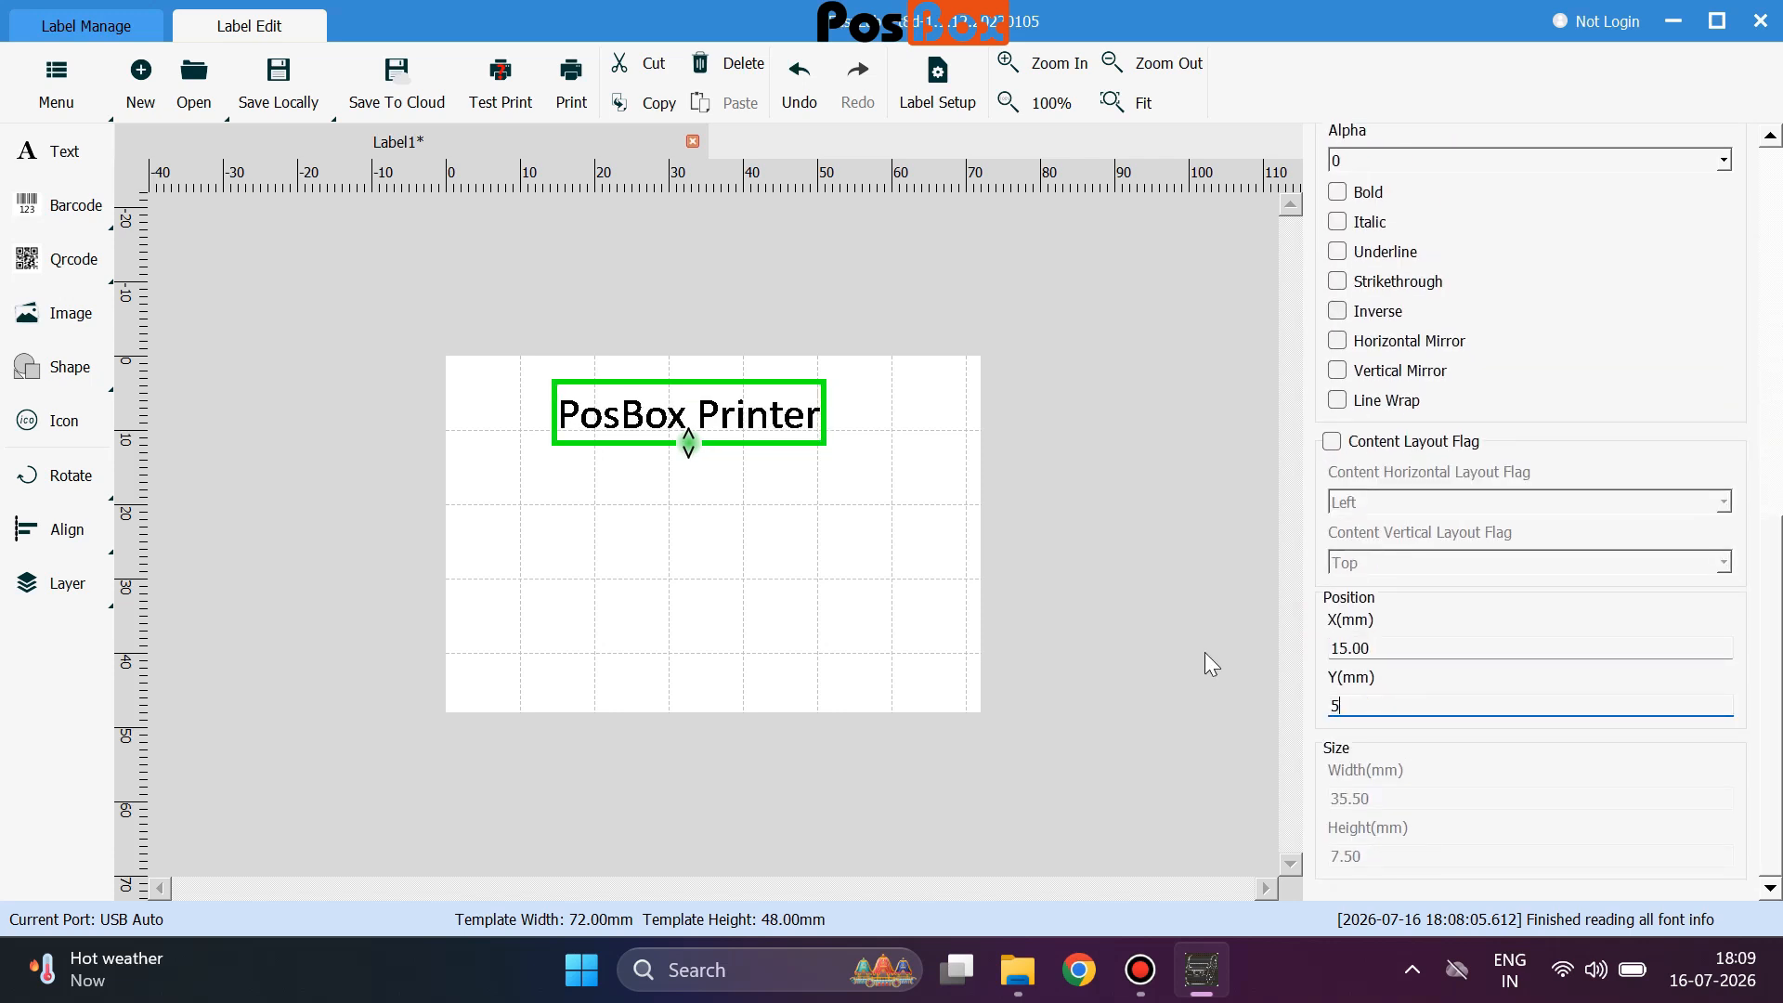
{"action": "left_click", "coordinate": [677, 410]}
{"action": "mouse_move", "coordinate": [663, 435]}
{"action": "left_mouse_down"}
{"action": "mouse_move", "coordinate": [639, 432]}
{"action": "mouse_move", "coordinate": [670, 424]}
{"action": "left_mouse_up"}
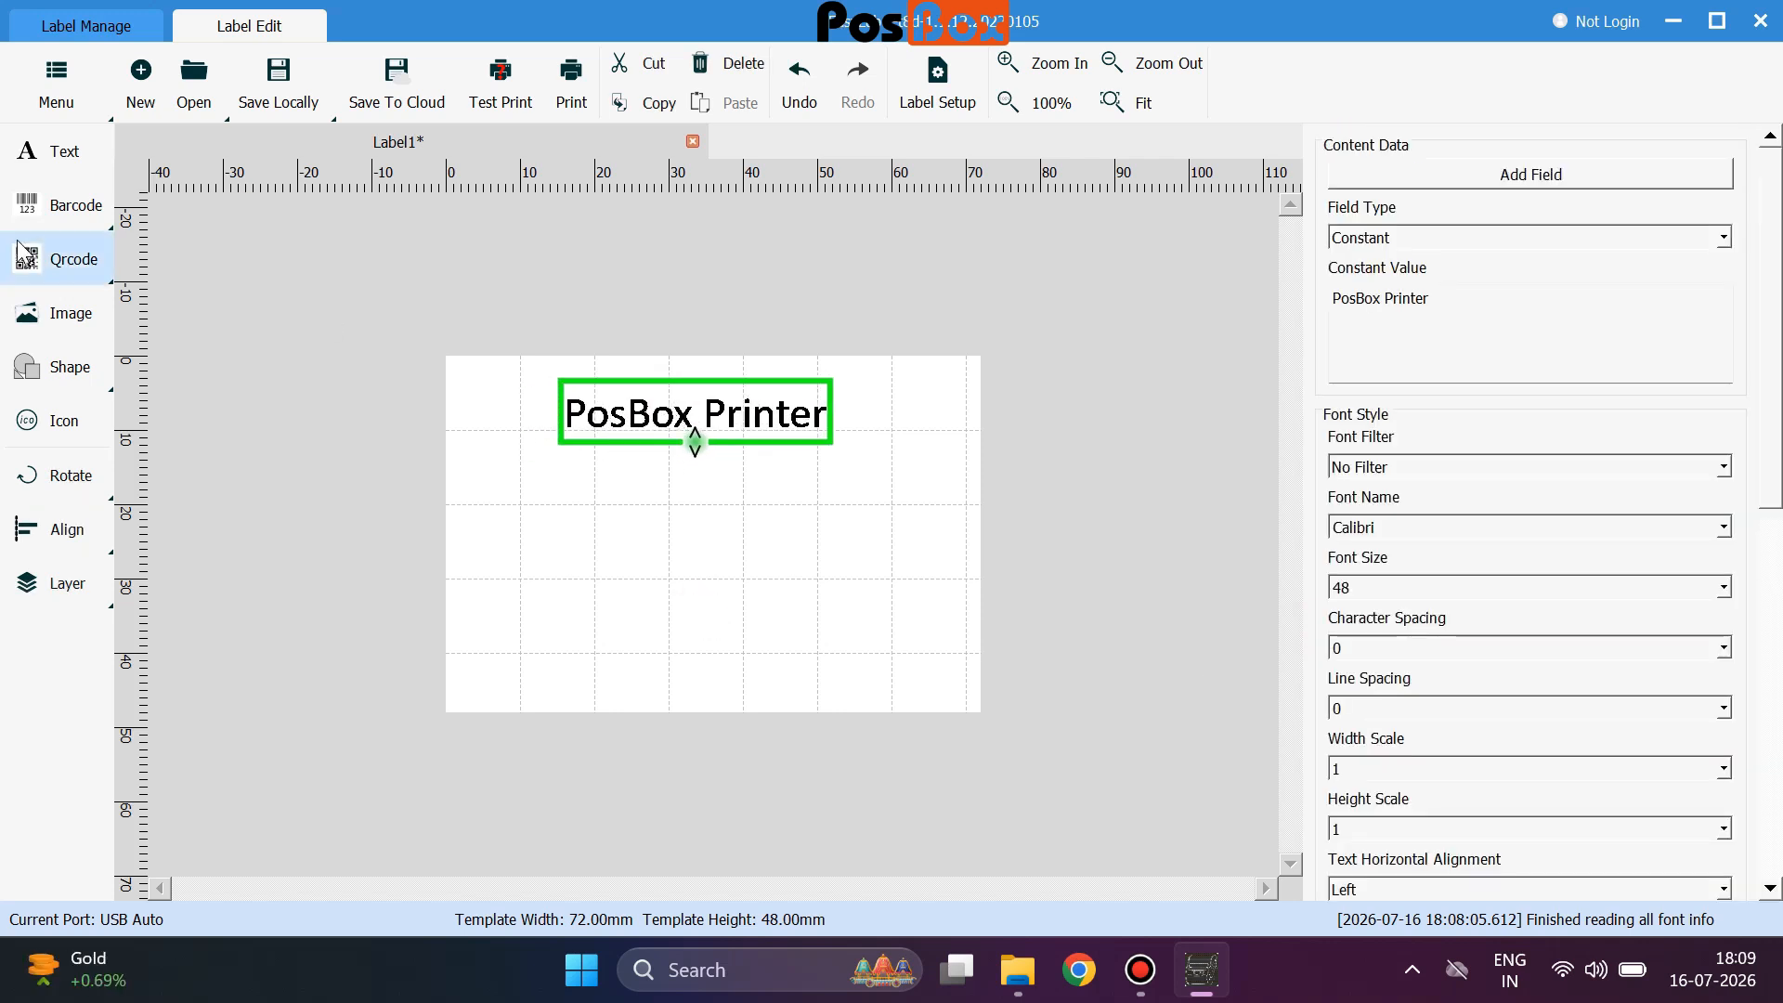
{"action": "left_click", "coordinate": [71, 207]}
{"action": "left_click_drag", "start_coordinate": [575, 420], "coordinate": [695, 503]}
{"action": "left_click", "coordinate": [1472, 316]}
{"action": "left_click", "coordinate": [1478, 234]}
{"action": "left_click", "coordinate": [1483, 227]}
{"action": "key", "text": "ctrl+a"}
Widen the barcode and set its unit width to 4.
{"action": "left_click_drag", "start_coordinate": [746, 538], "coordinate": [882, 555]}
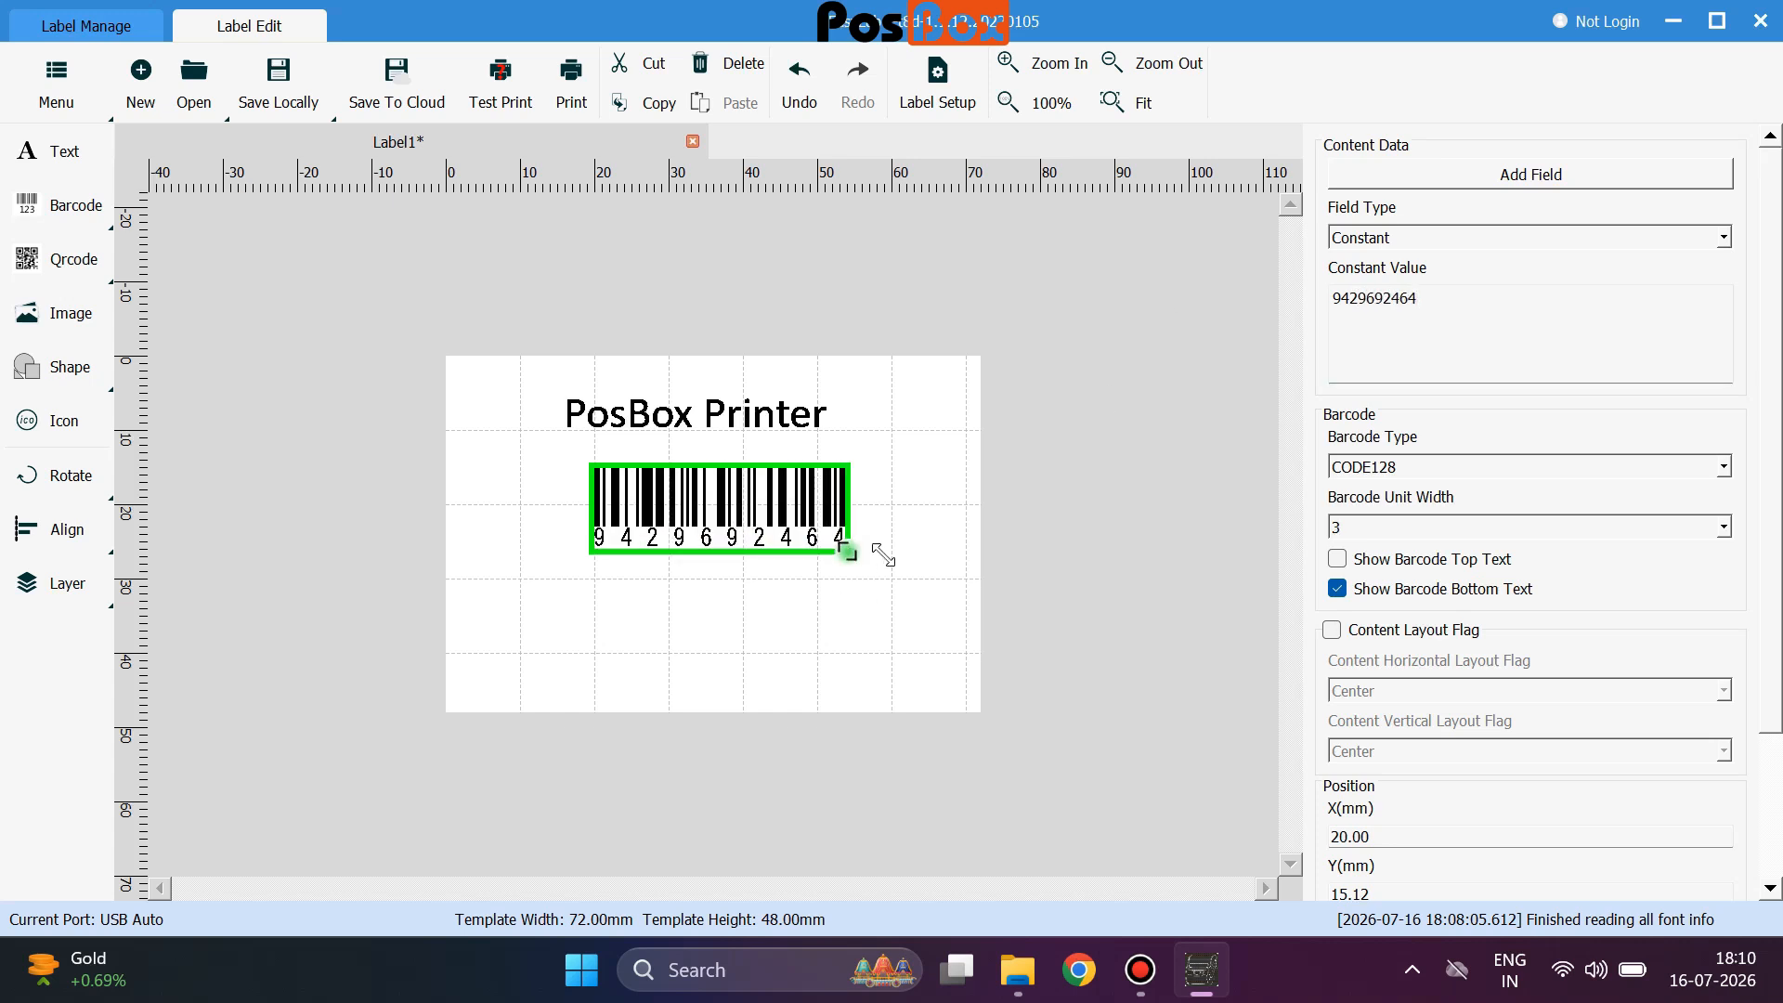
{"action": "left_click", "coordinate": [1352, 527]}
{"action": "left_click", "coordinate": [1672, 687]}
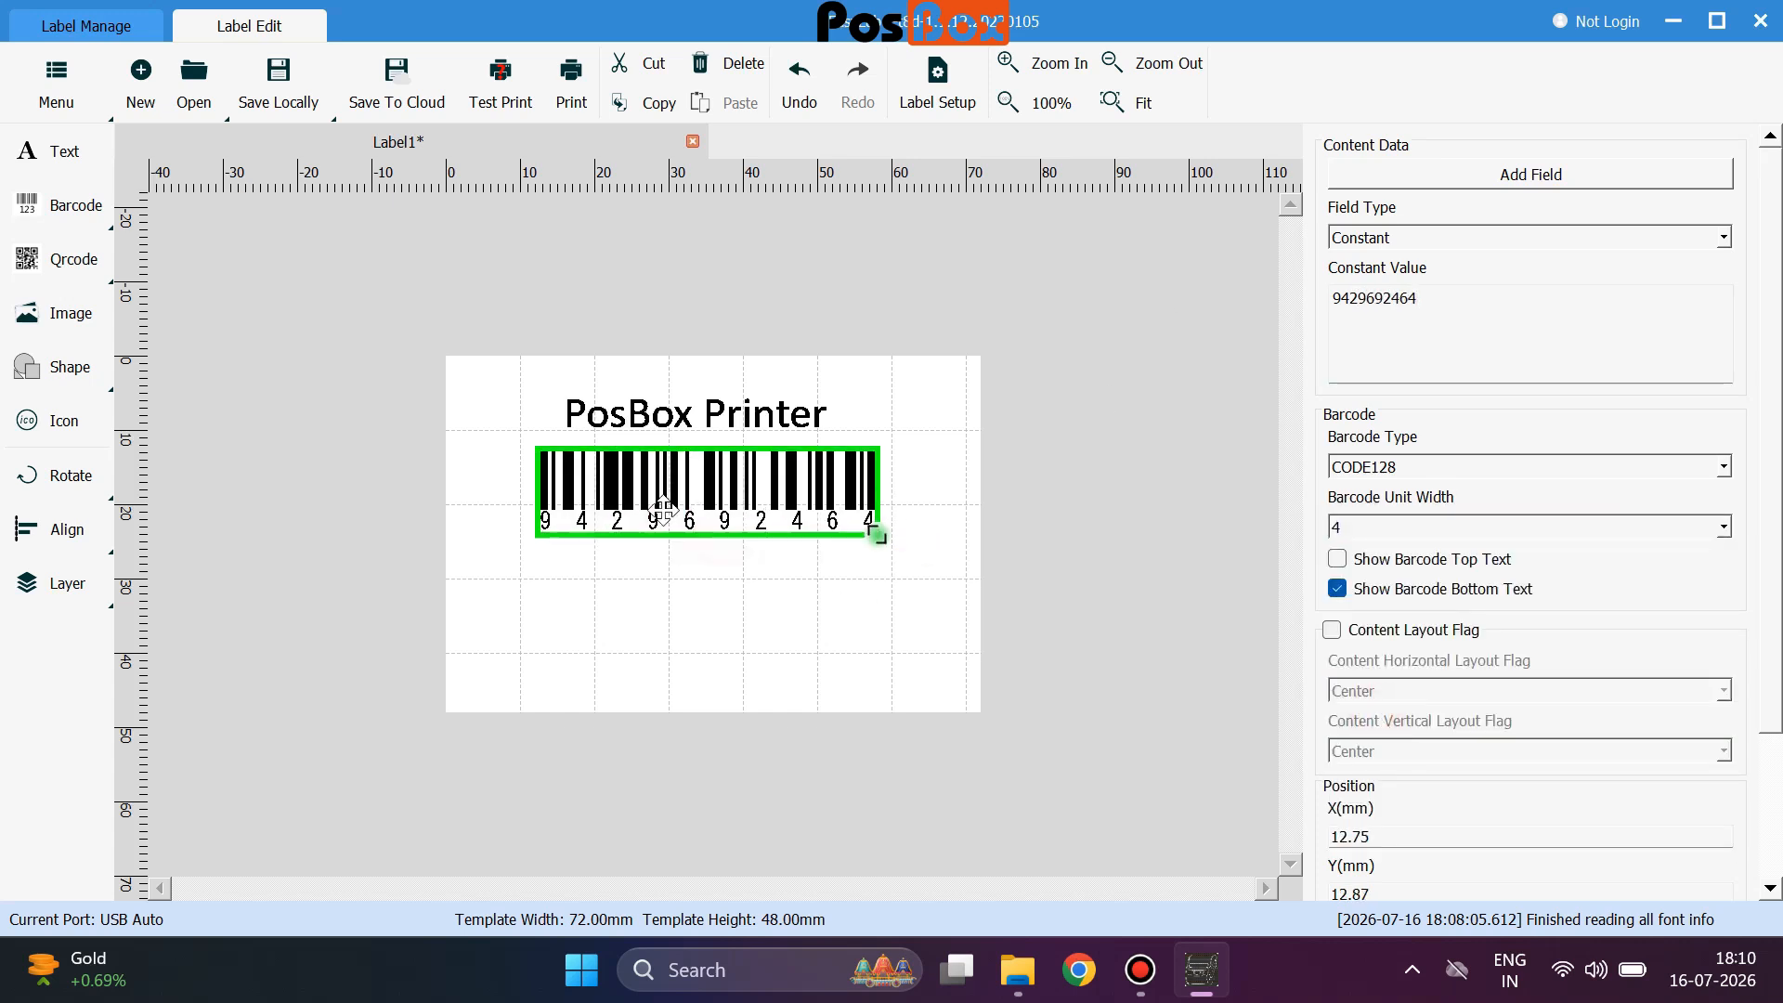
{"action": "left_click", "coordinate": [1727, 471]}
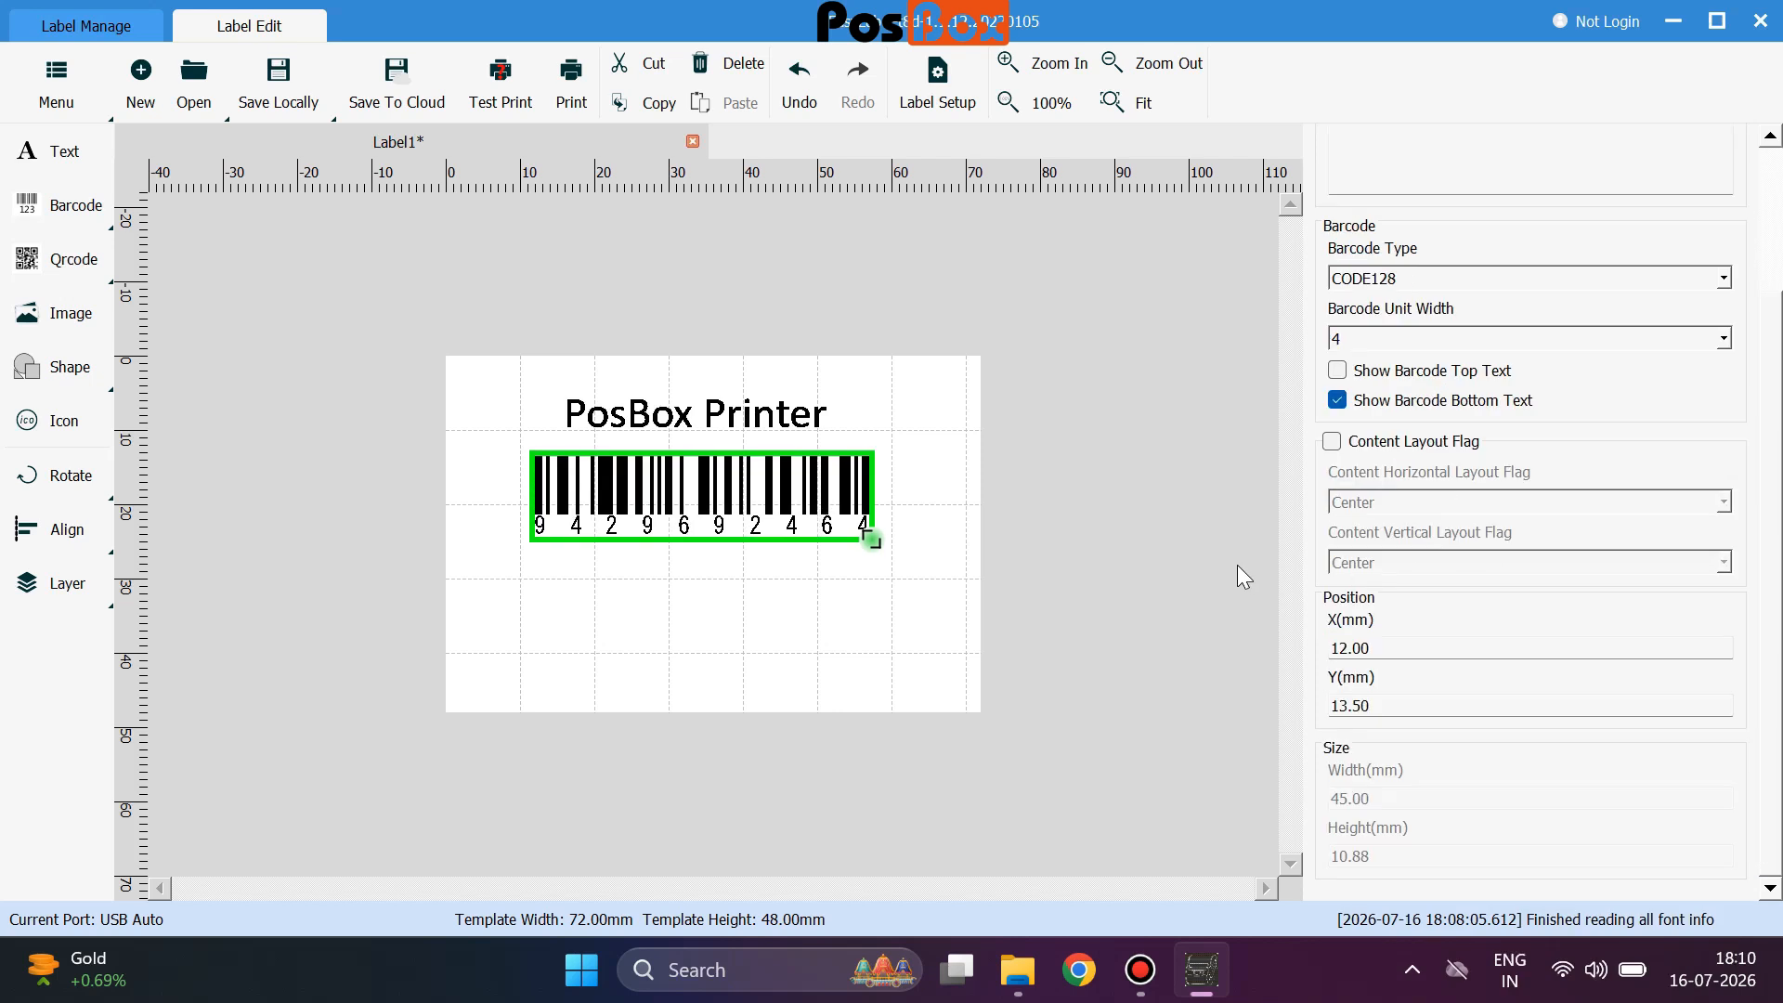
{"action": "left_click", "coordinate": [1236, 563]}
{"action": "left_click", "coordinate": [80, 258]}
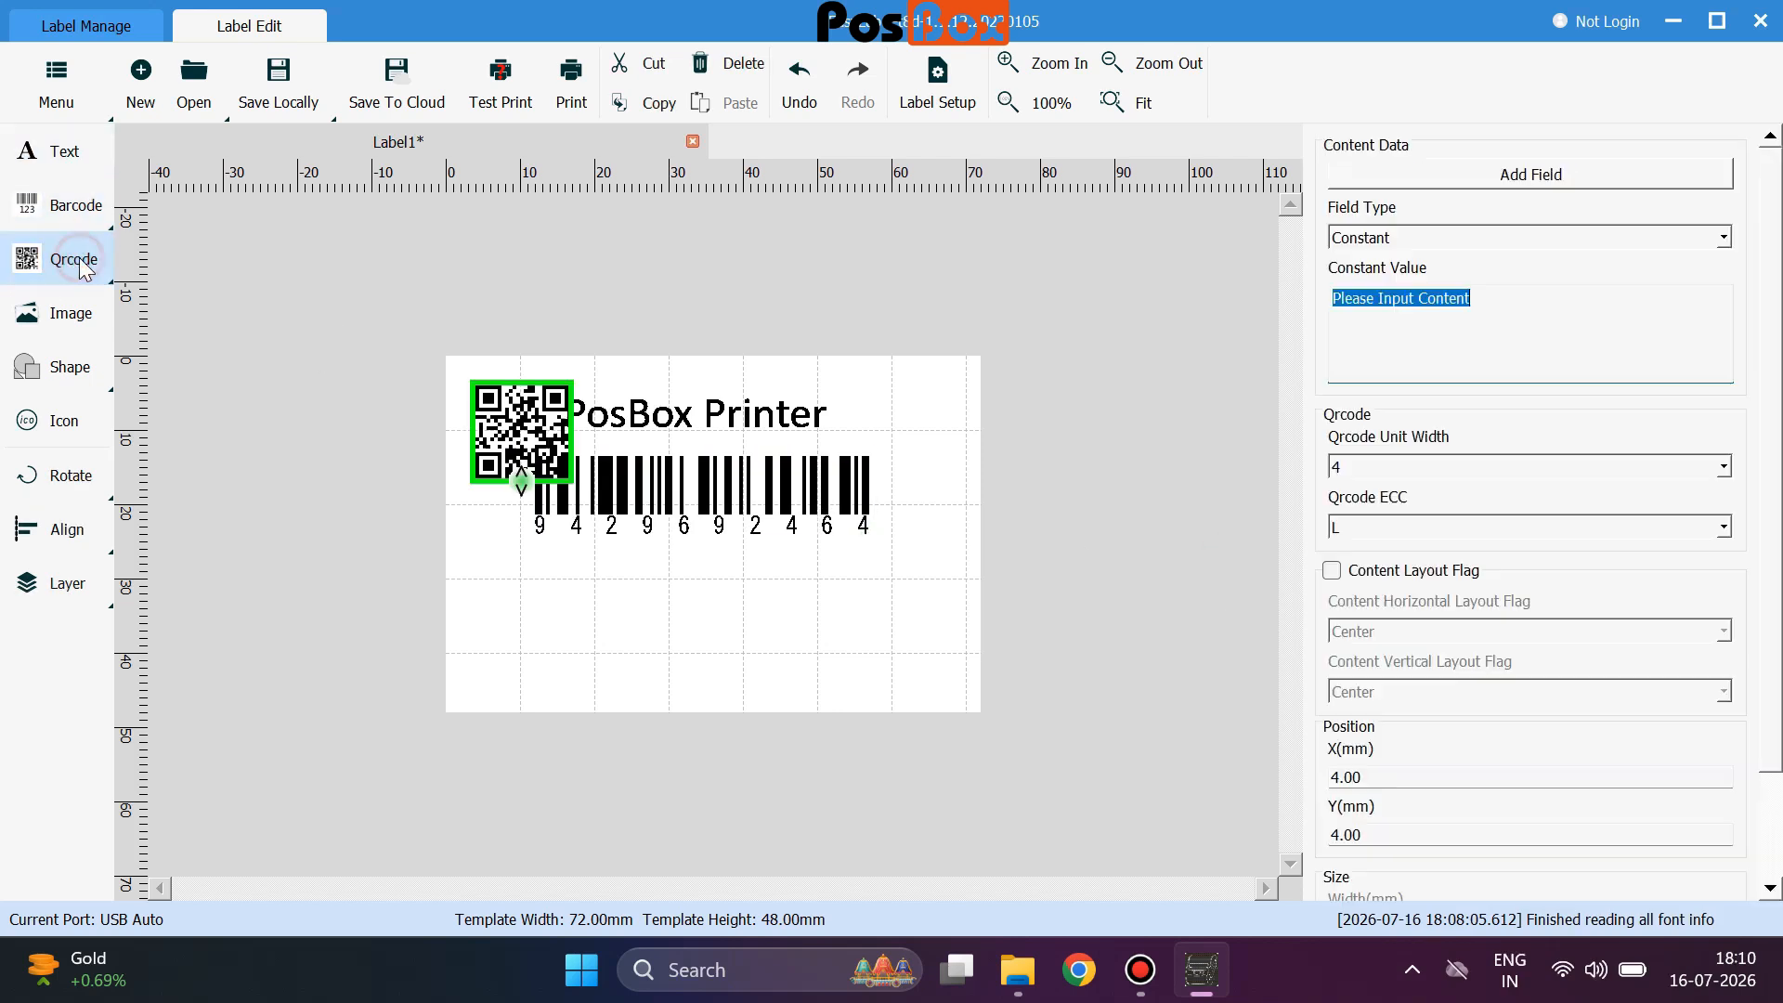
{"action": "left_click_drag", "start_coordinate": [522, 436], "coordinate": [710, 618]}
{"action": "left_click", "coordinate": [1597, 239]}
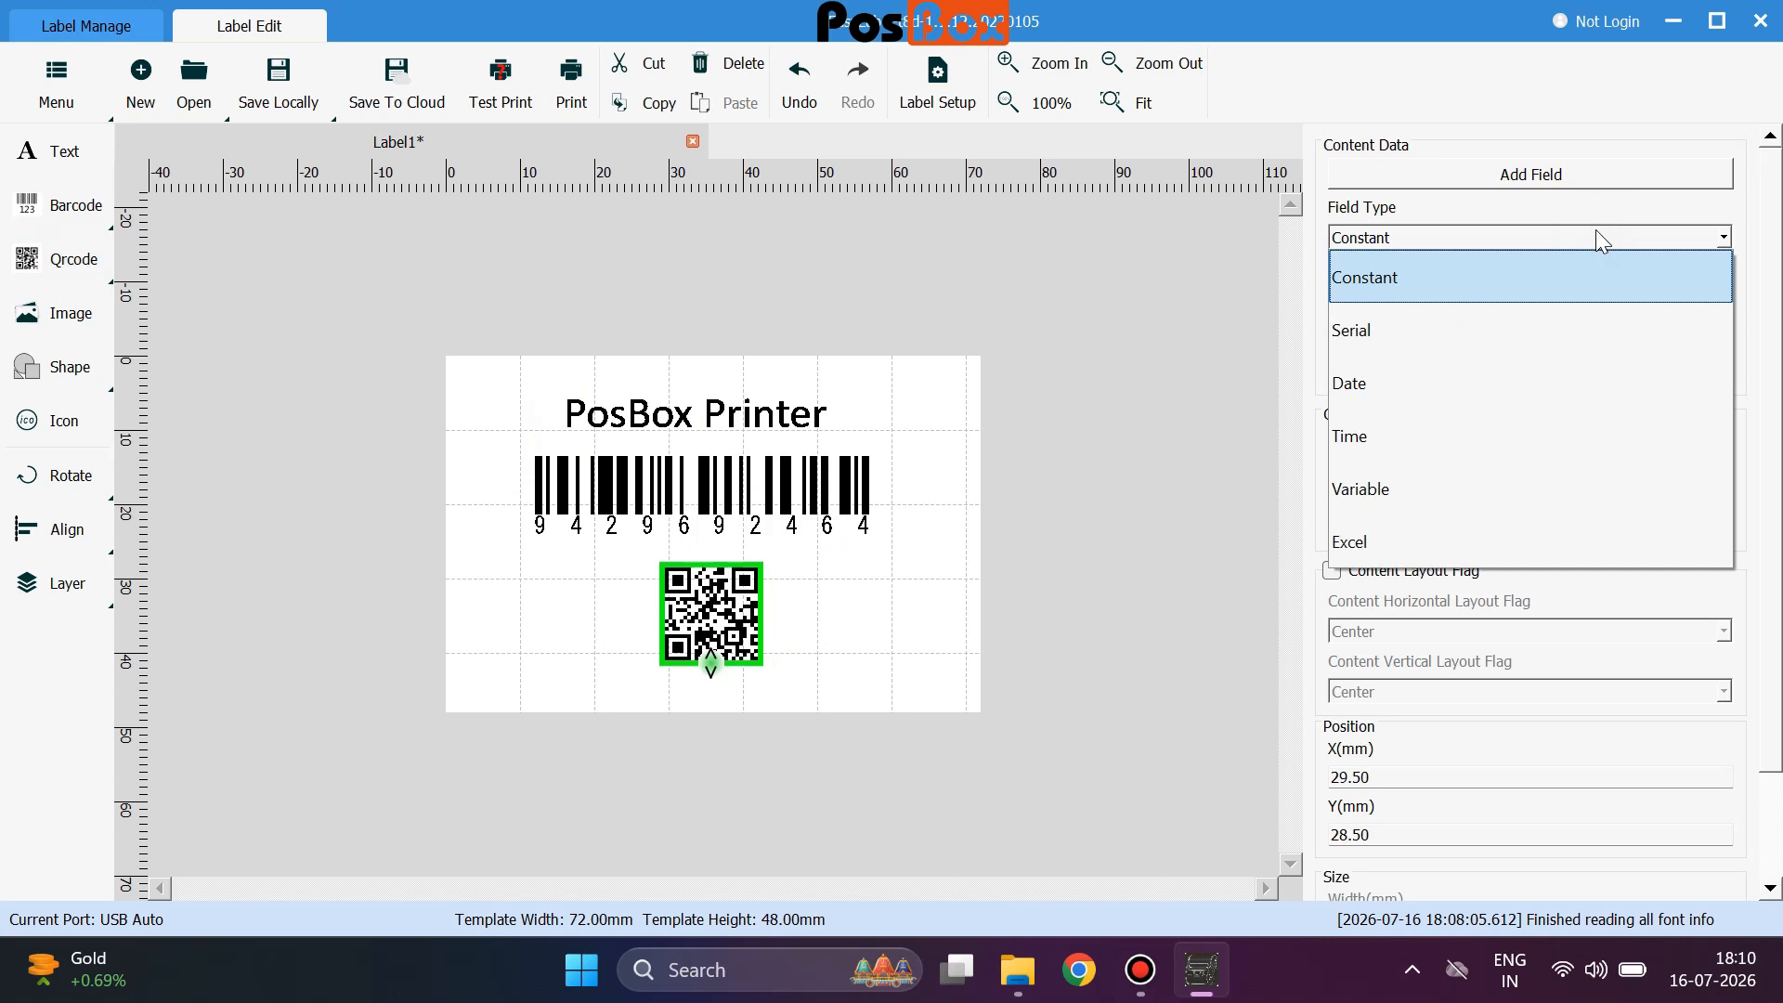
{"action": "left_click", "coordinate": [1596, 233]}
{"action": "left_click", "coordinate": [1524, 294]}
{"action": "key", "text": "ctrl+a"}
{"action": "type", "text": "www.posbox.in"}
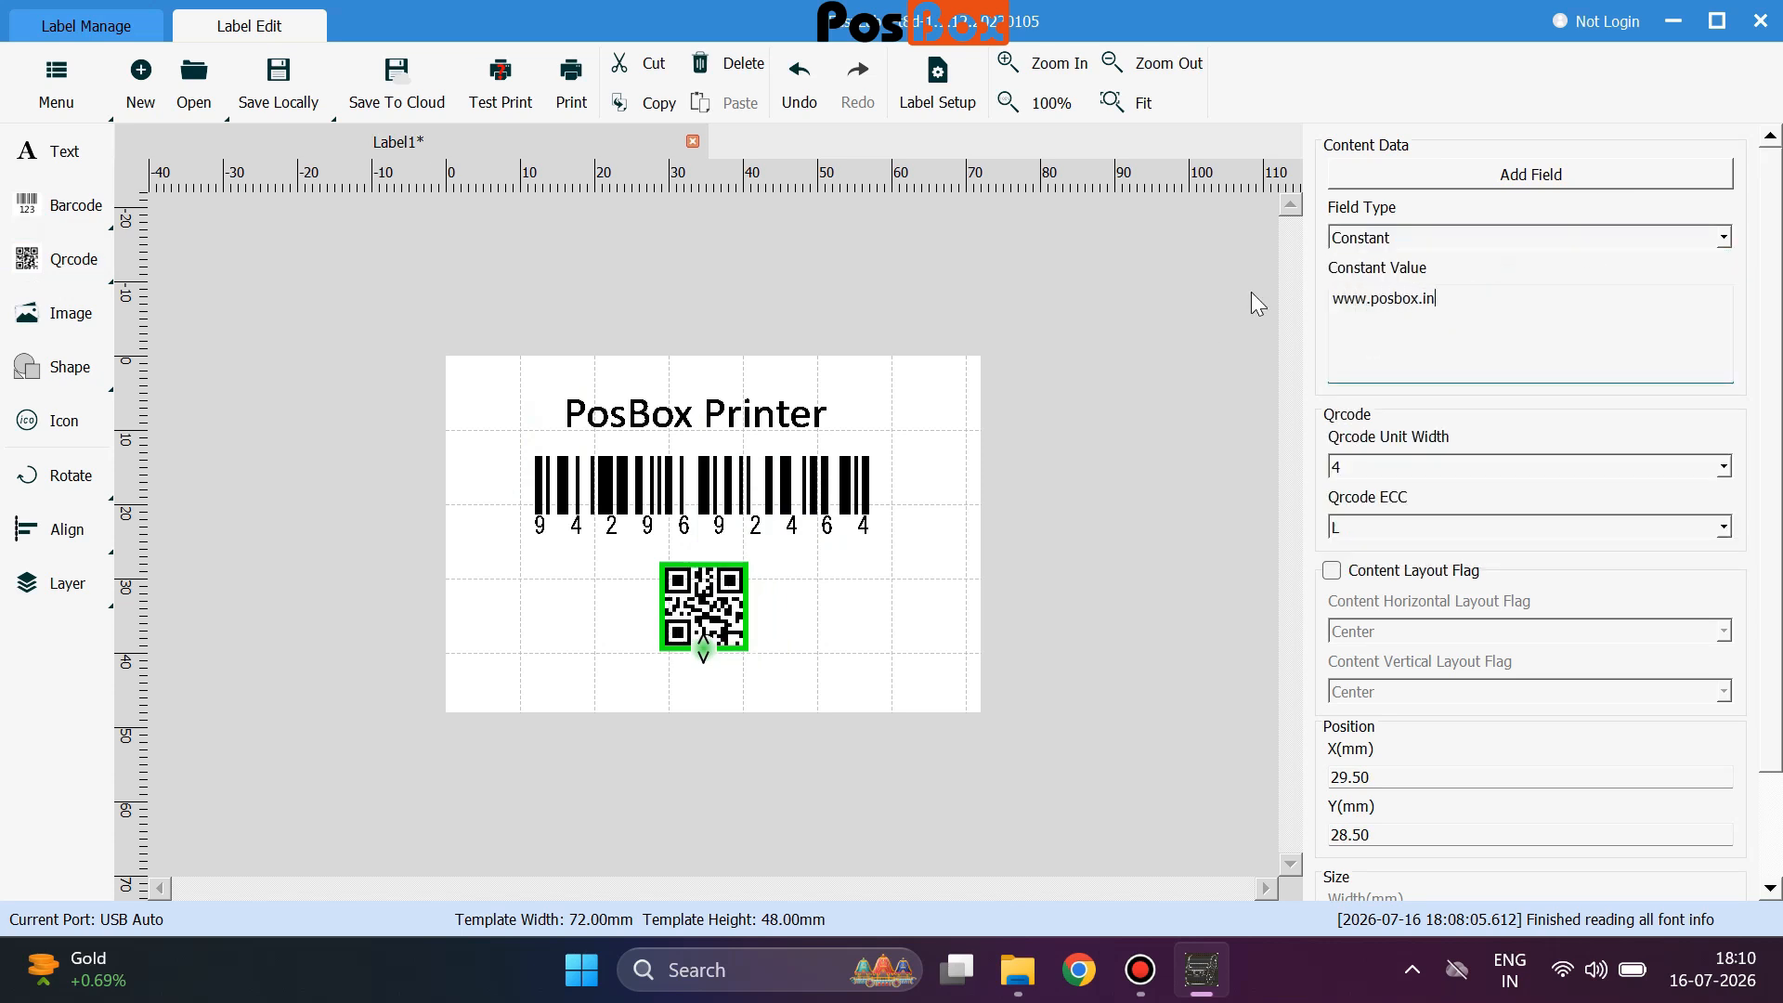
Set the QR code's unit width to 6.
{"action": "left_click", "coordinate": [1242, 377]}
{"action": "left_click", "coordinate": [710, 639]}
{"action": "left_click", "coordinate": [1512, 475]}
{"action": "left_click", "coordinate": [1419, 767]}
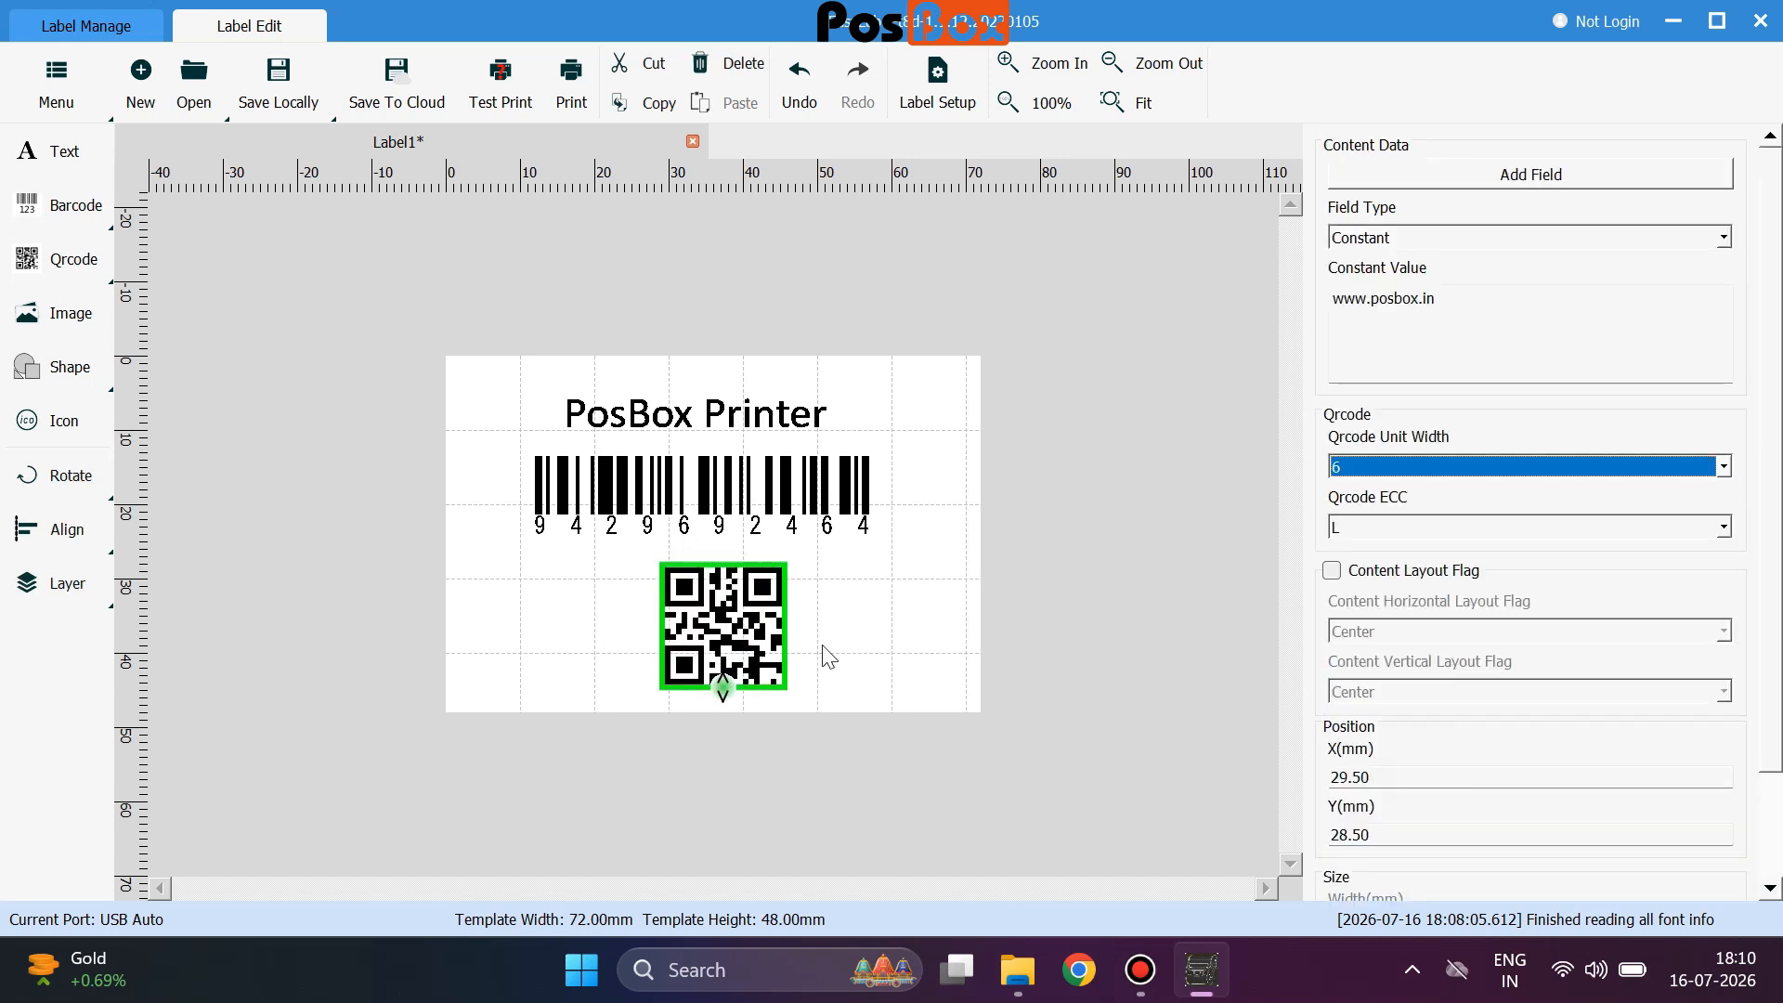
{"action": "left_click", "coordinate": [111, 382]}
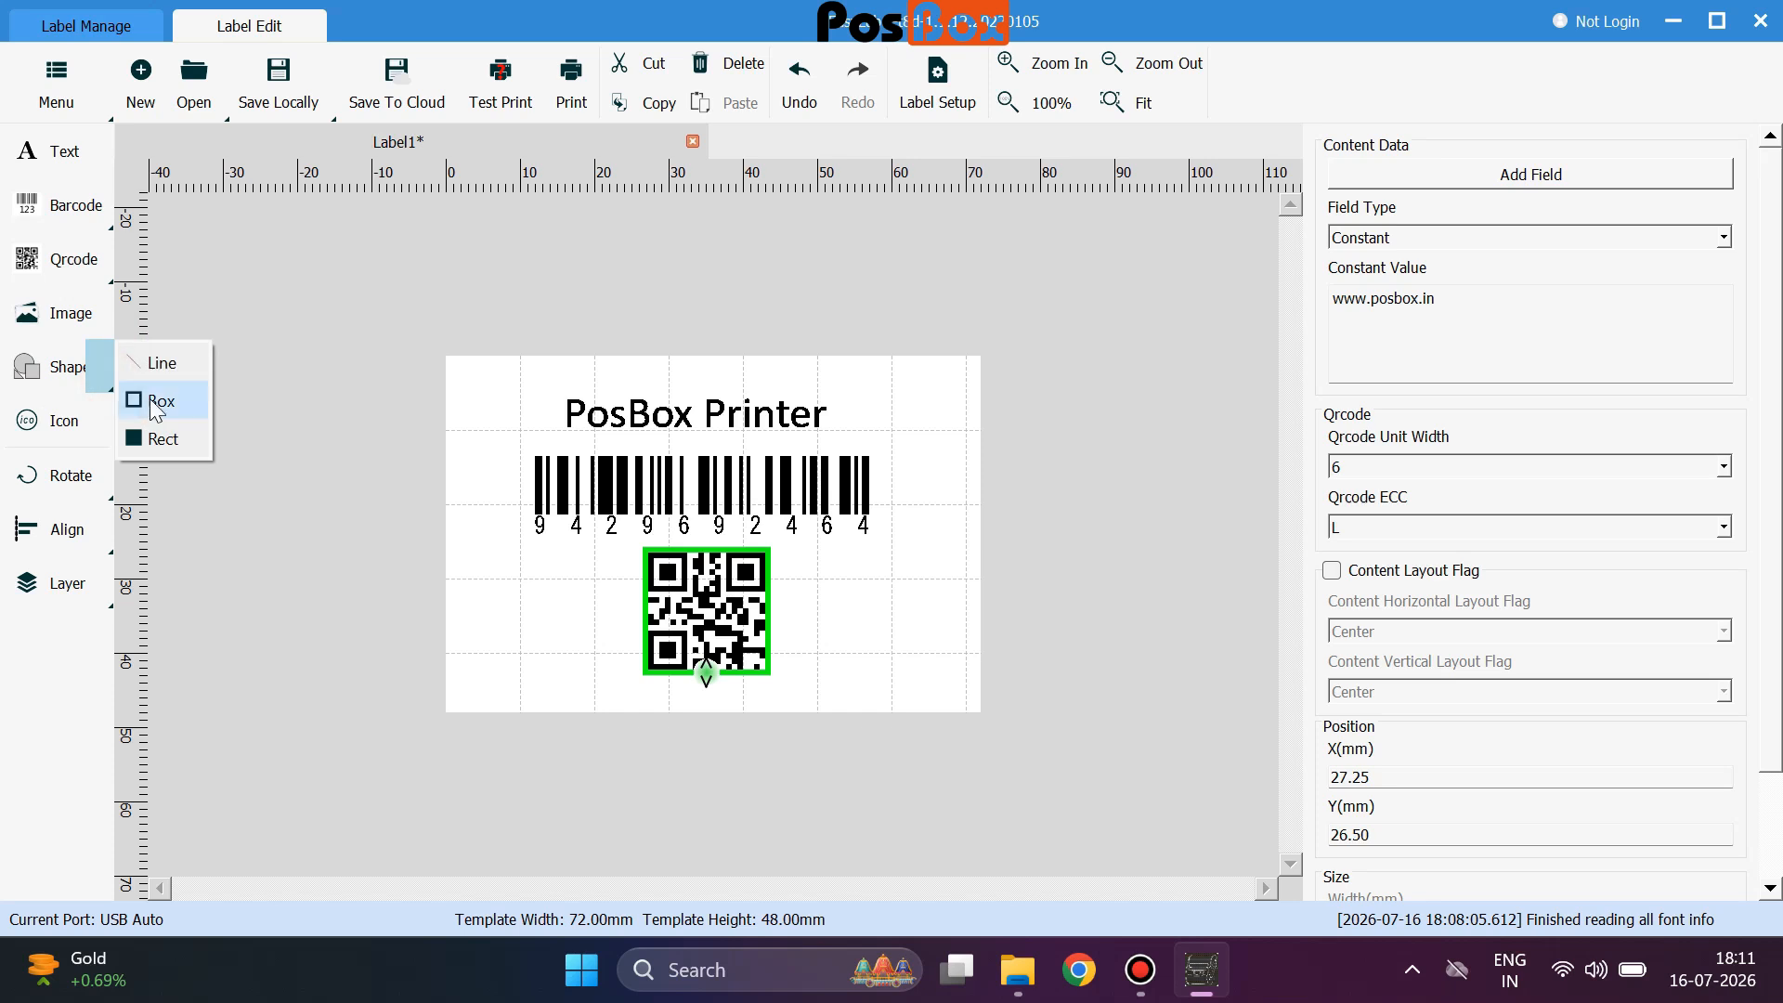
Draw a horizontal divider line under the title, keeping the title horizontal after rotation tests.
{"action": "left_click", "coordinate": [163, 364]}
{"action": "left_click_drag", "start_coordinate": [557, 376], "coordinate": [881, 423]}
{"action": "left_click", "coordinate": [706, 413]}
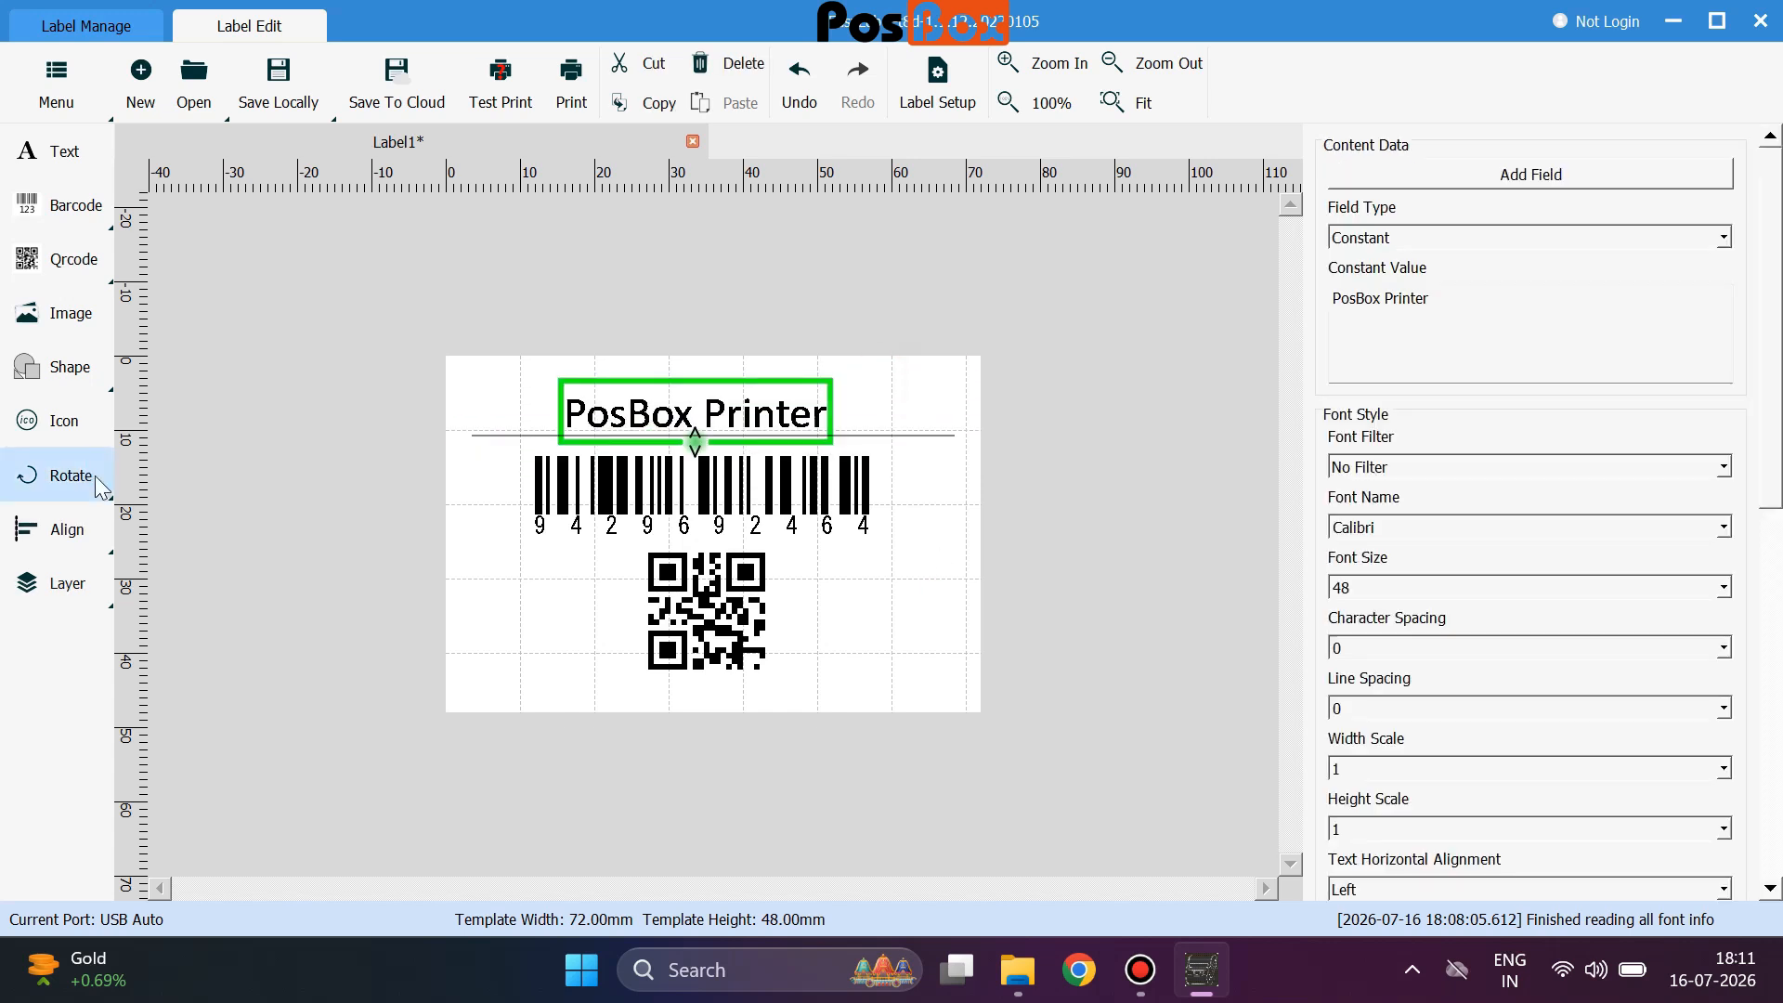
{"action": "left_click", "coordinate": [83, 477]}
{"action": "left_click", "coordinate": [84, 477]}
{"action": "left_click", "coordinate": [83, 477]}
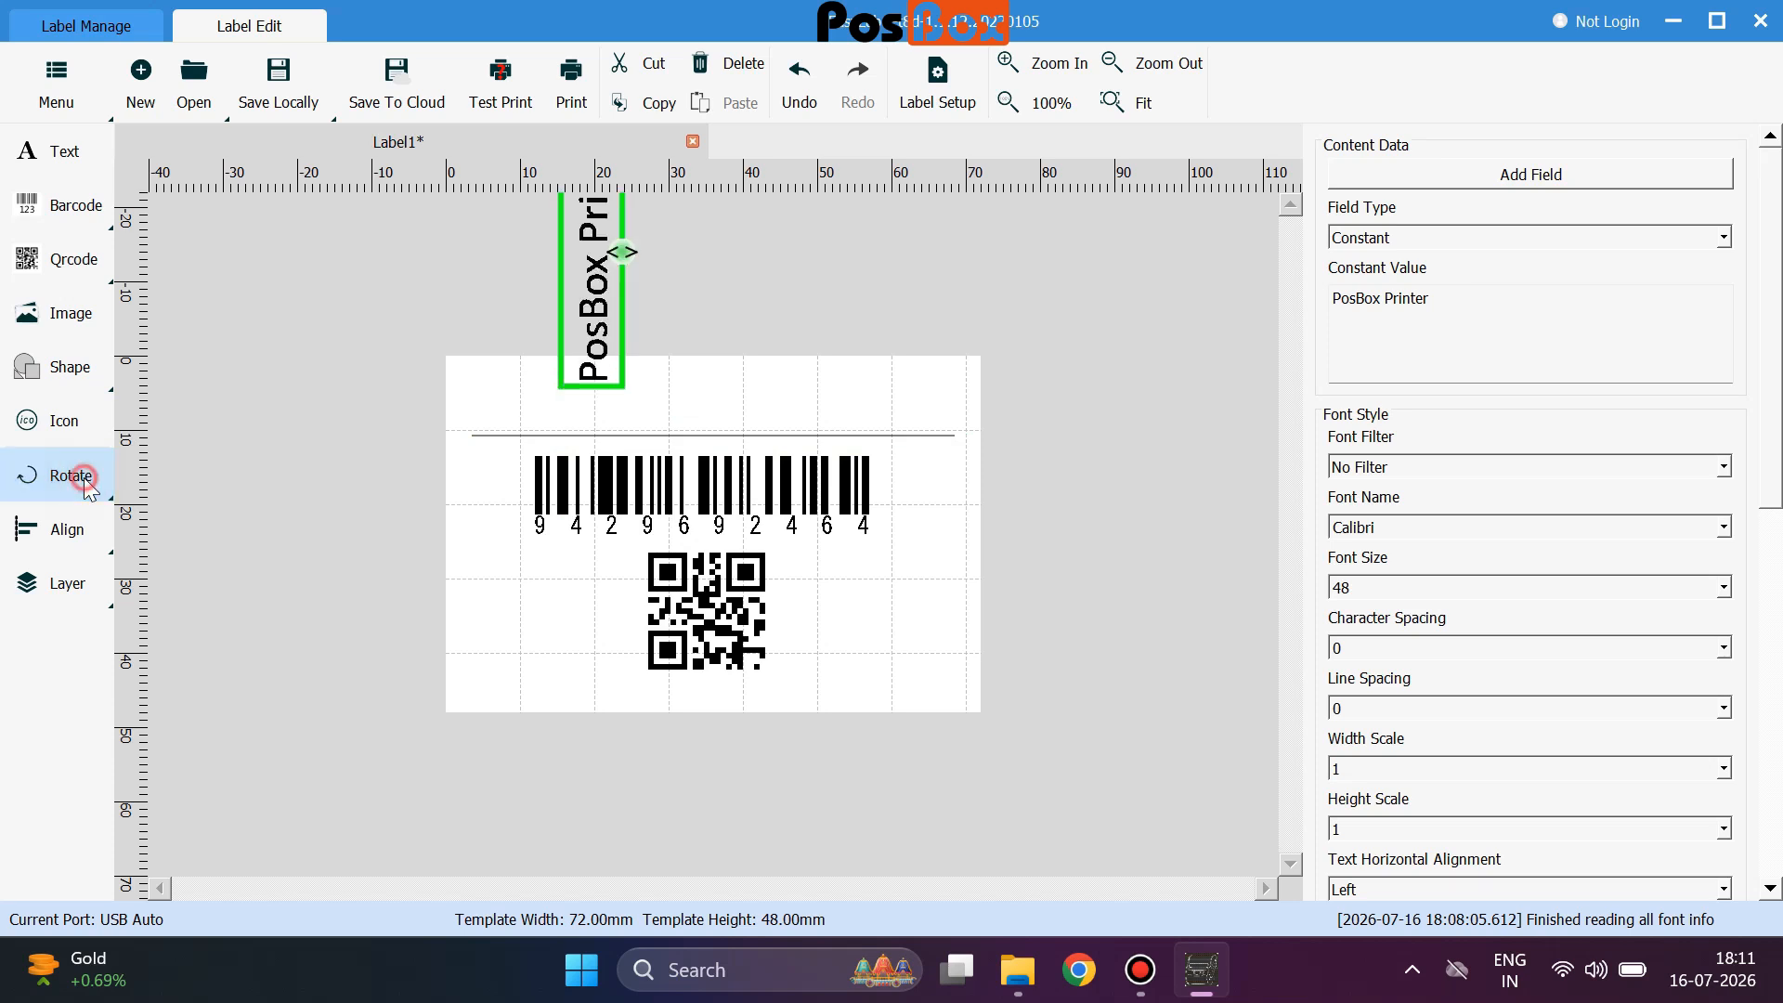
{"action": "left_click", "coordinate": [84, 478]}
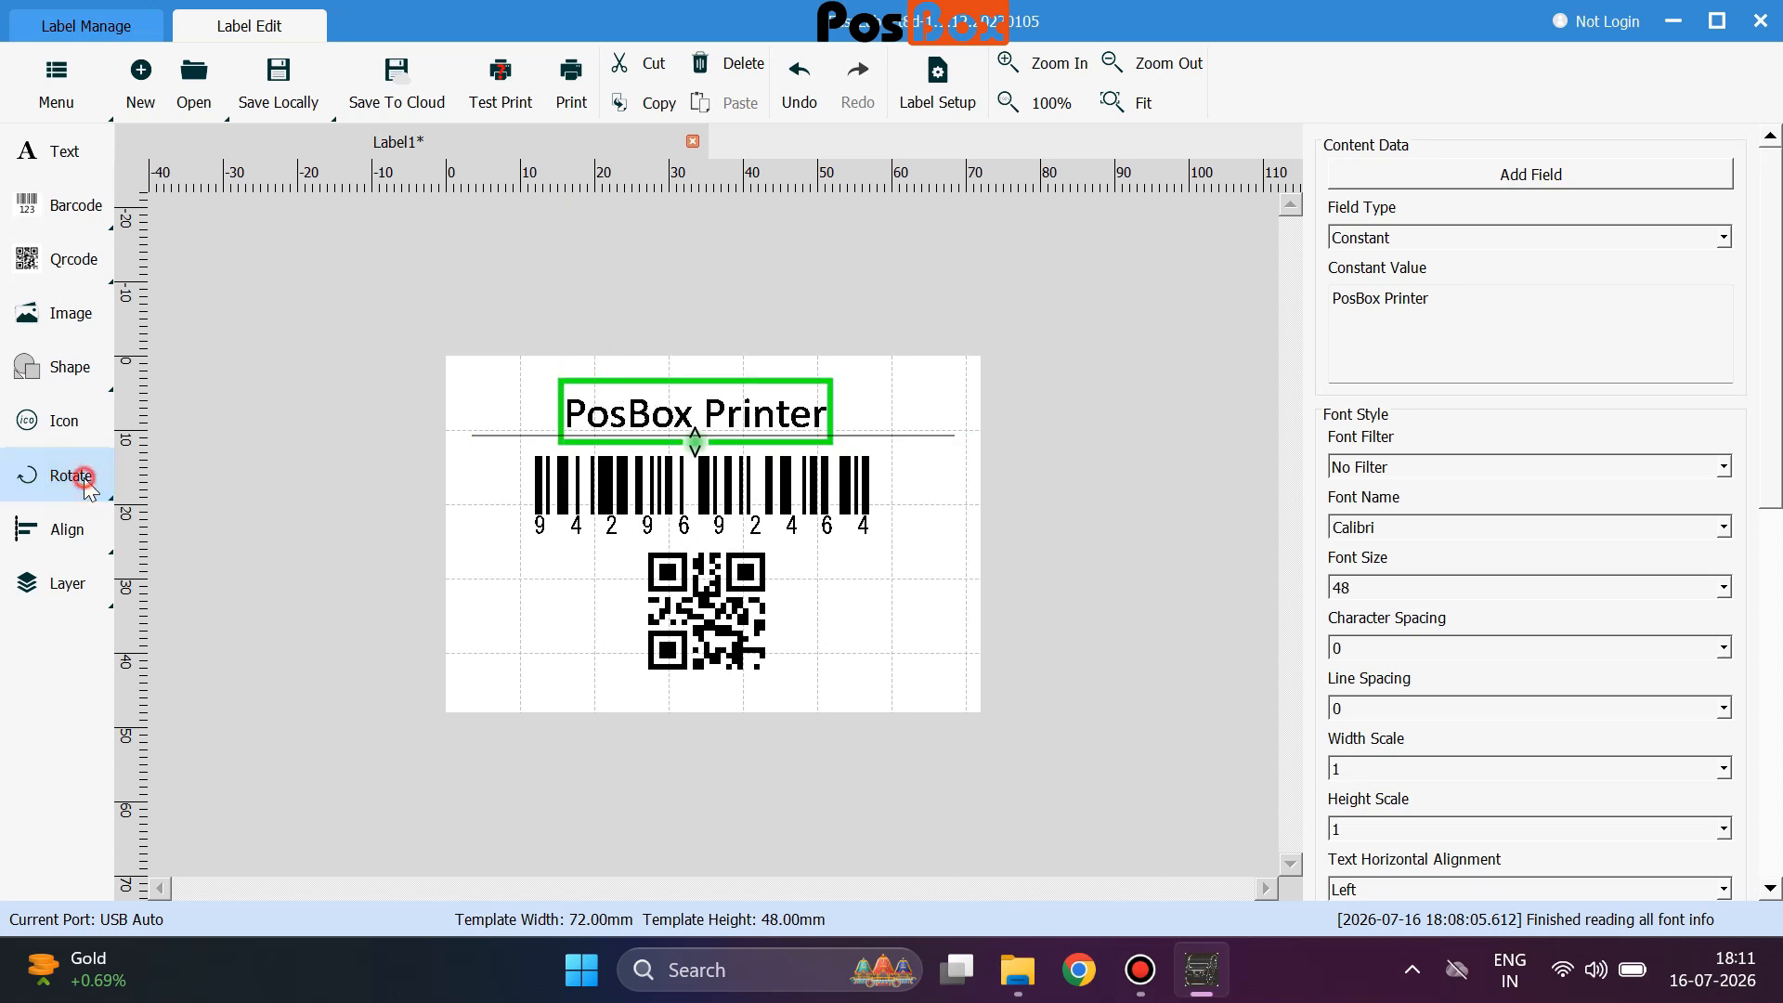
Try left, top and right alignment on the title, then place it at the top centre.
{"action": "left_click", "coordinate": [47, 536]}
{"action": "left_click", "coordinate": [100, 536]}
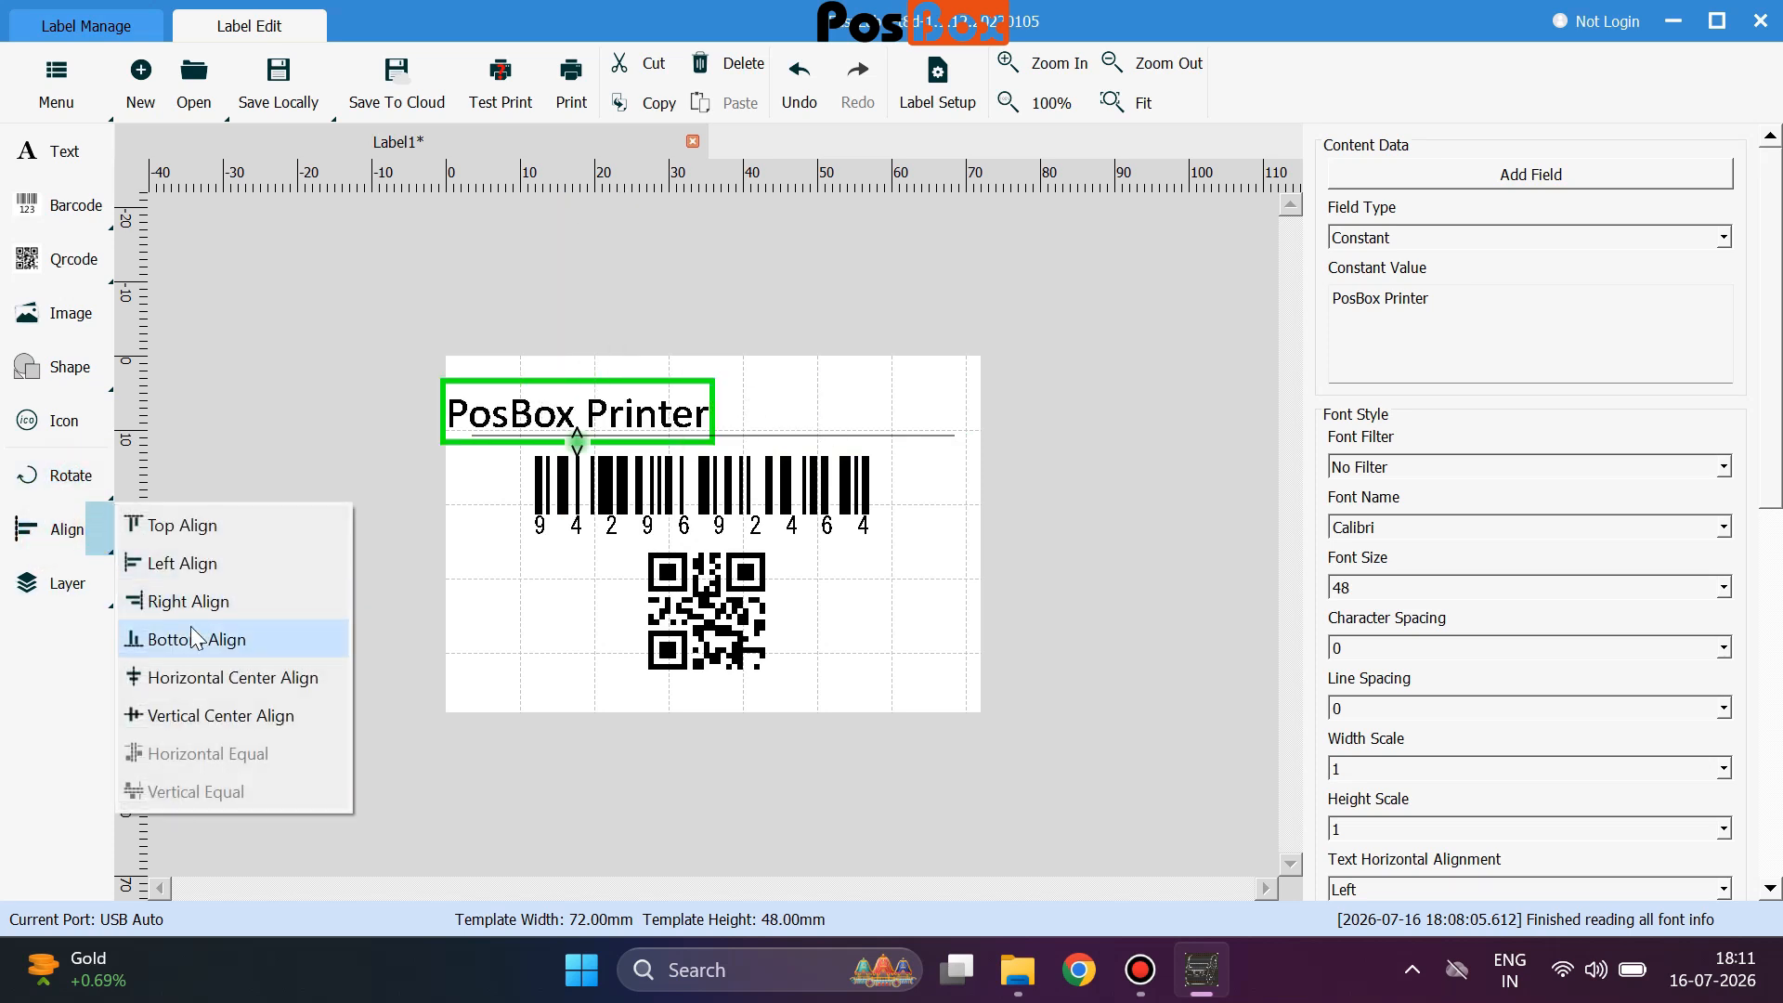
{"action": "left_click", "coordinate": [192, 538]}
{"action": "left_click", "coordinate": [111, 524]}
{"action": "left_click", "coordinate": [199, 590]}
{"action": "left_click_drag", "start_coordinate": [909, 390], "coordinate": [754, 397]}
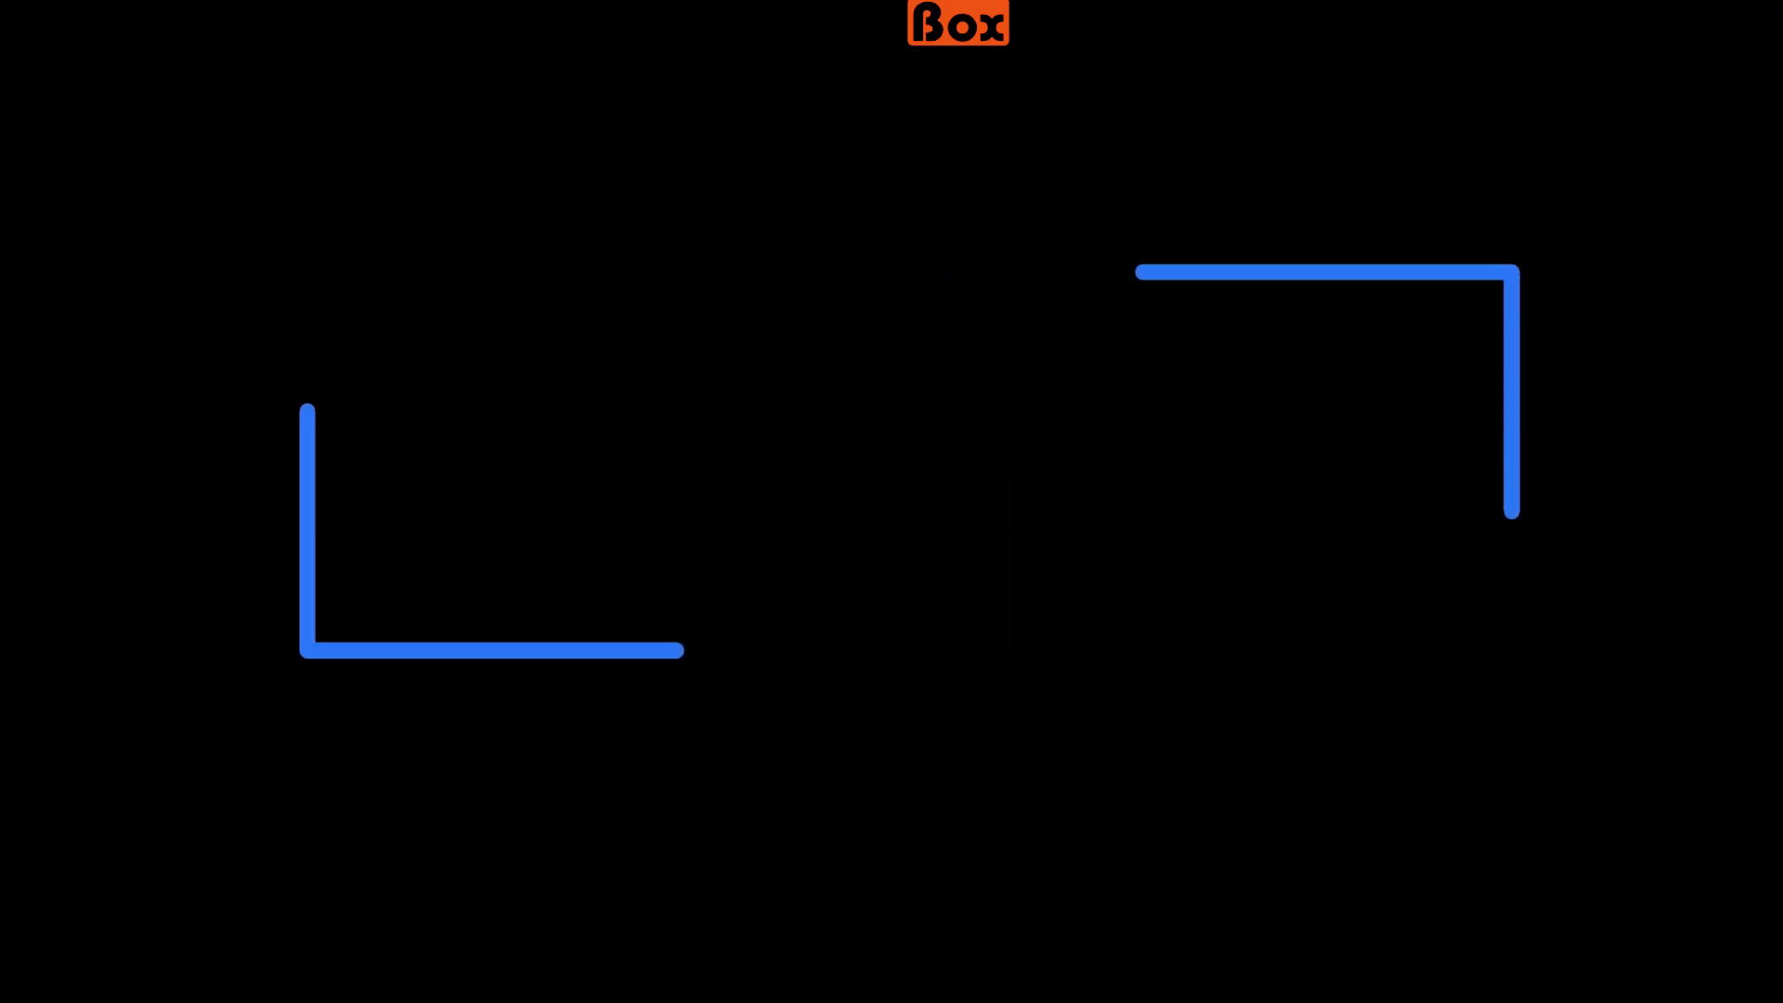
In Port Setup, look at the USB printers, then try a serial connection on COM4.
{"action": "left_click", "coordinate": [56, 84]}
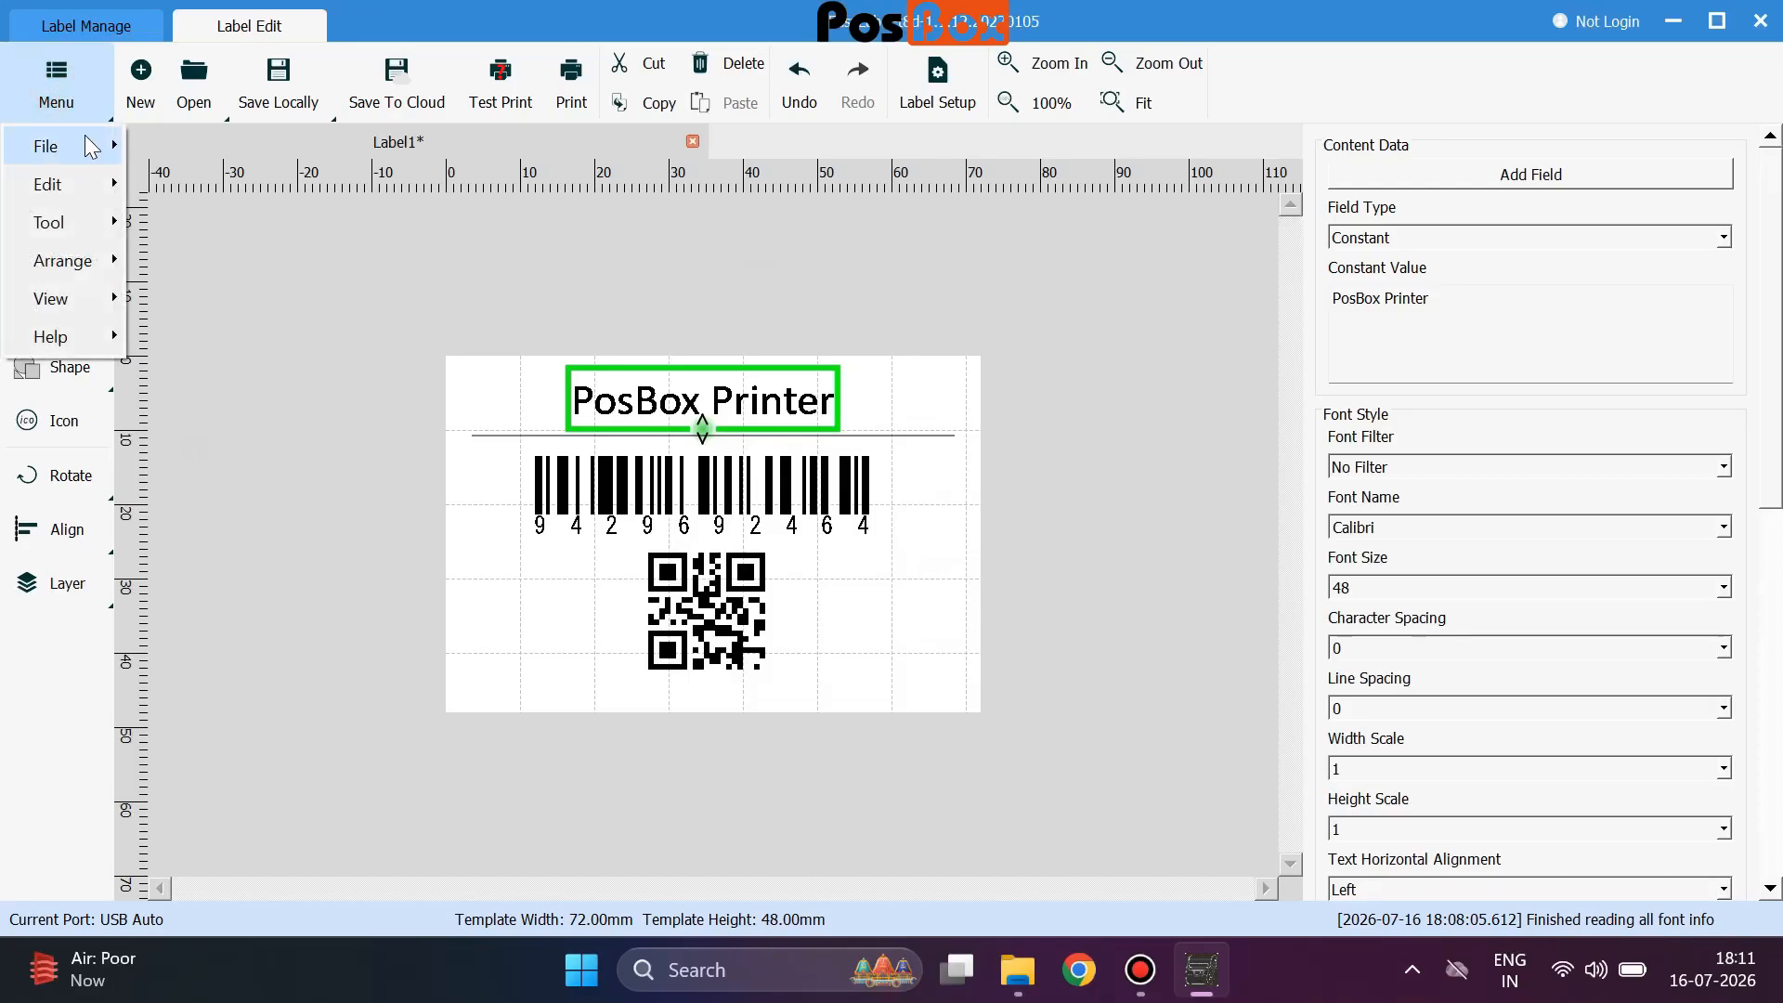
{"action": "mouse_move", "coordinate": [91, 146]}
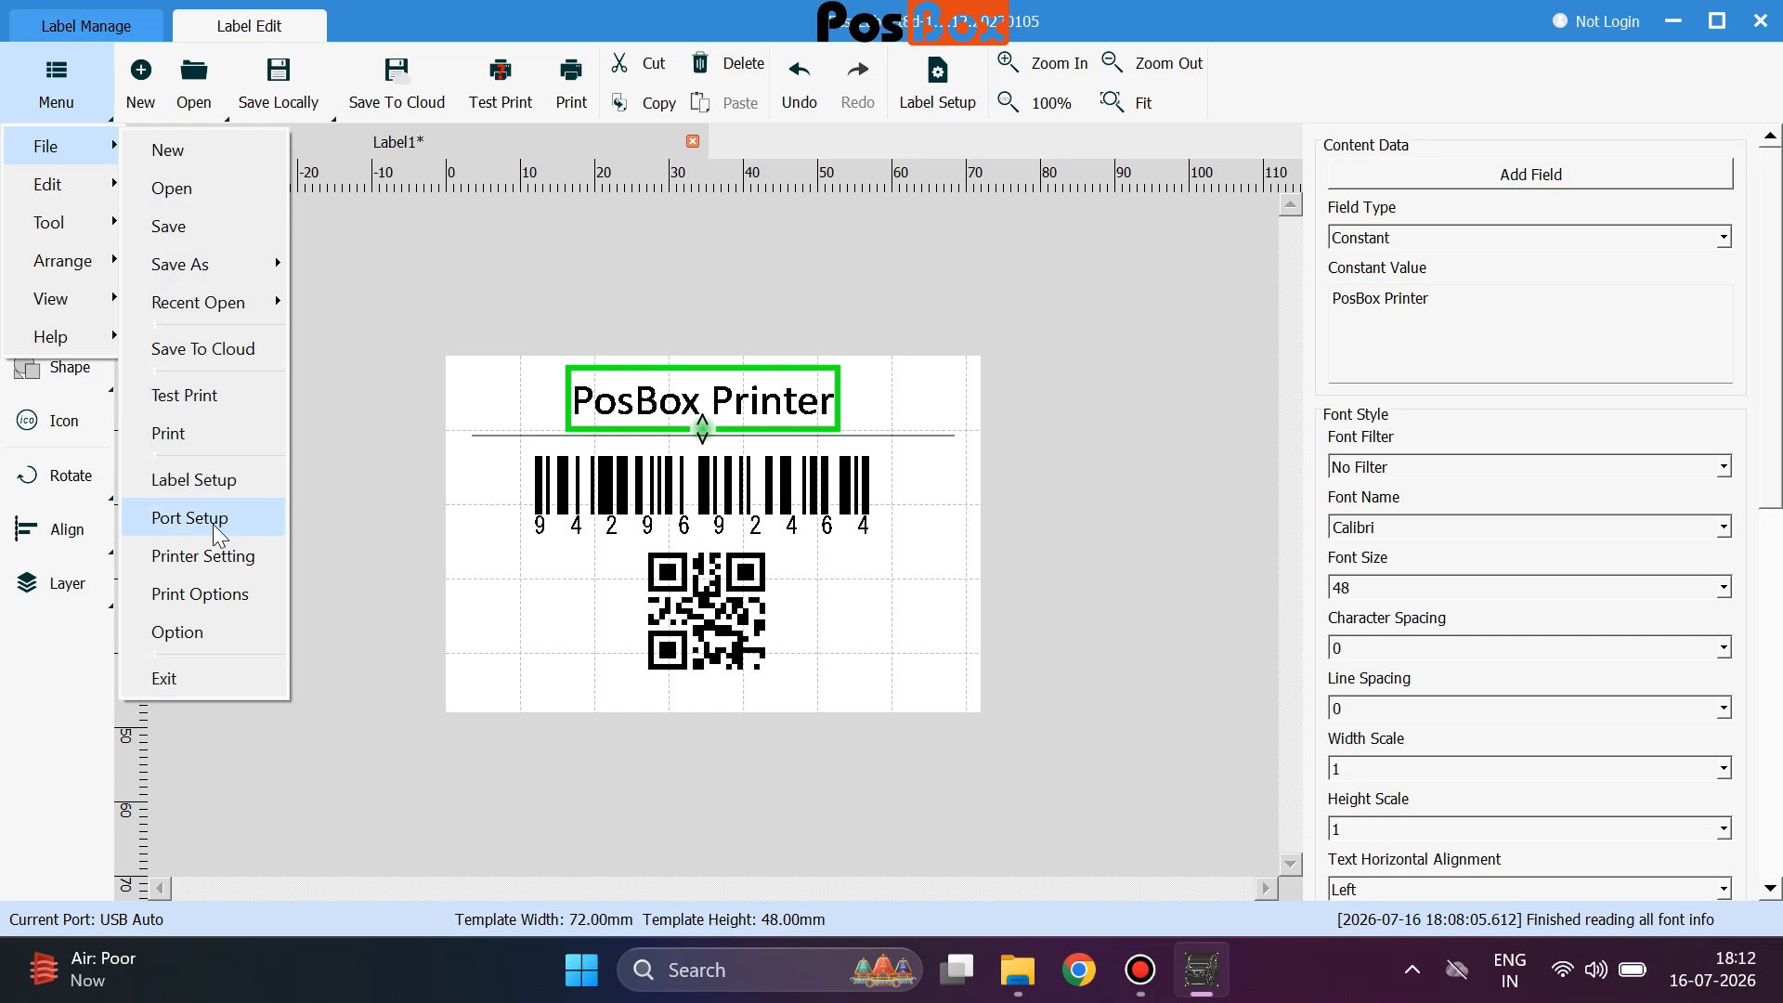
{"action": "left_click", "coordinate": [214, 516]}
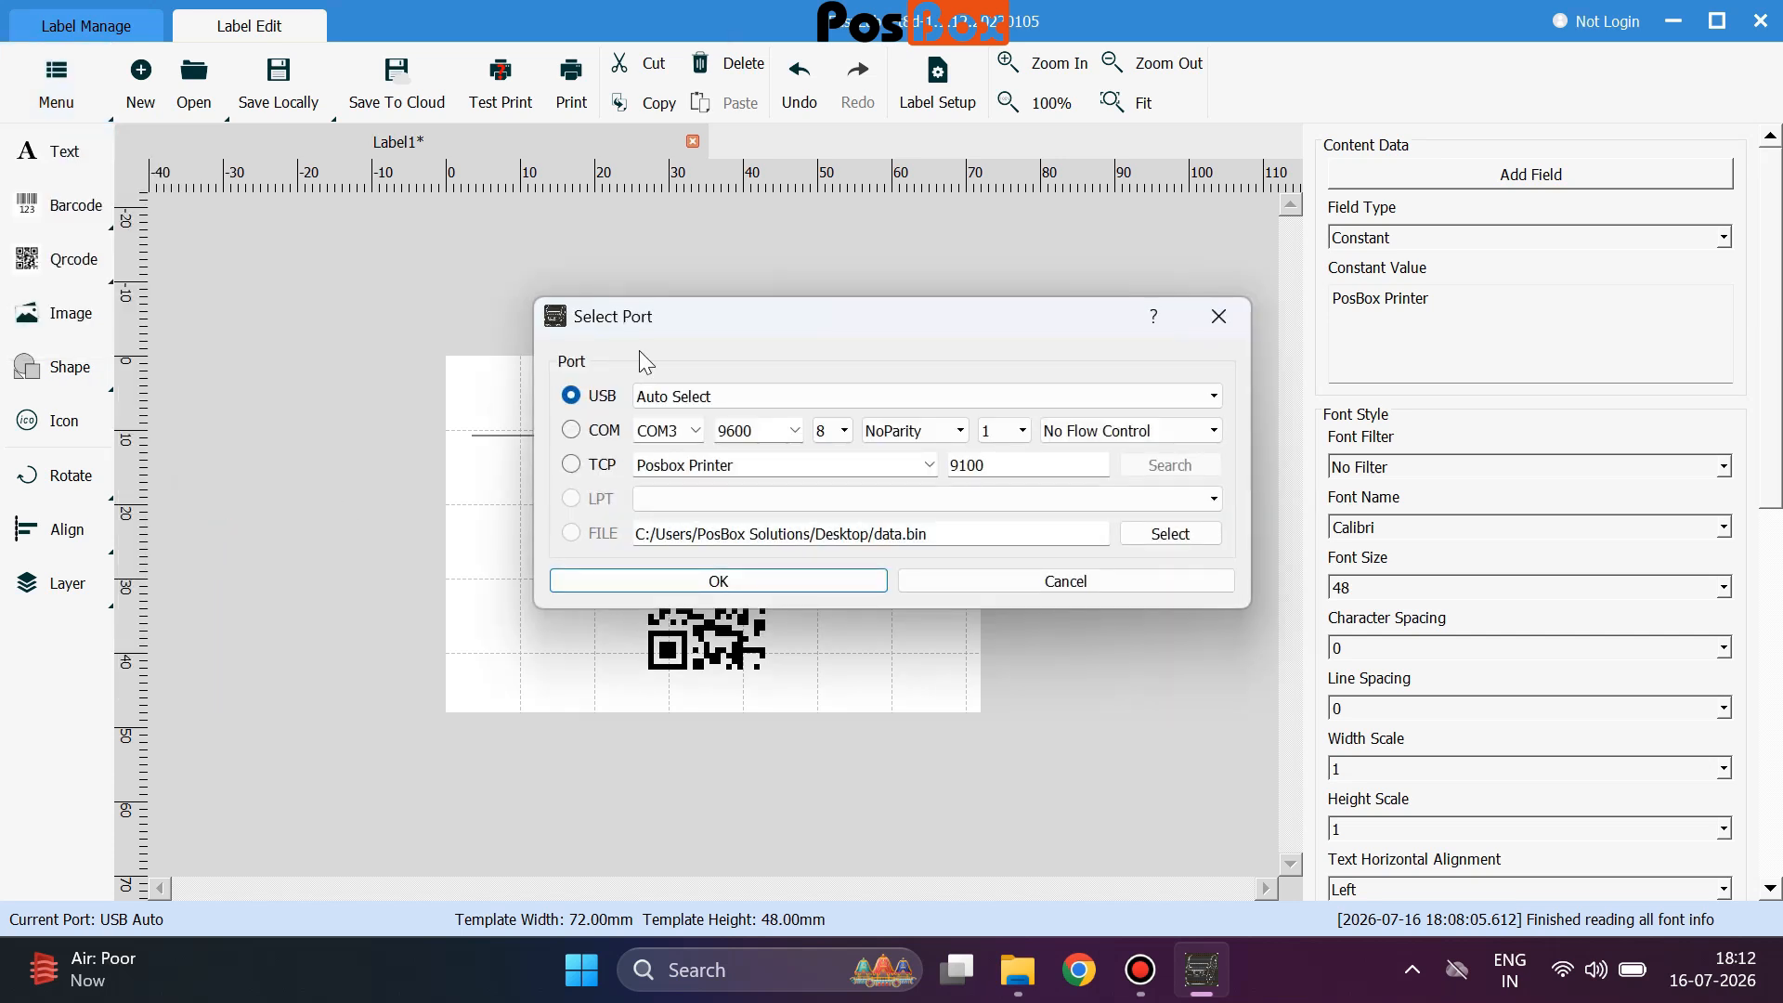
{"action": "left_click", "coordinate": [698, 398]}
{"action": "left_click", "coordinate": [697, 399]}
{"action": "left_click", "coordinate": [620, 432]}
{"action": "left_click", "coordinate": [692, 430]}
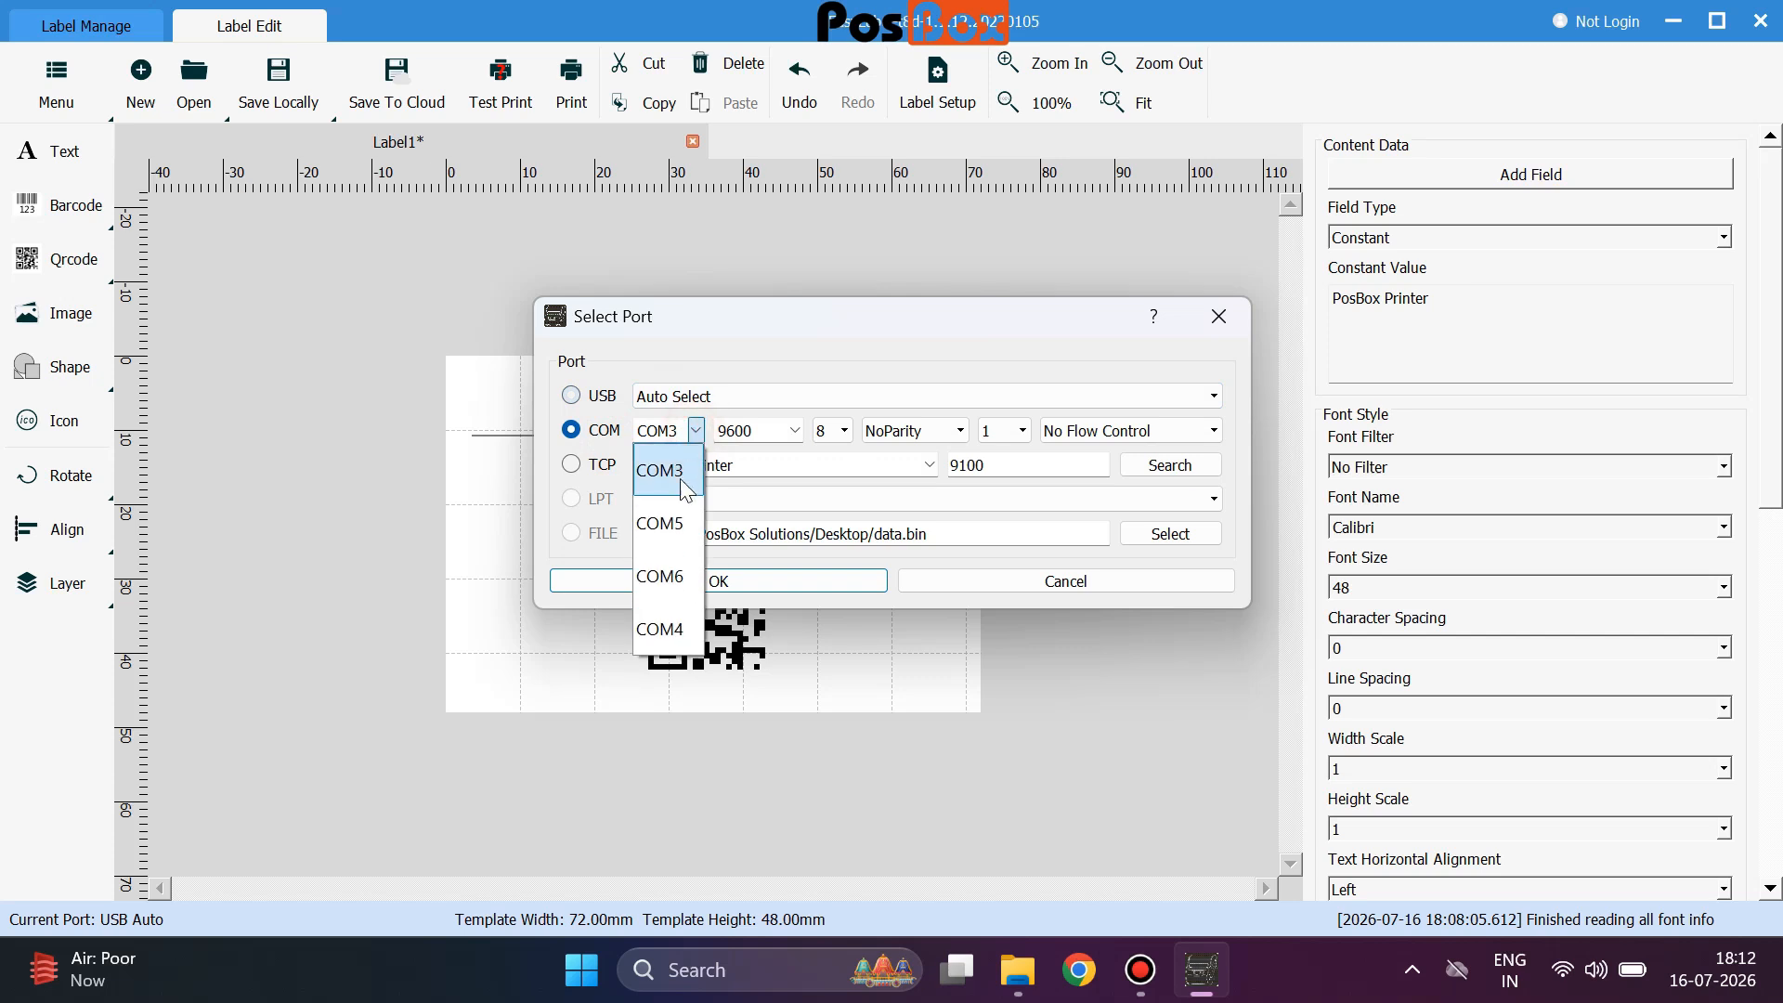
{"action": "left_click", "coordinate": [685, 640]}
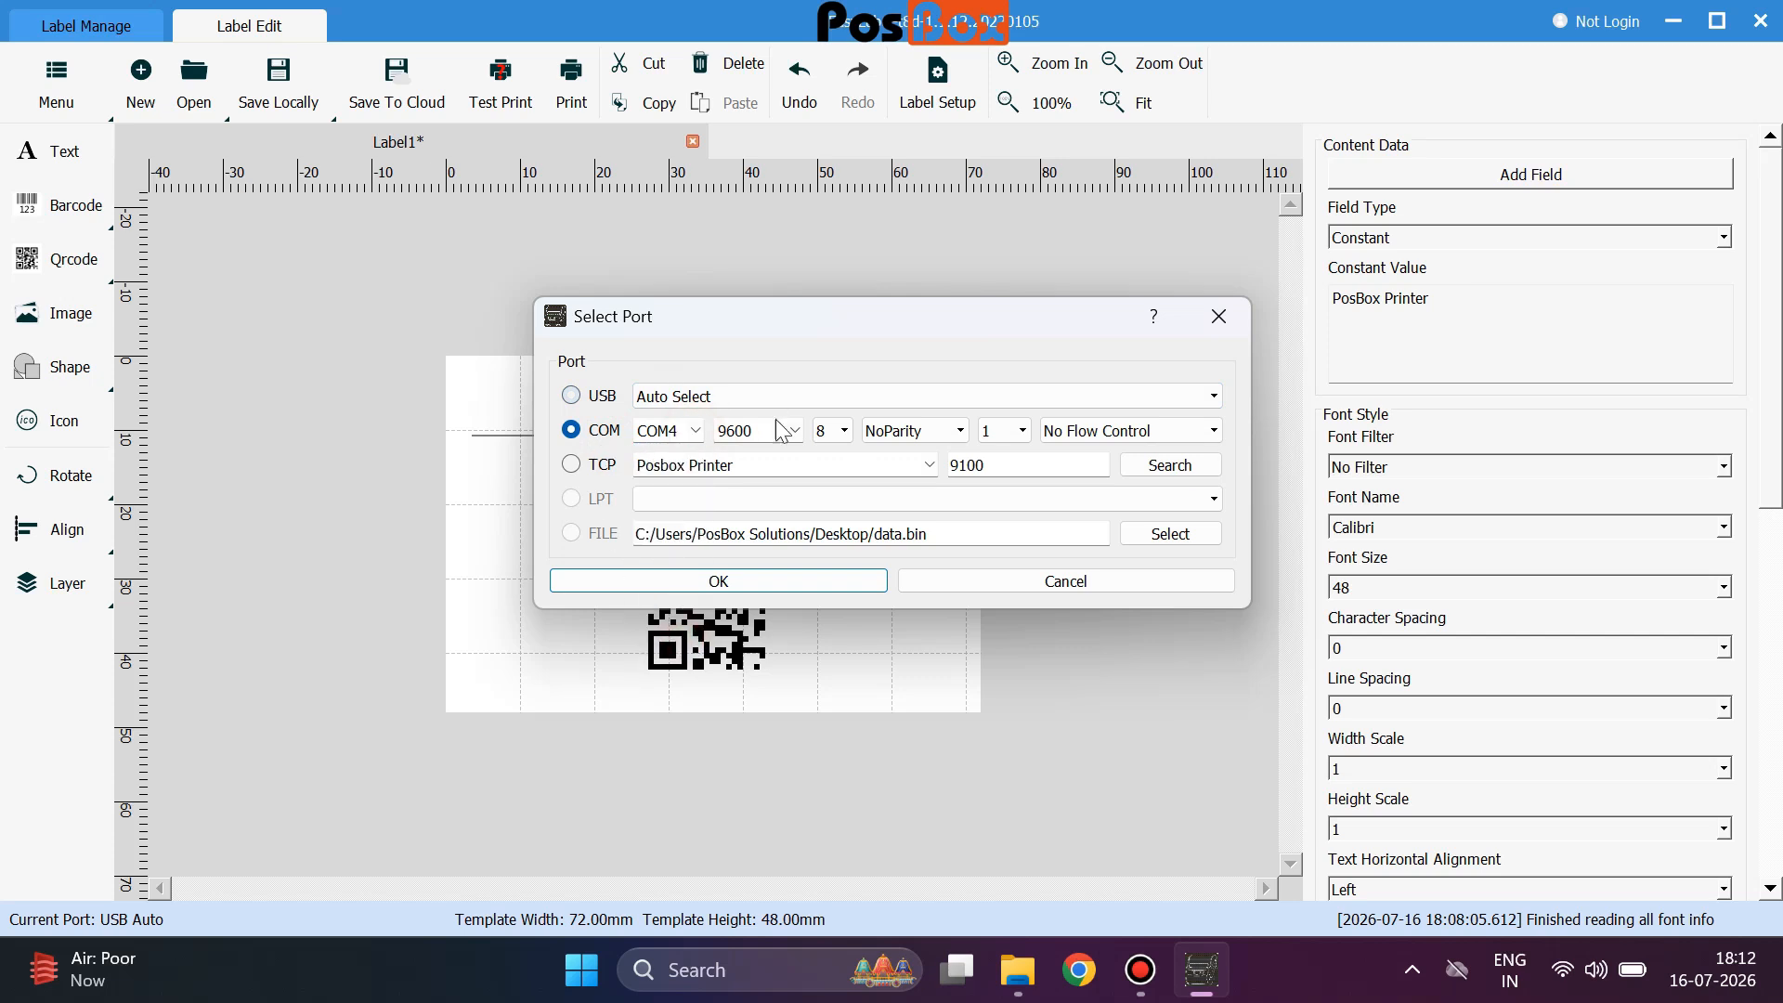
Switch to a TCP connection using Posbox Printer on port 9100 and confirm.
{"action": "left_click", "coordinate": [572, 466]}
{"action": "left_click", "coordinate": [929, 464]}
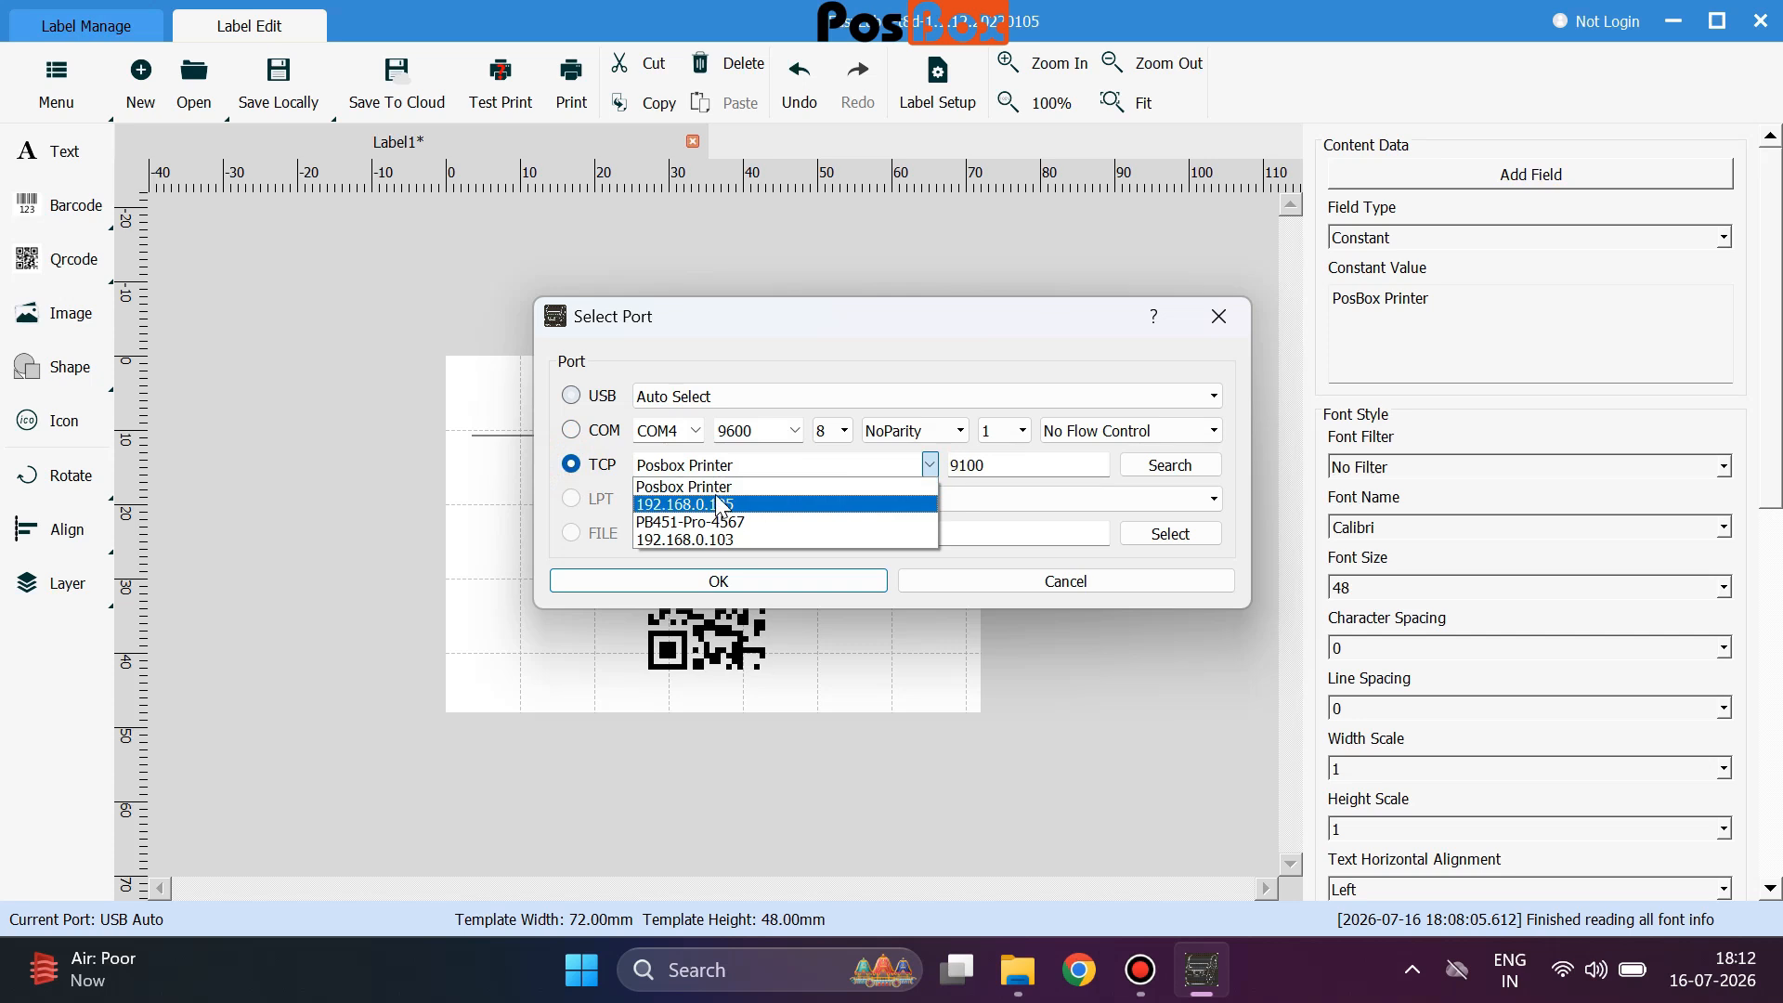
{"action": "left_click", "coordinate": [720, 504]}
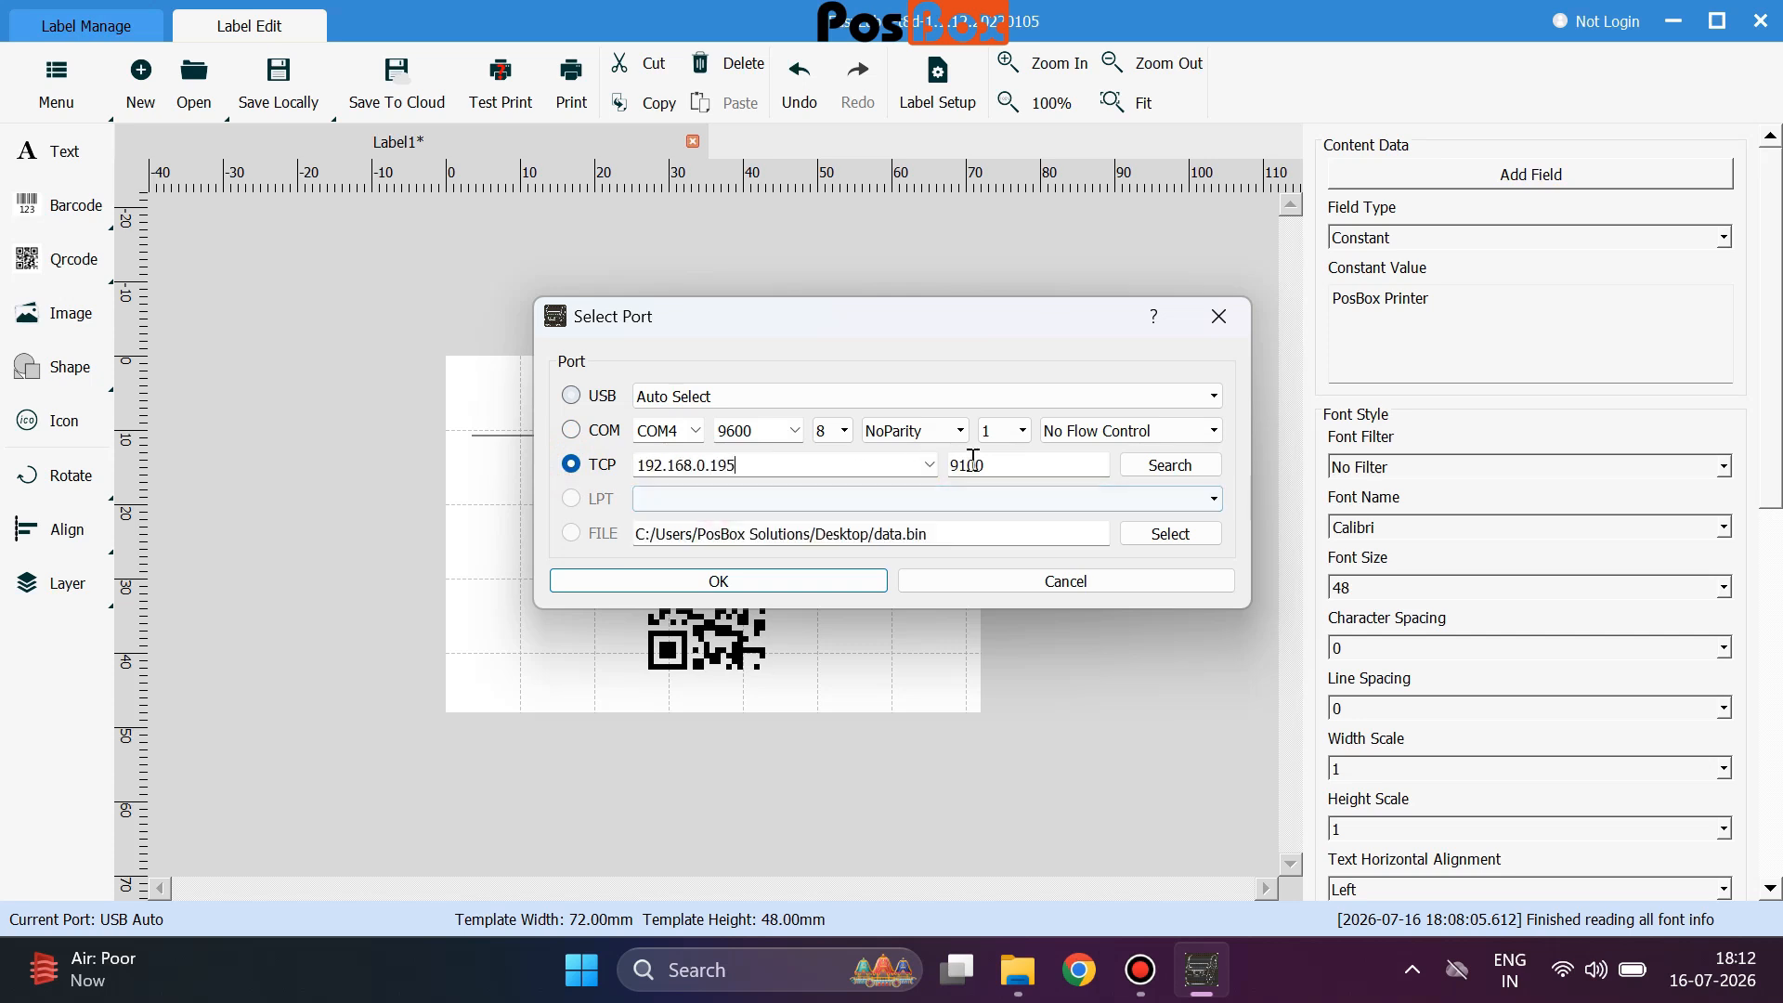
{"action": "left_click", "coordinate": [929, 464]}
{"action": "left_click", "coordinate": [733, 484]}
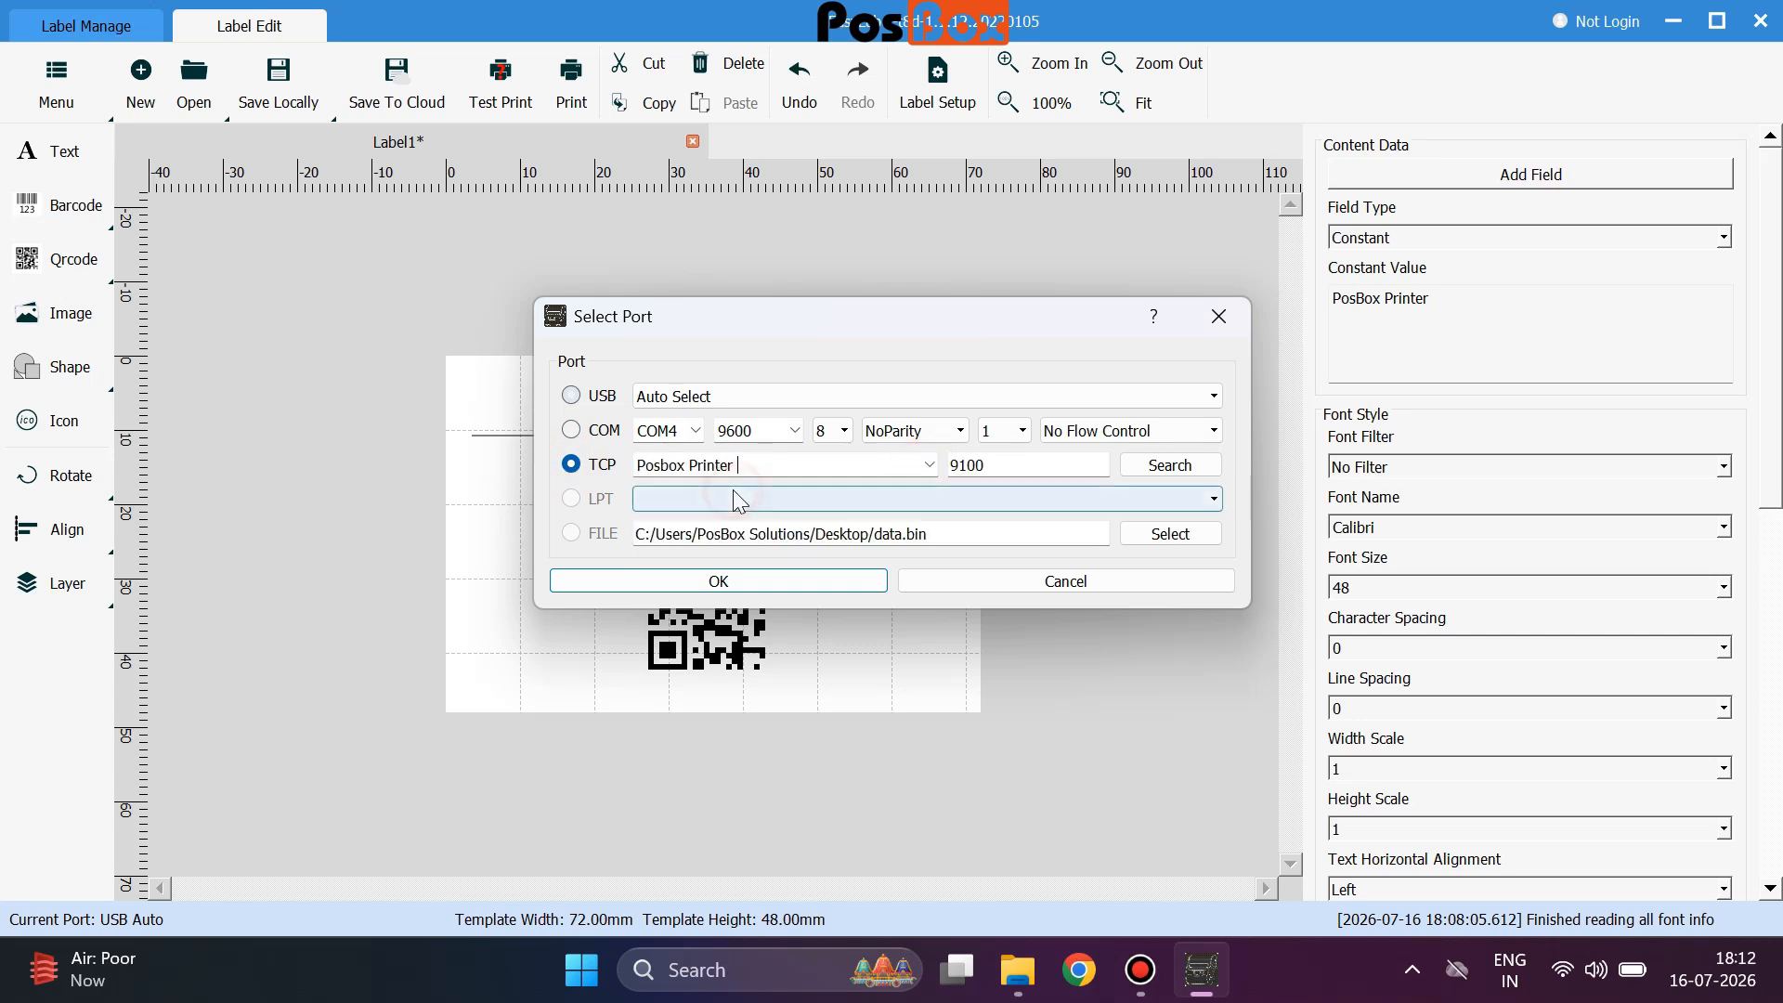
{"action": "left_click", "coordinate": [816, 582]}
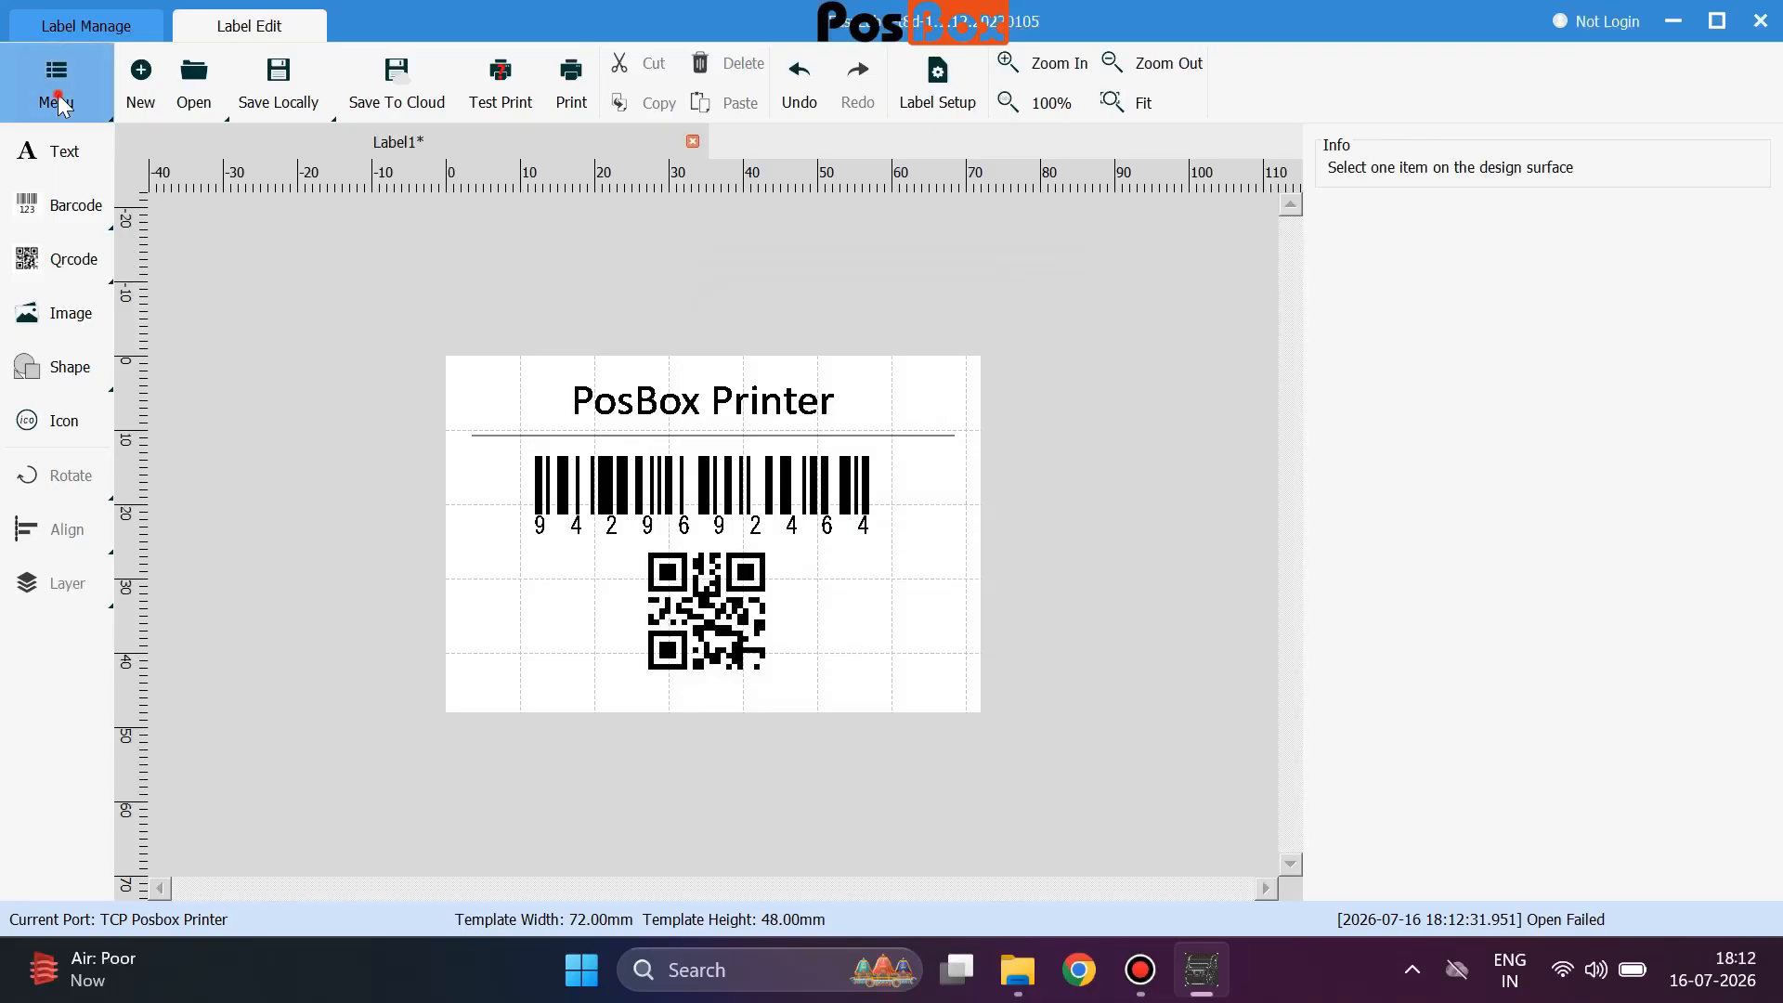
In Print Options, set Middle Page and Last Page Cut Paper to Half Cut.
{"action": "left_click", "coordinate": [56, 83]}
{"action": "mouse_move", "coordinate": [92, 146]}
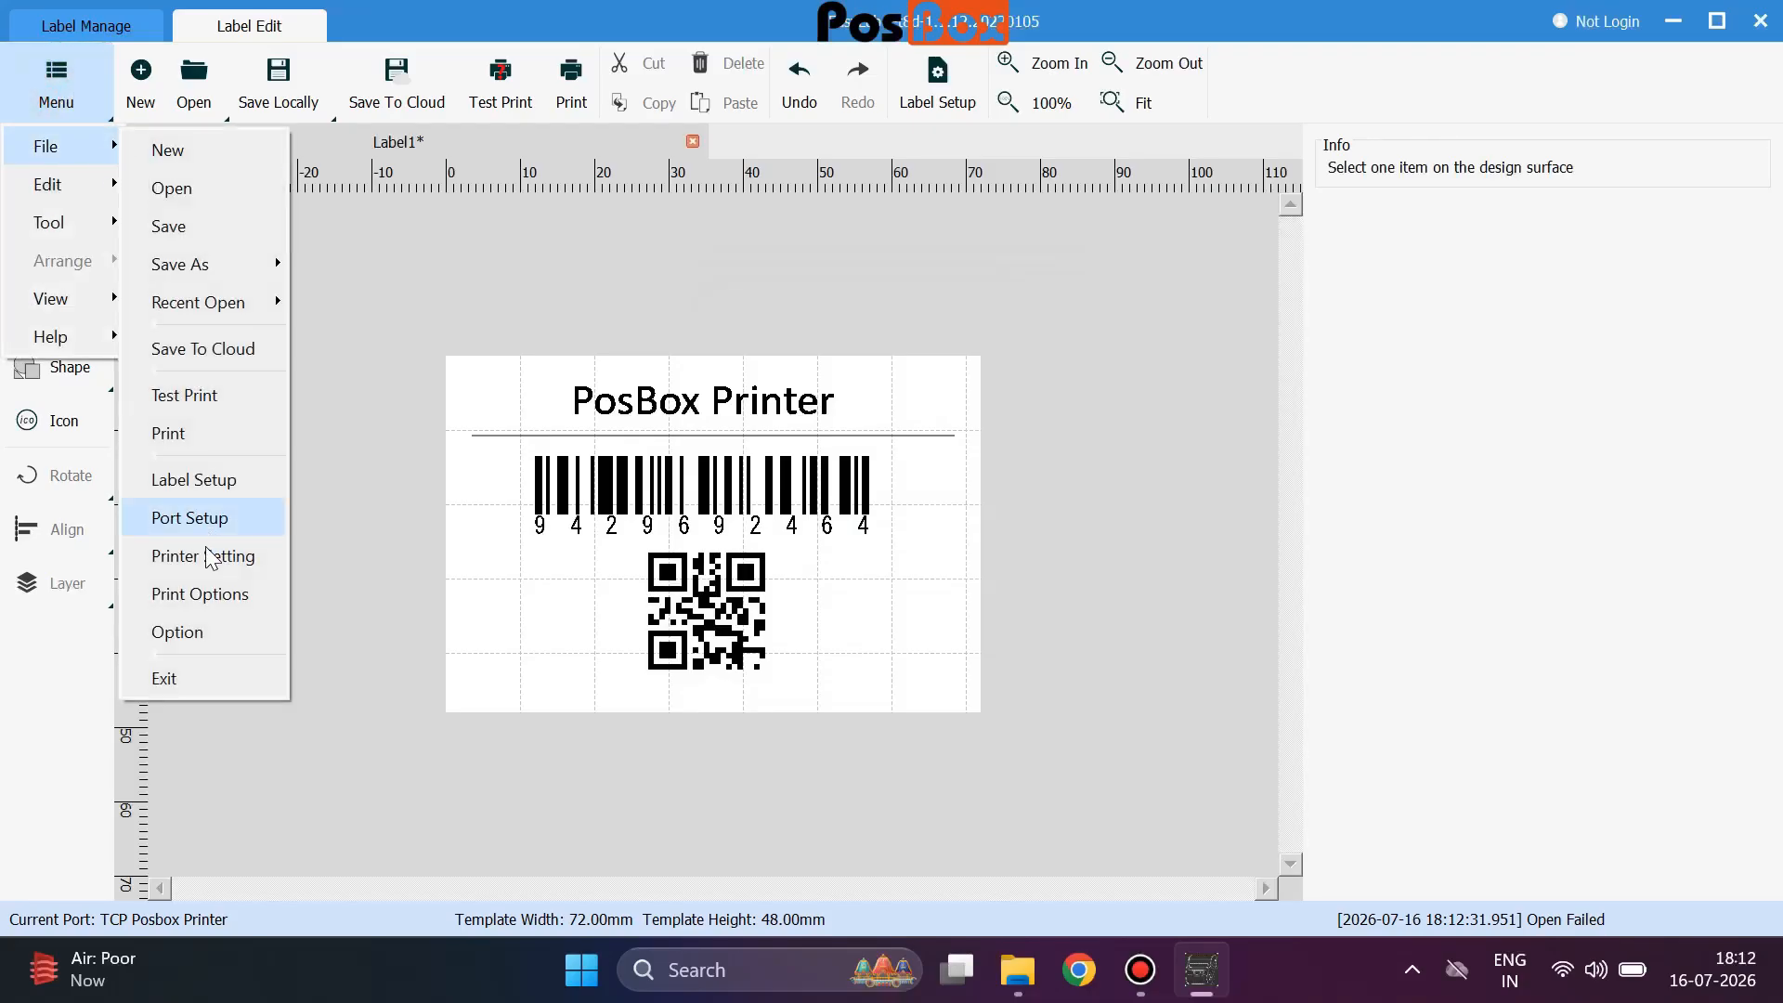
{"action": "left_click", "coordinate": [192, 589]}
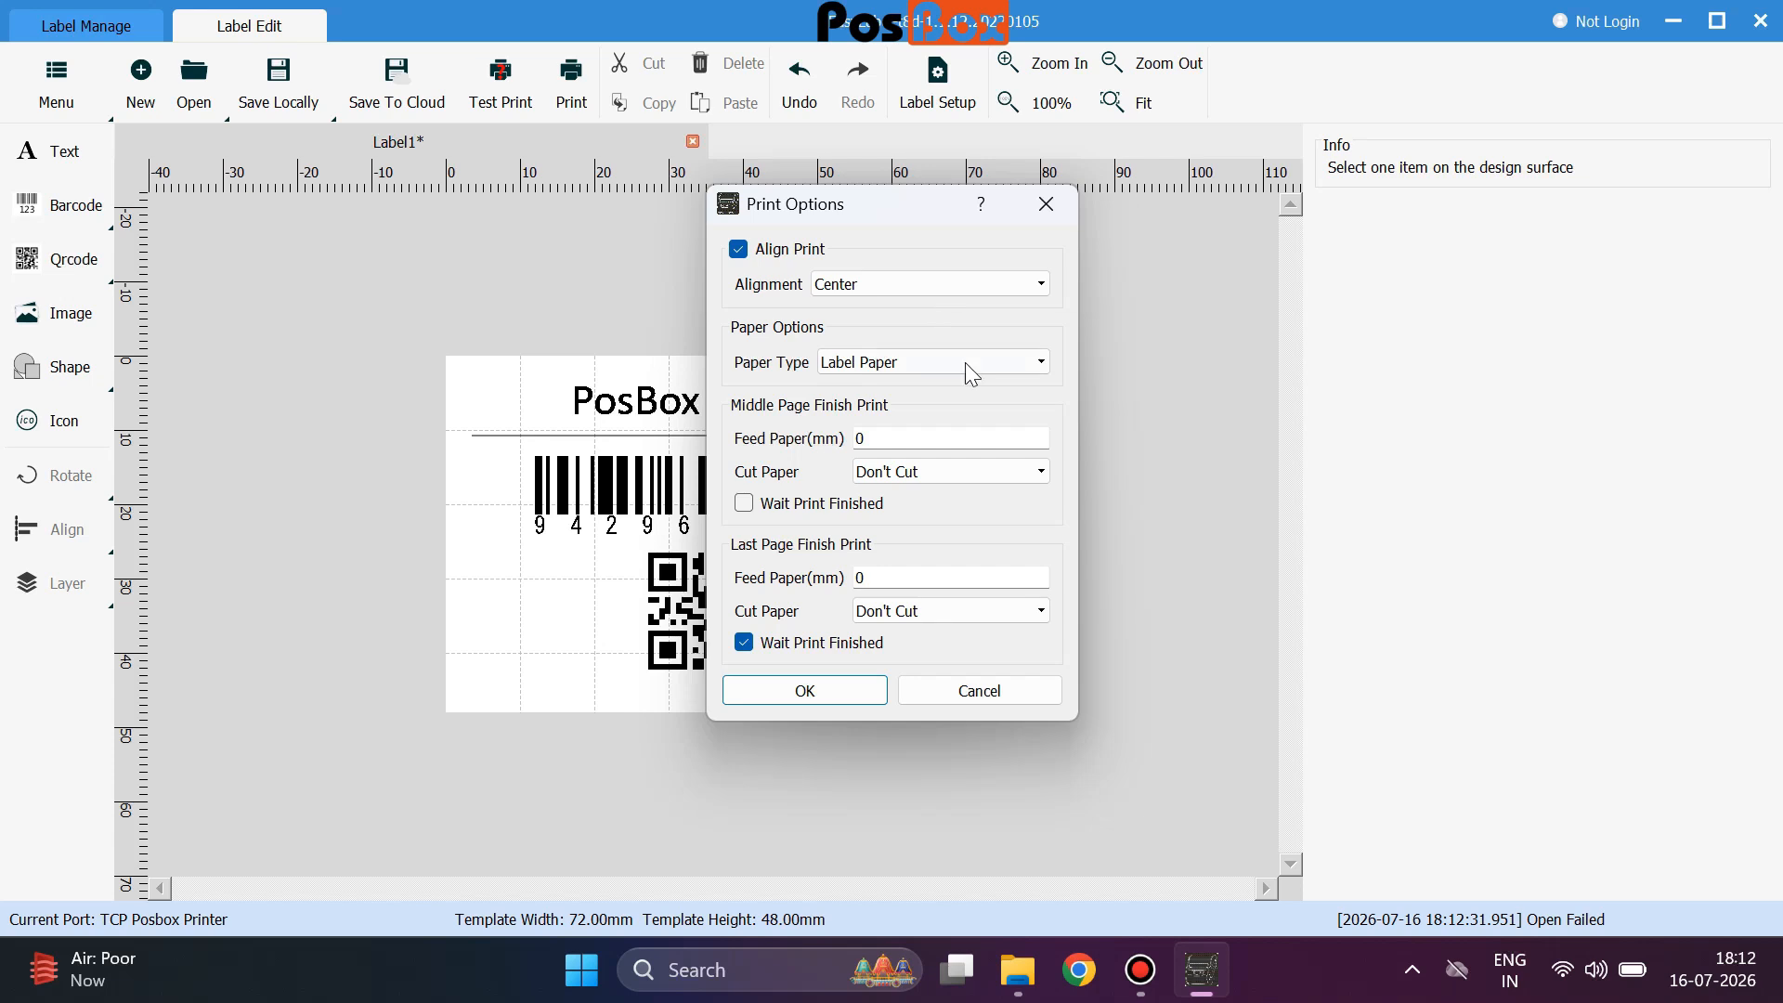
{"action": "left_click", "coordinate": [947, 619]}
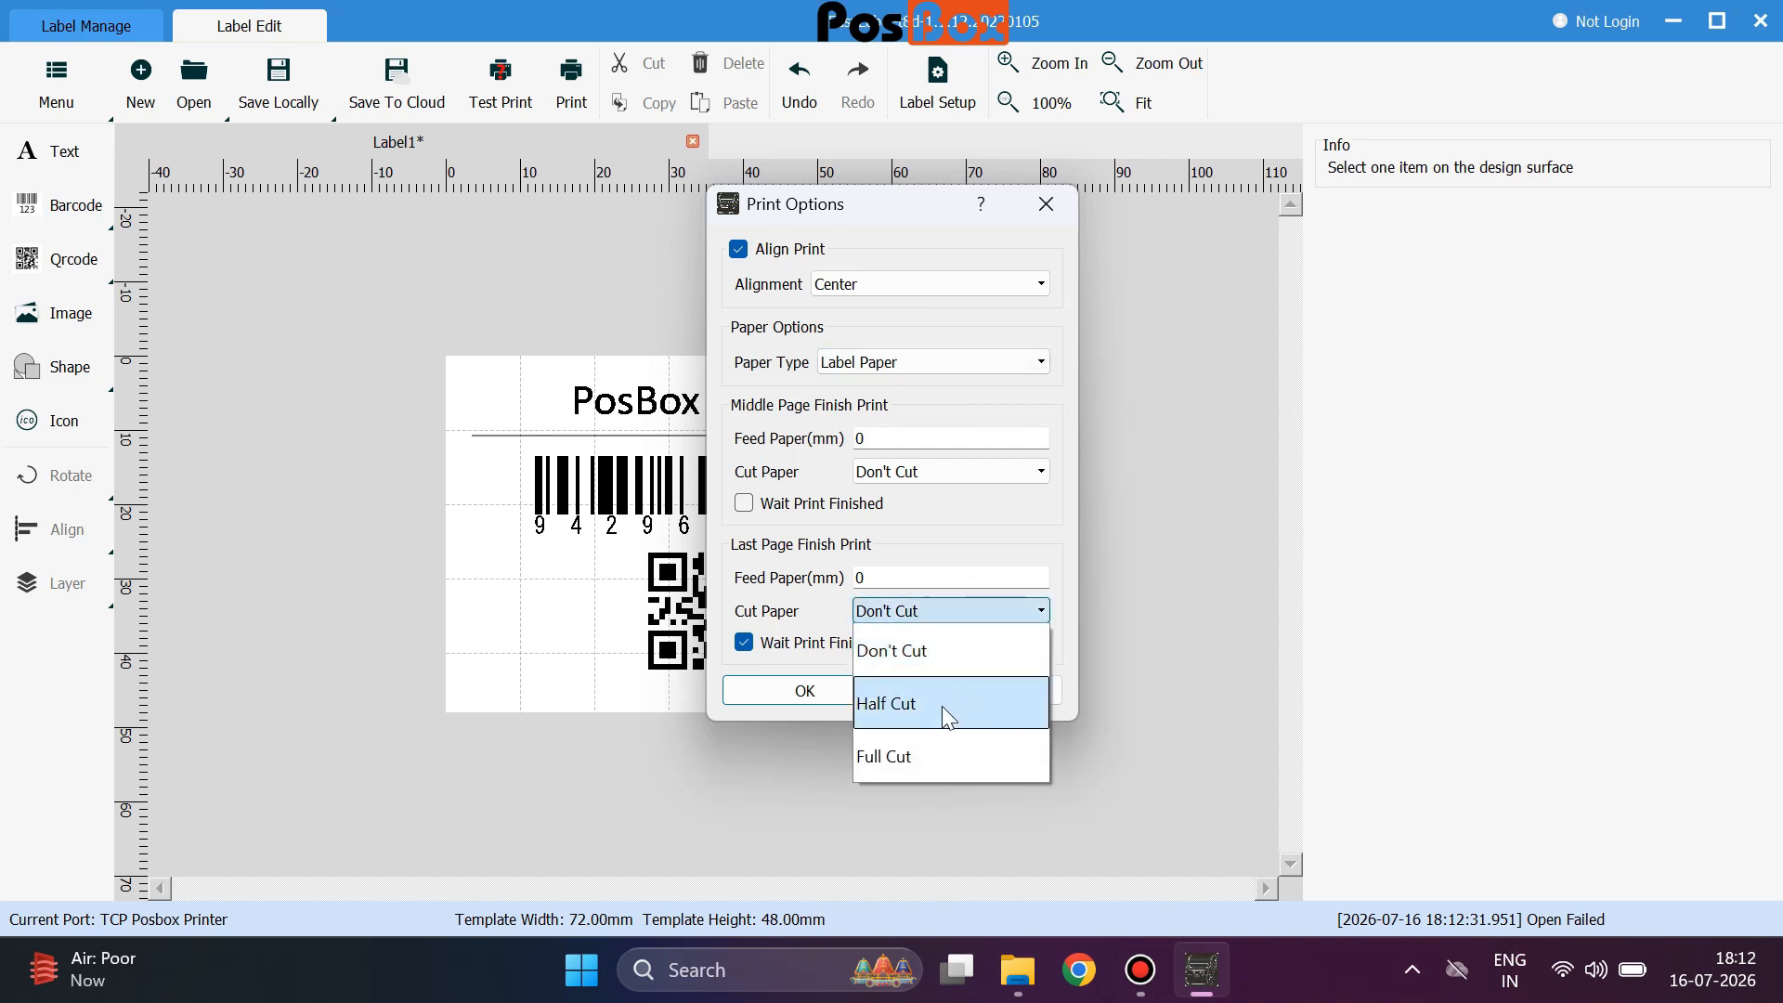
{"action": "left_click", "coordinate": [942, 704]}
{"action": "left_click", "coordinate": [943, 618]}
{"action": "left_click", "coordinate": [923, 647]}
{"action": "left_click", "coordinate": [905, 469]}
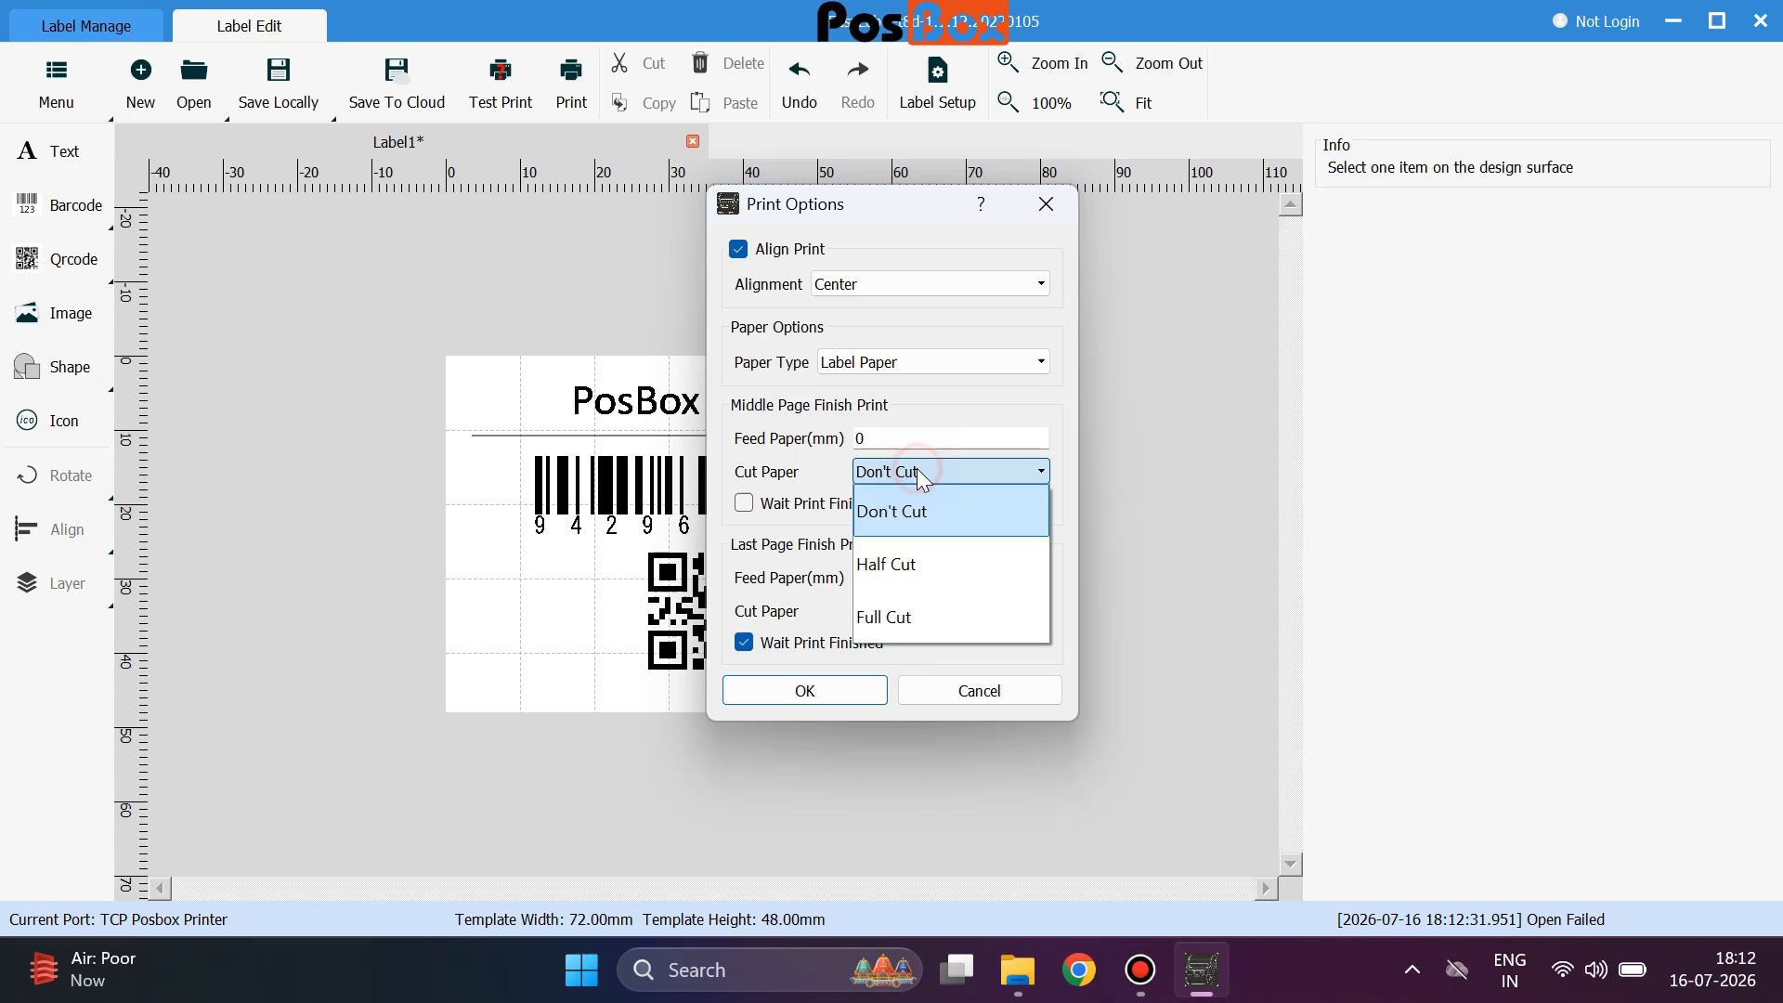
{"action": "left_click", "coordinate": [925, 564]}
{"action": "left_click", "coordinate": [924, 609]}
{"action": "left_click", "coordinate": [925, 696]}
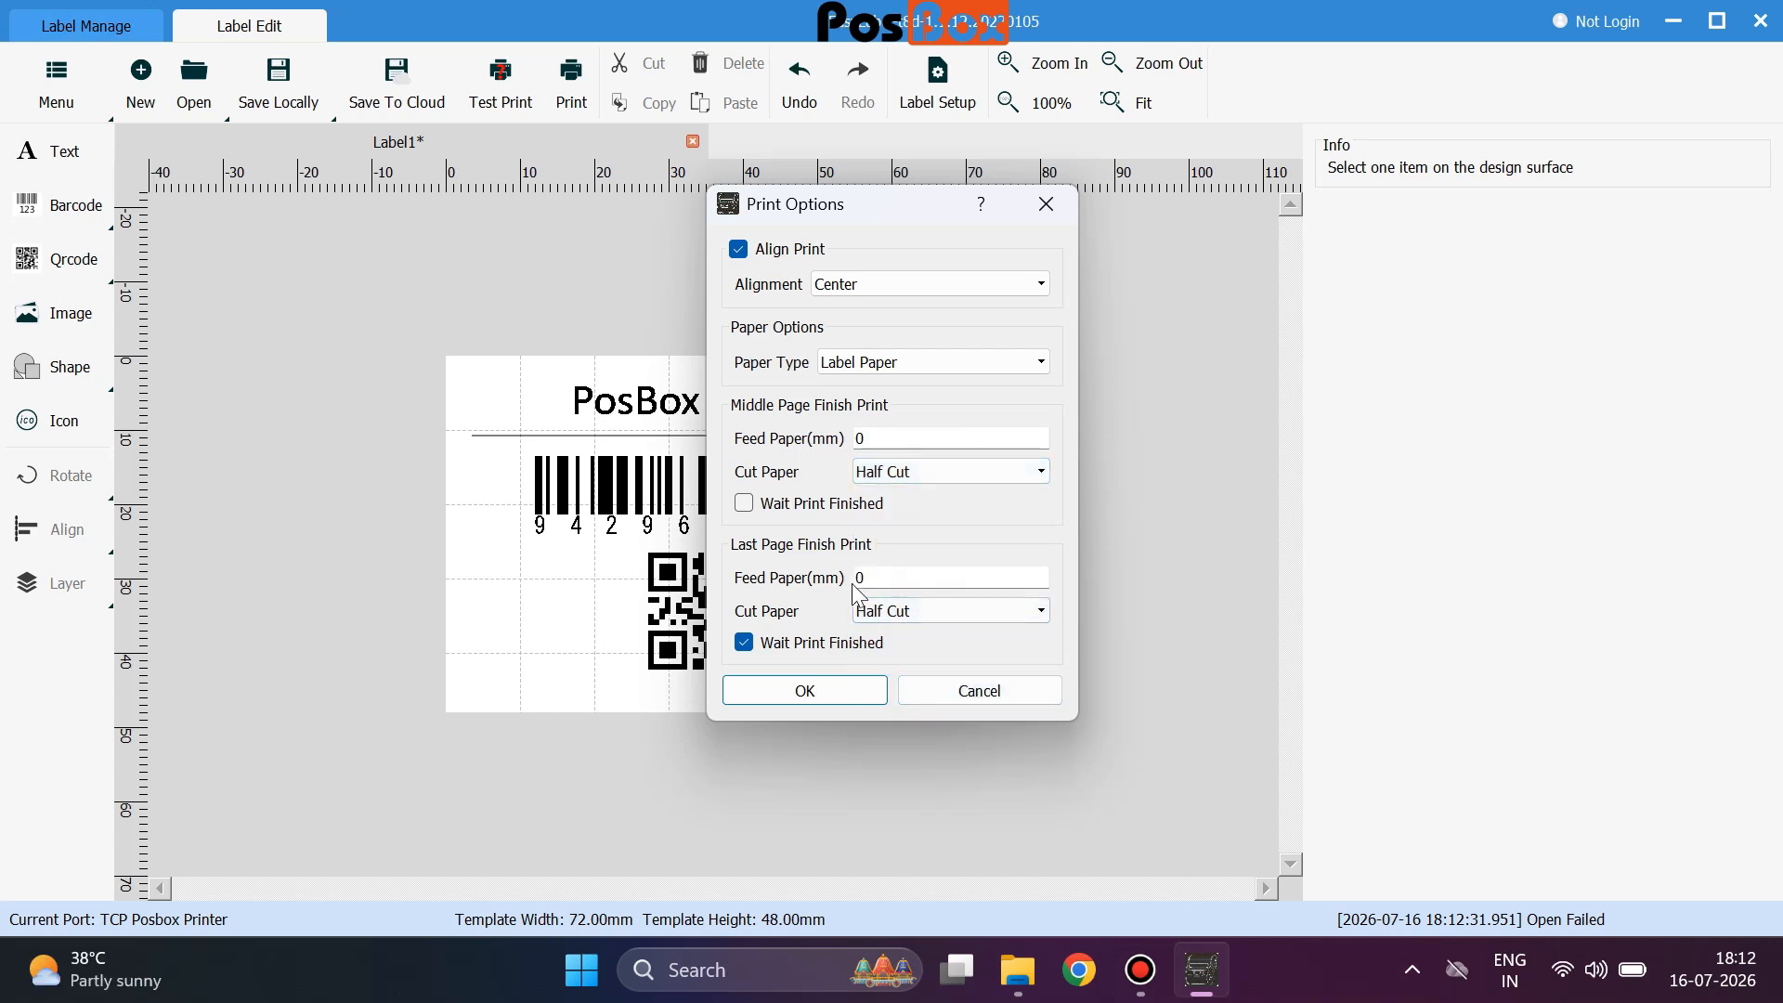
{"action": "left_click", "coordinate": [806, 694]}
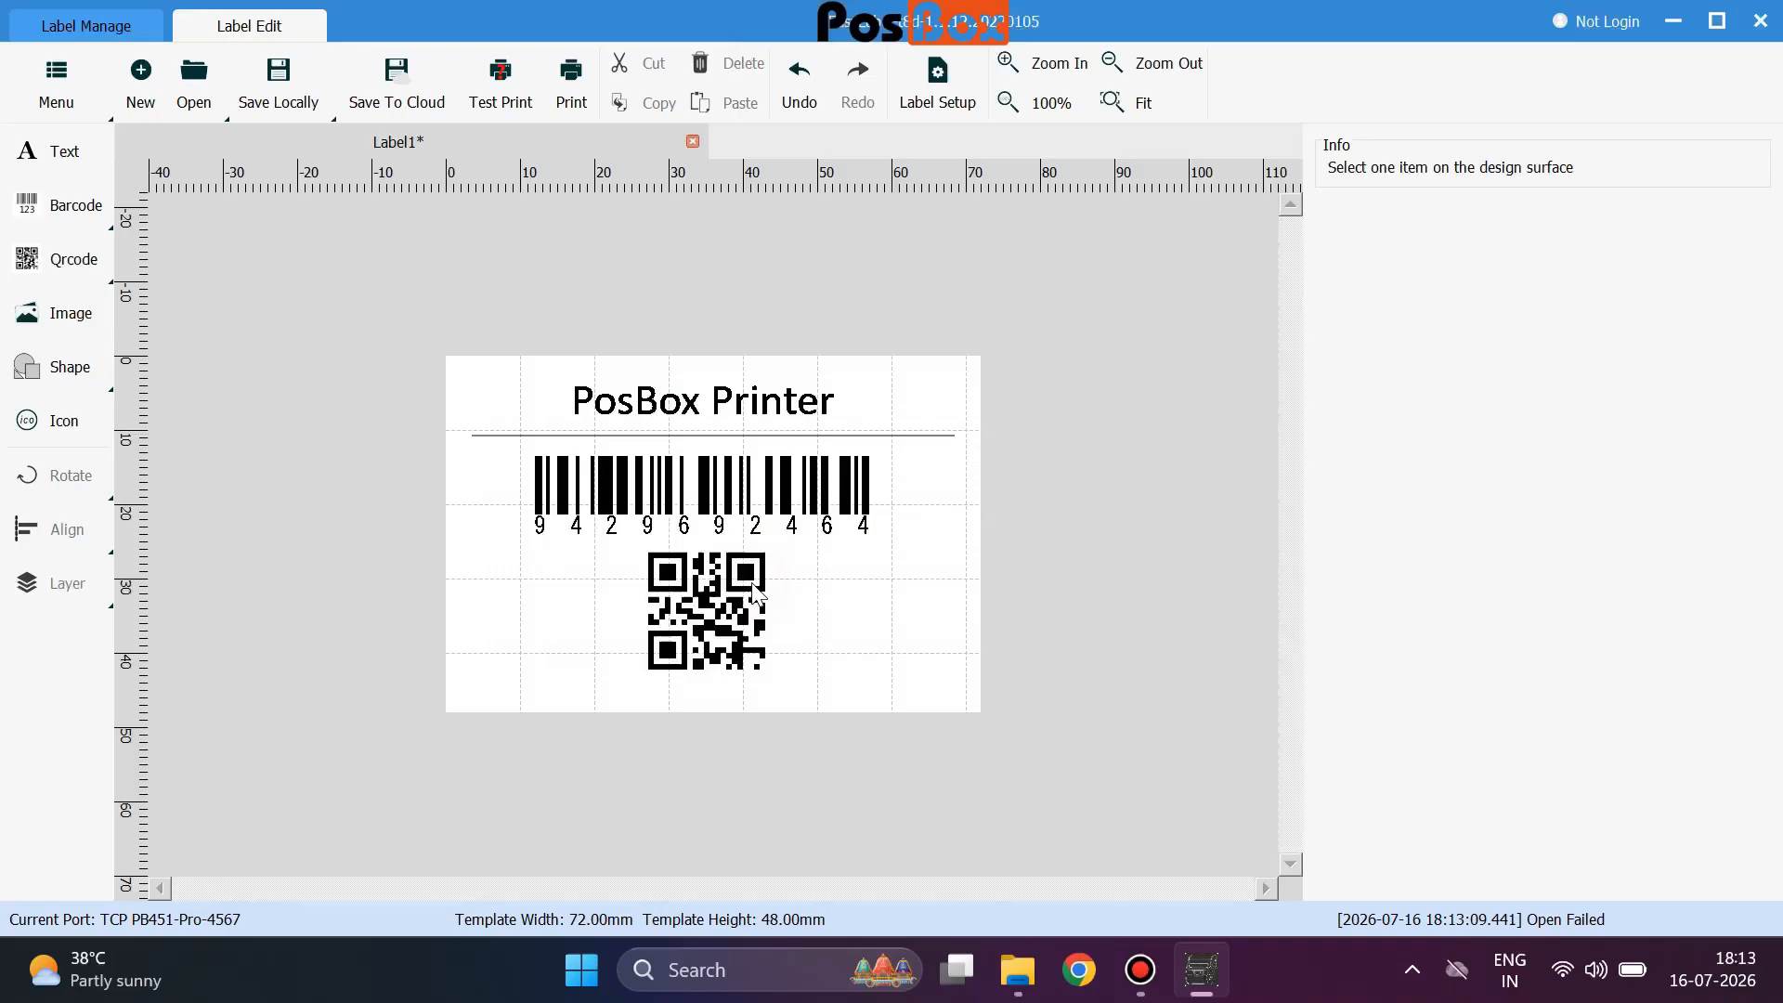
Send a test print of Label1, then print it with Copies set to 5.
{"action": "left_click", "coordinate": [498, 91]}
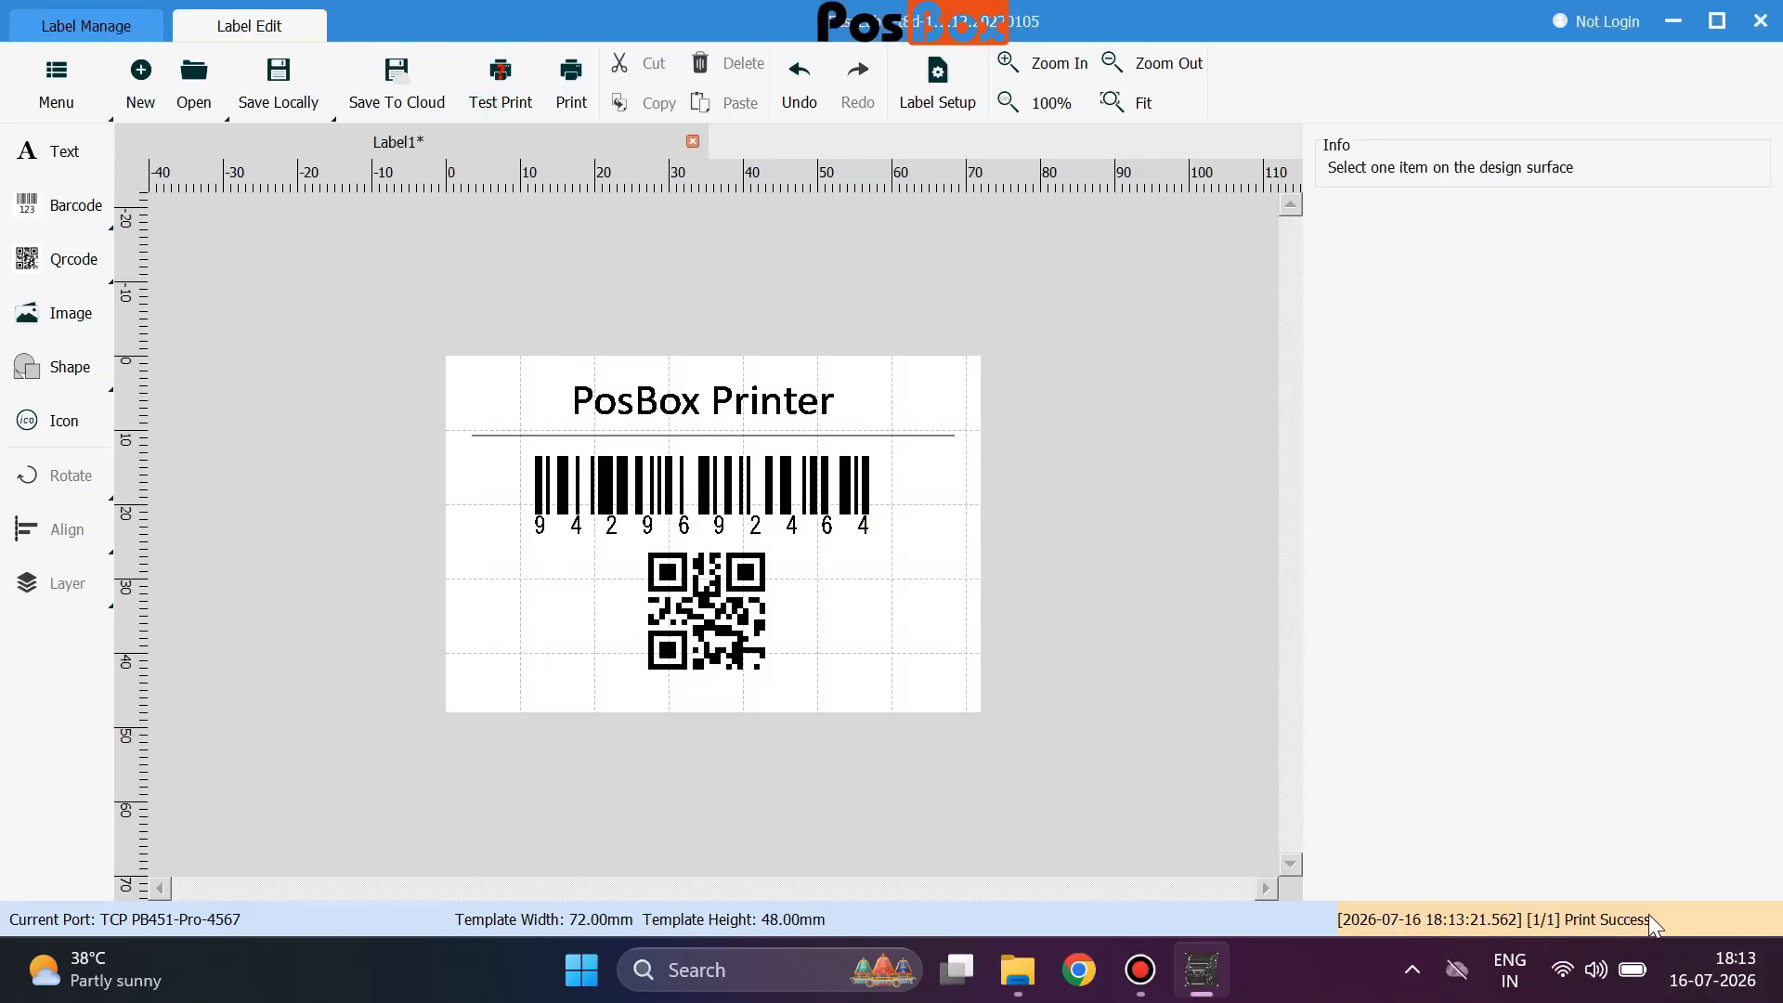
{"action": "left_click", "coordinate": [570, 81]}
{"action": "left_click", "coordinate": [745, 340]}
{"action": "type", "text": "5"}
{"action": "left_click", "coordinate": [696, 665]}
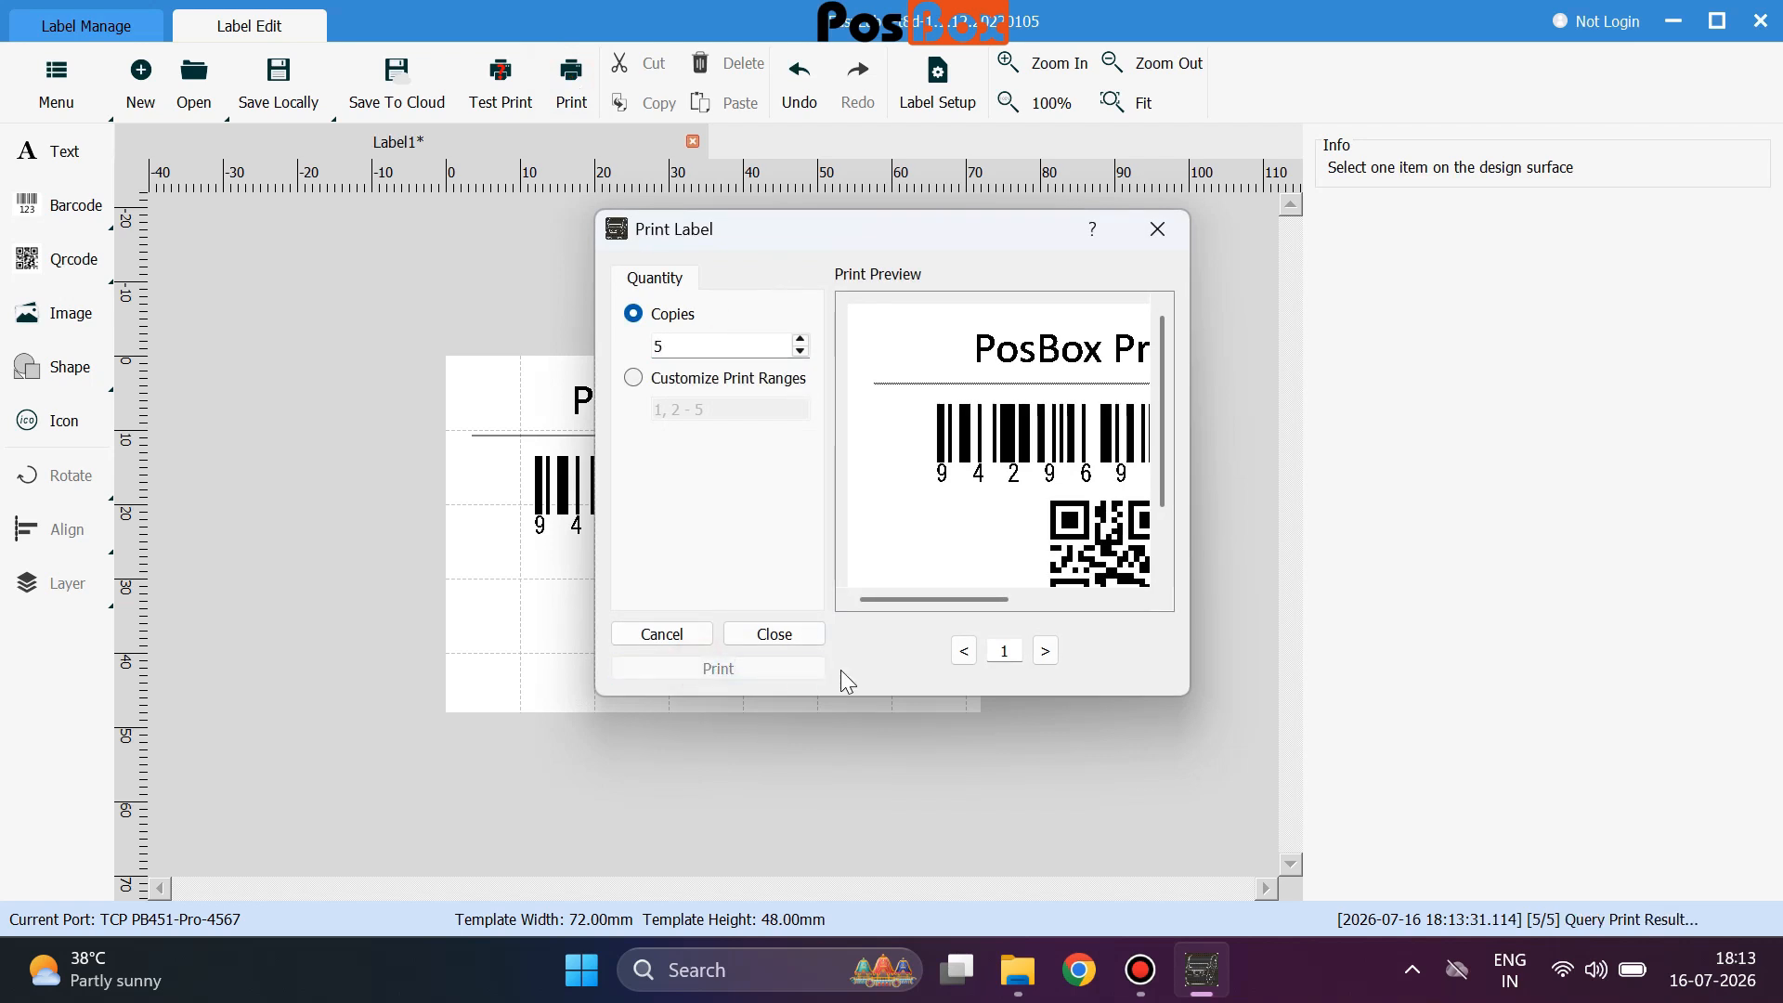
{"action": "left_click", "coordinate": [788, 638]}
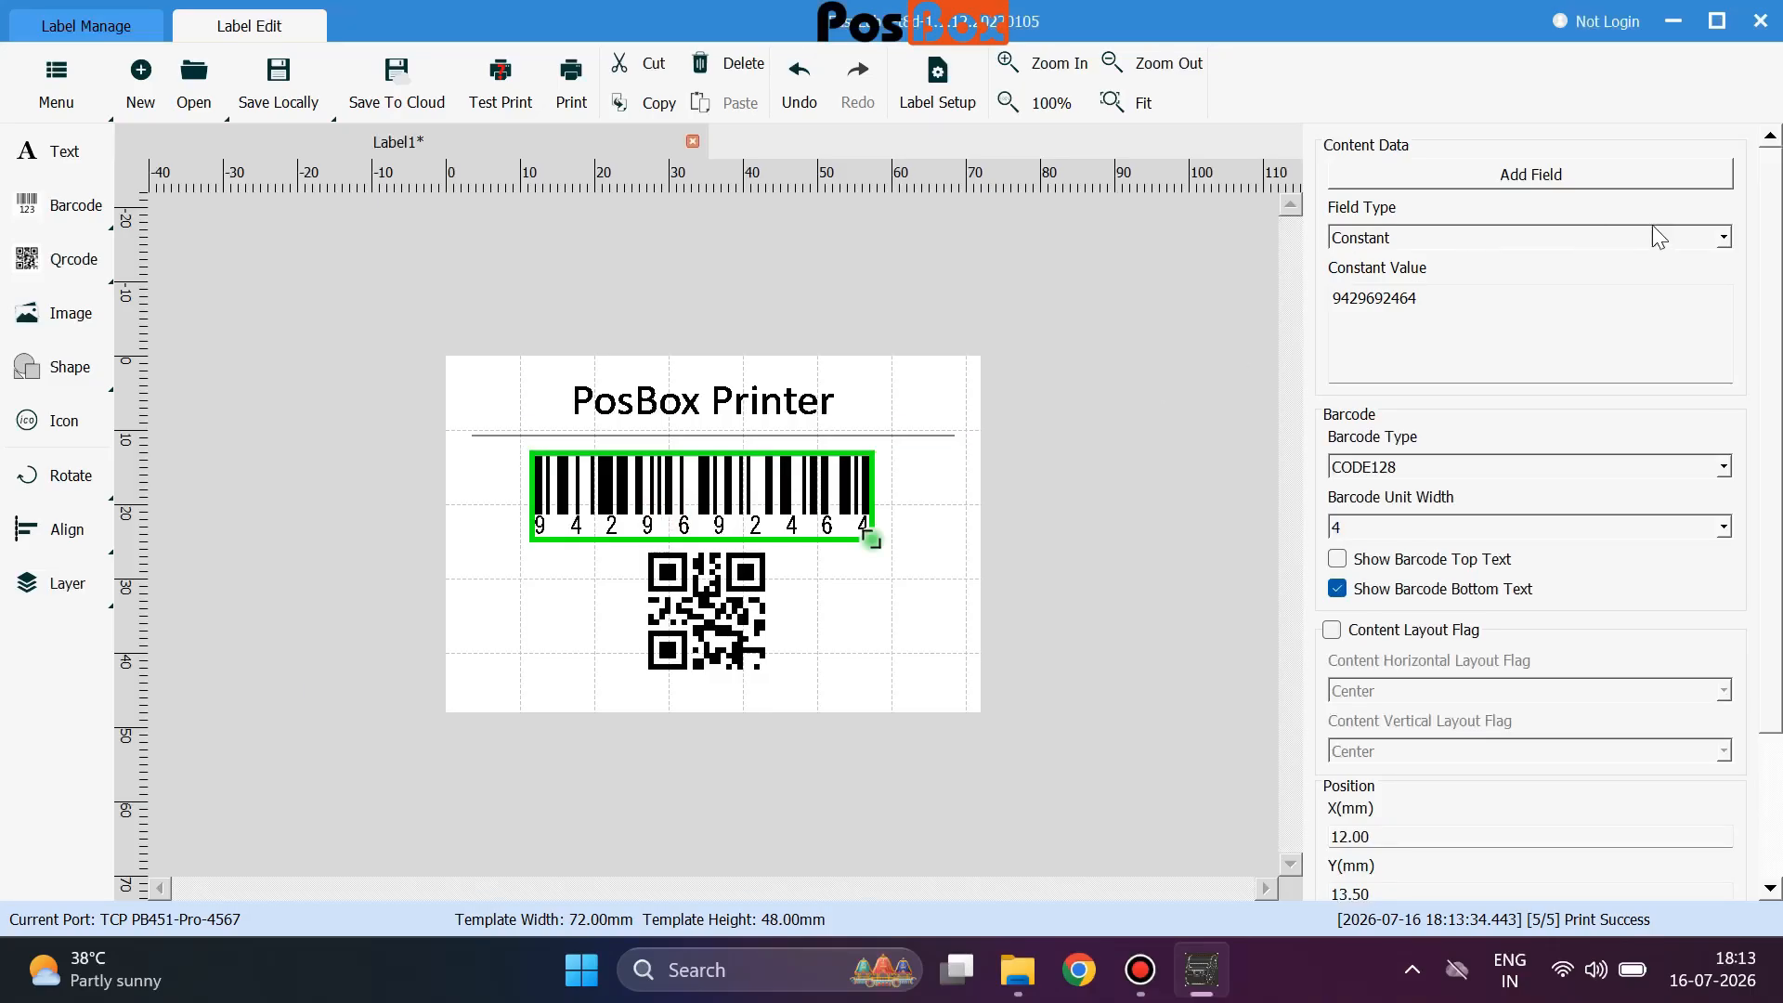
Set the barcode Field Type to an incrementing Serial from 10000001, then print 5 copies.
{"action": "left_click", "coordinate": [1727, 241]}
{"action": "left_click", "coordinate": [1445, 330]}
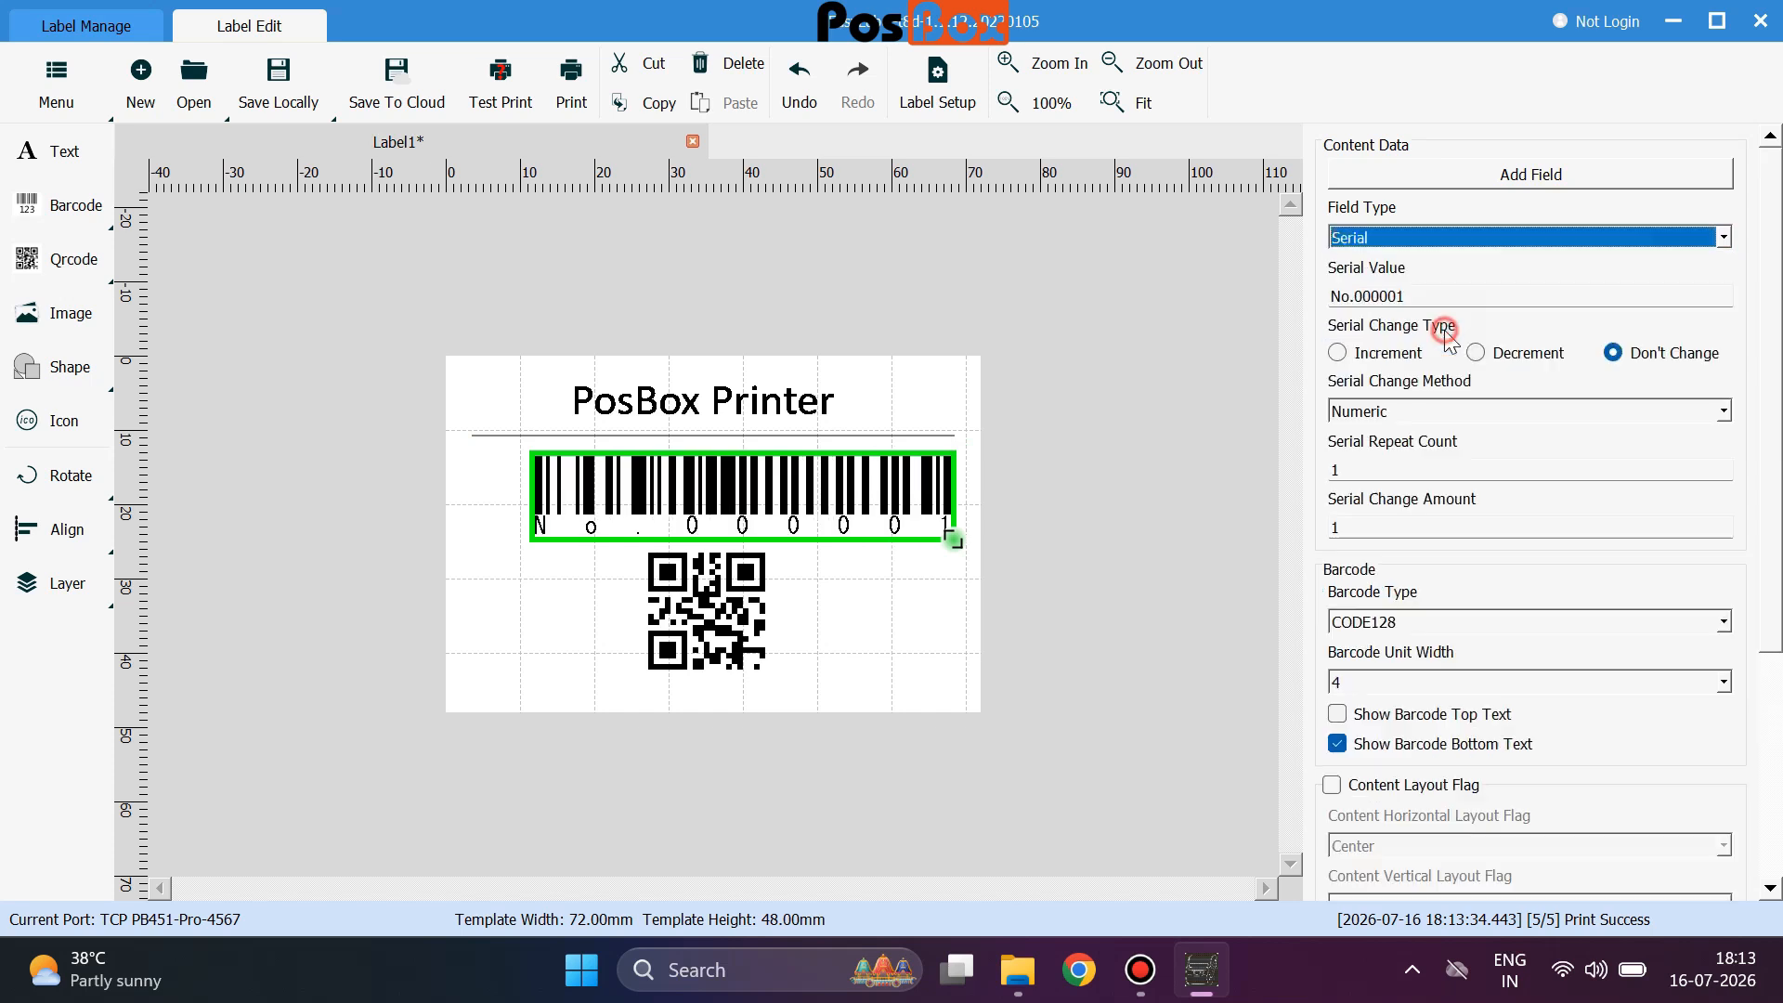
{"action": "left_click", "coordinate": [1337, 354]}
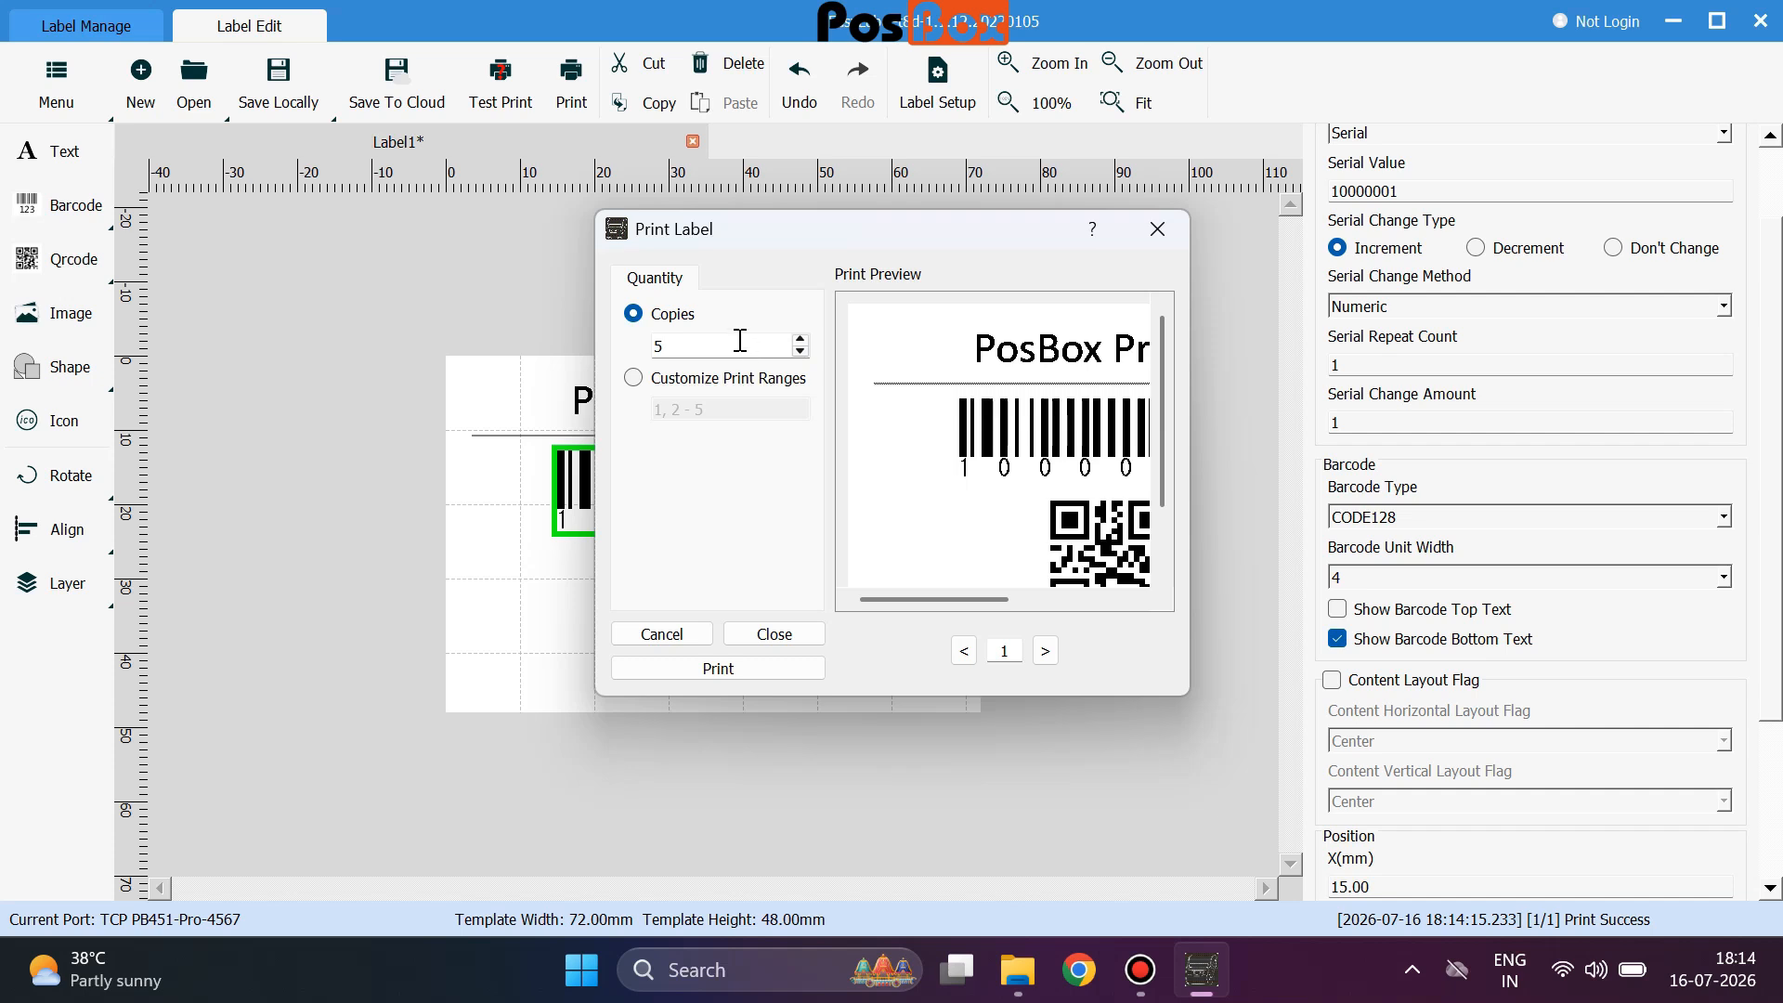
{"action": "left_click", "coordinate": [729, 670]}
{"action": "left_click", "coordinate": [1161, 232]}
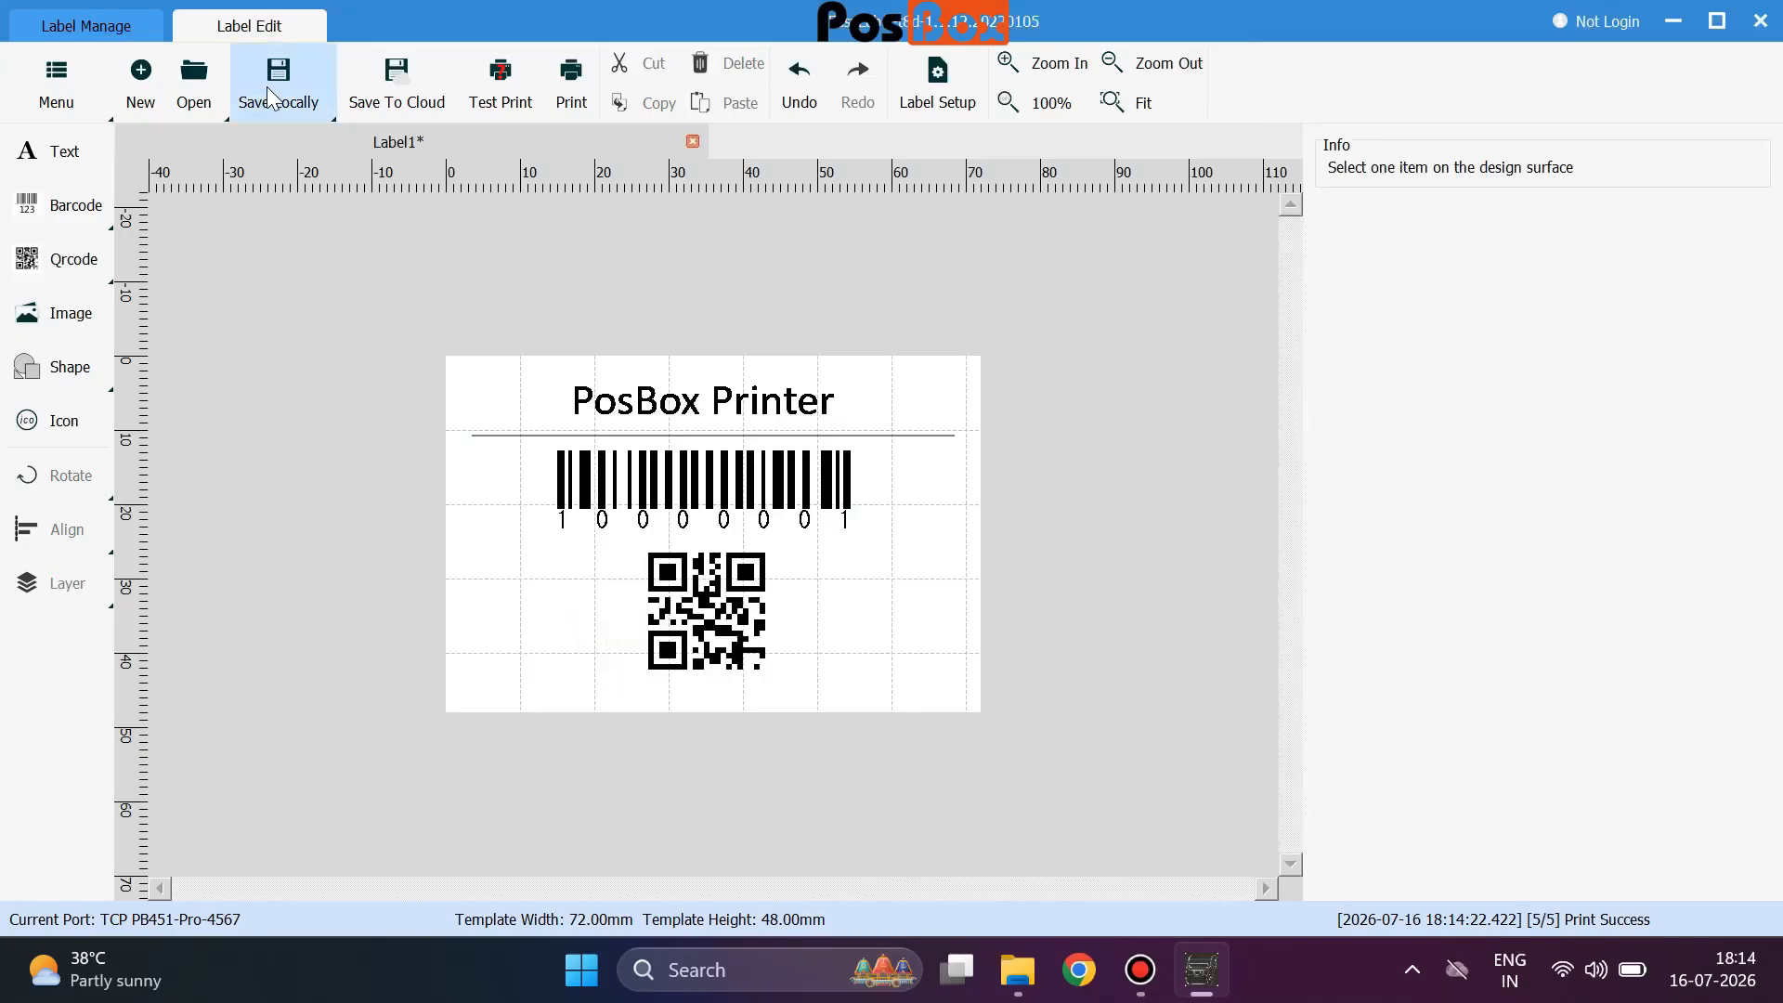
Save the label locally to the Desktop under the name Label1.
{"action": "left_click", "coordinate": [266, 88]}
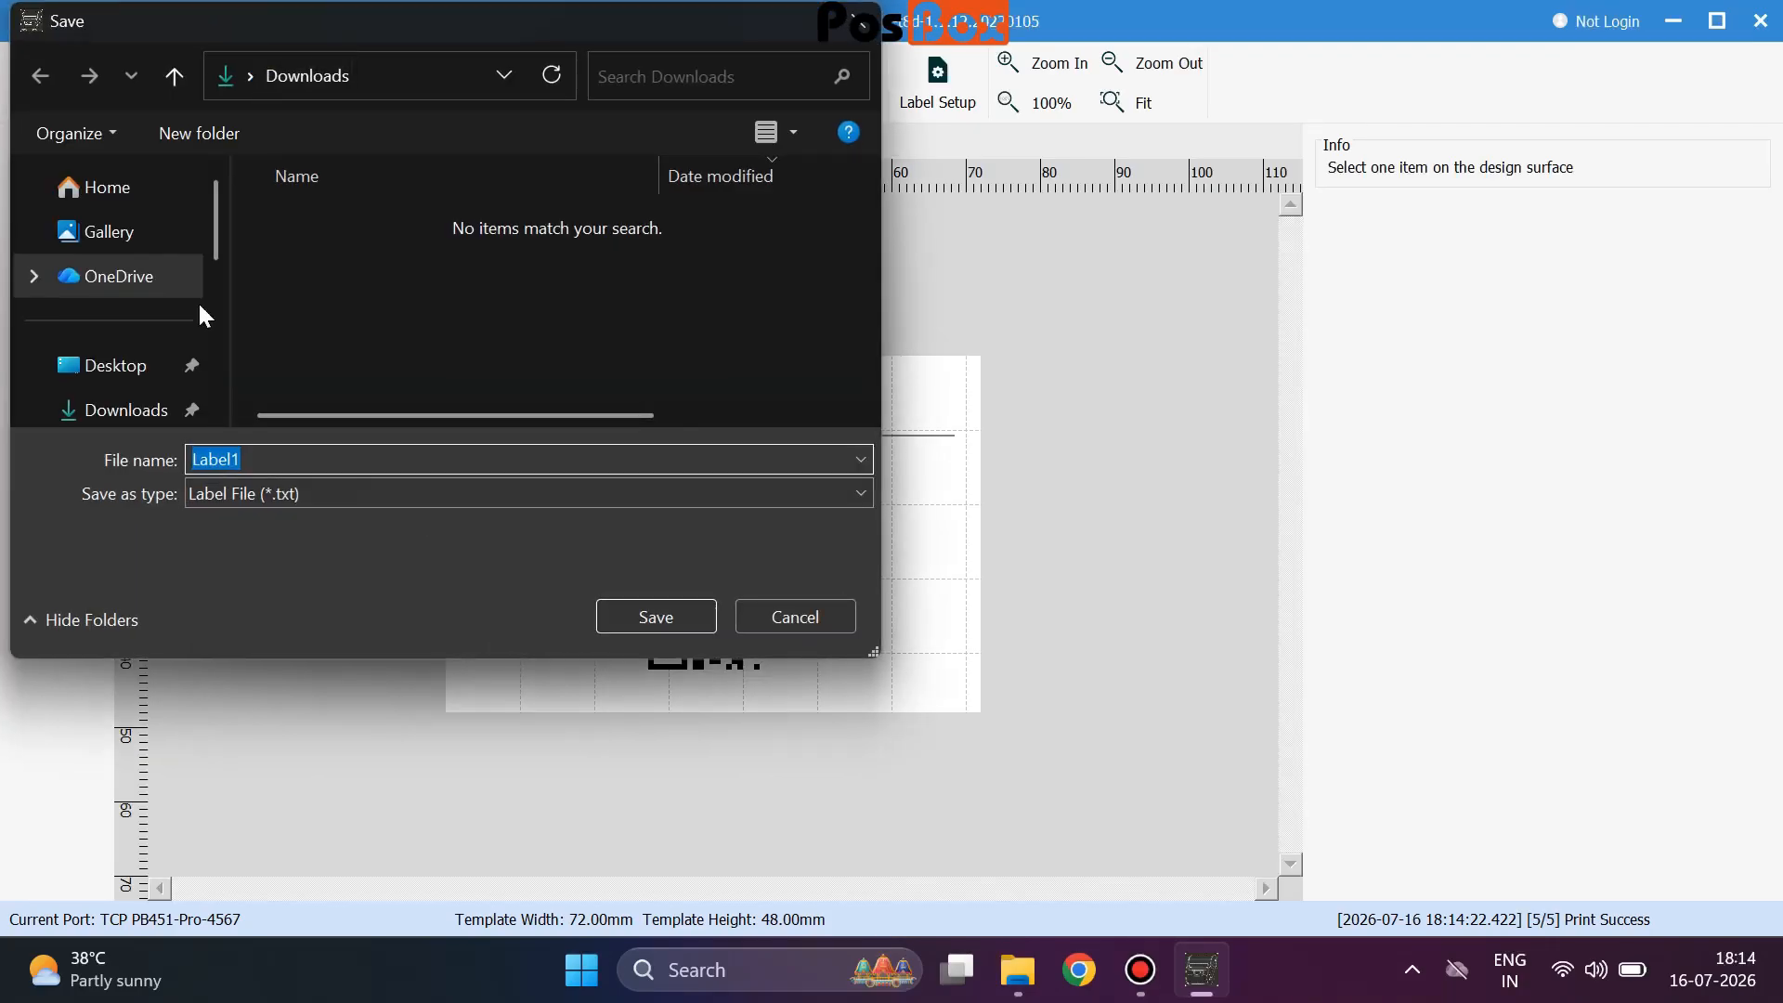
{"action": "left_click", "coordinate": [110, 364]}
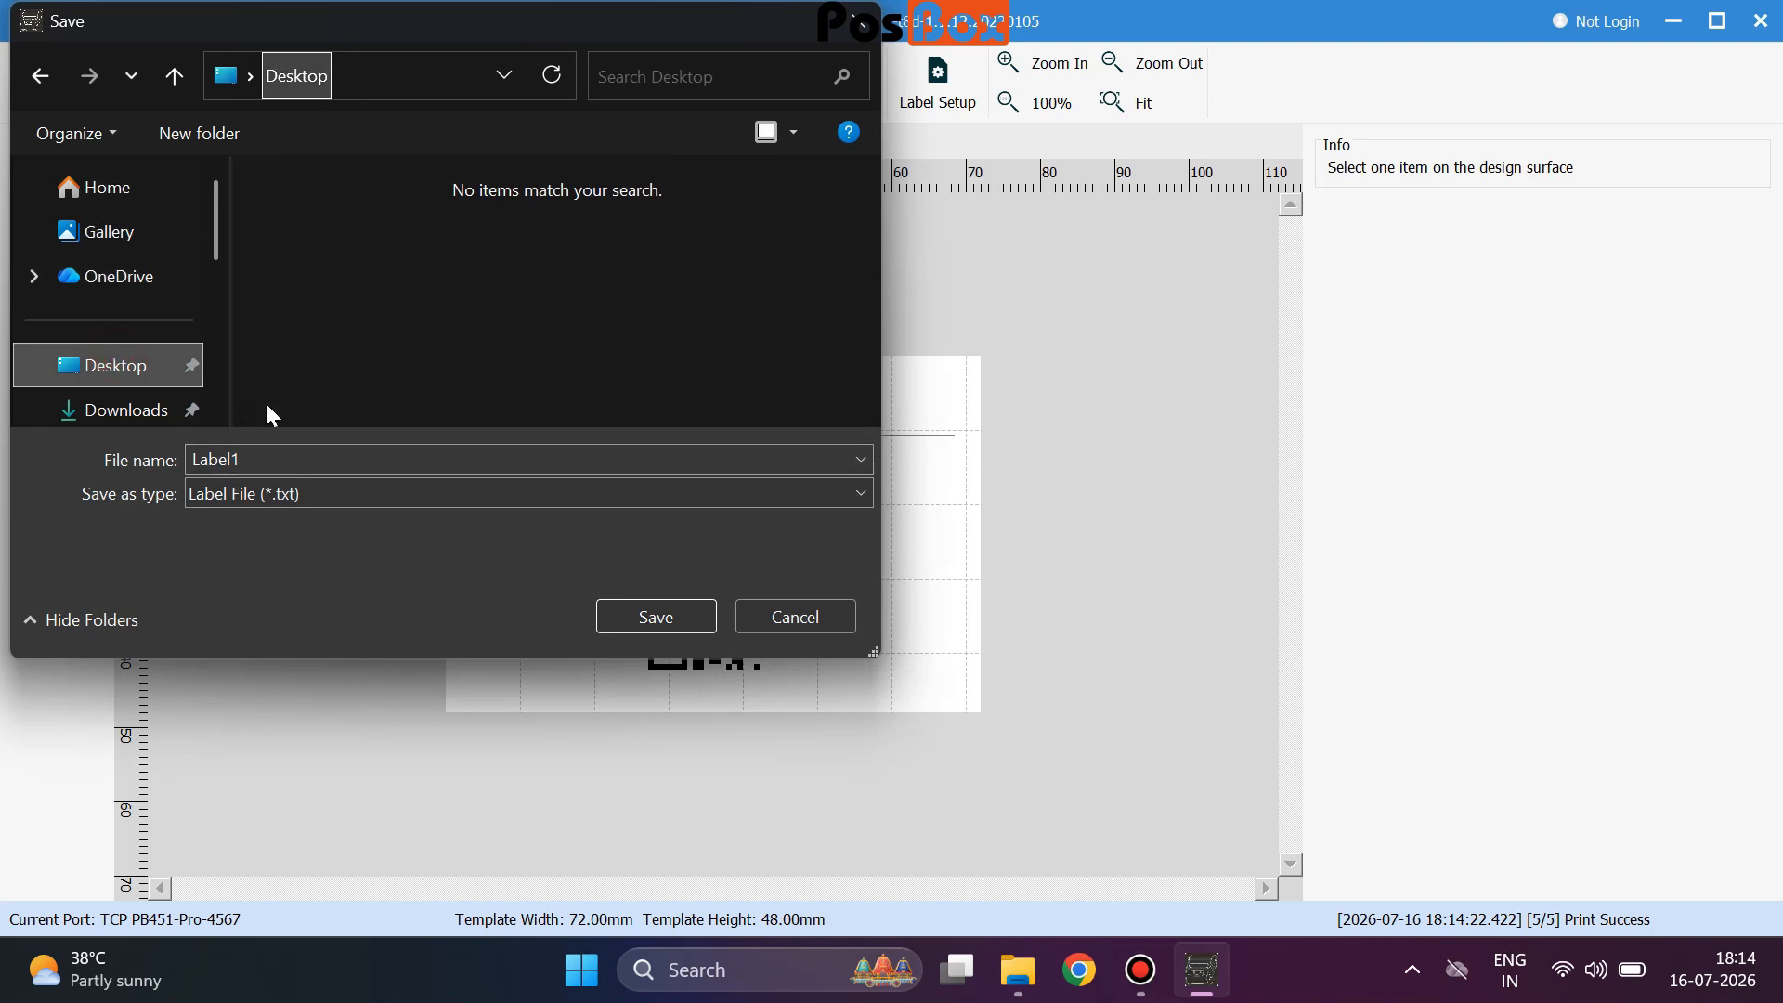
{"action": "left_click", "coordinate": [652, 619]}
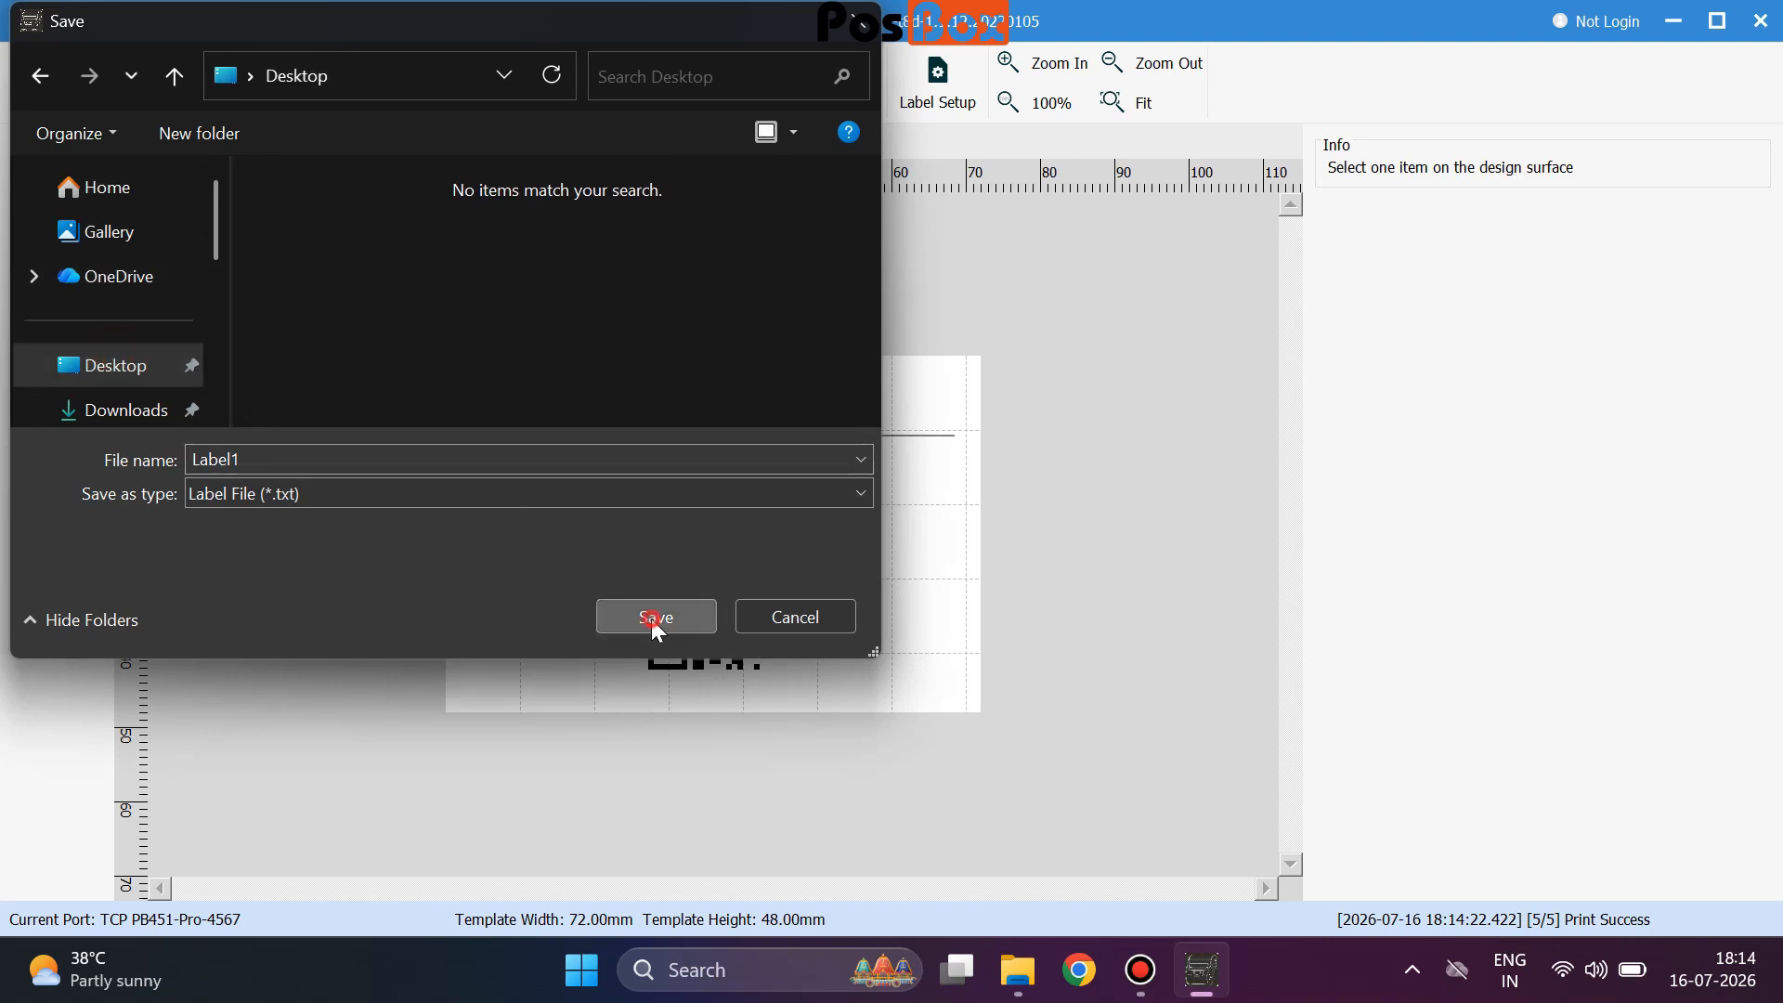
Close the Label1 tab, reopen Label1 from the Desktop, and select its barcode.
{"action": "left_click", "coordinate": [693, 142]}
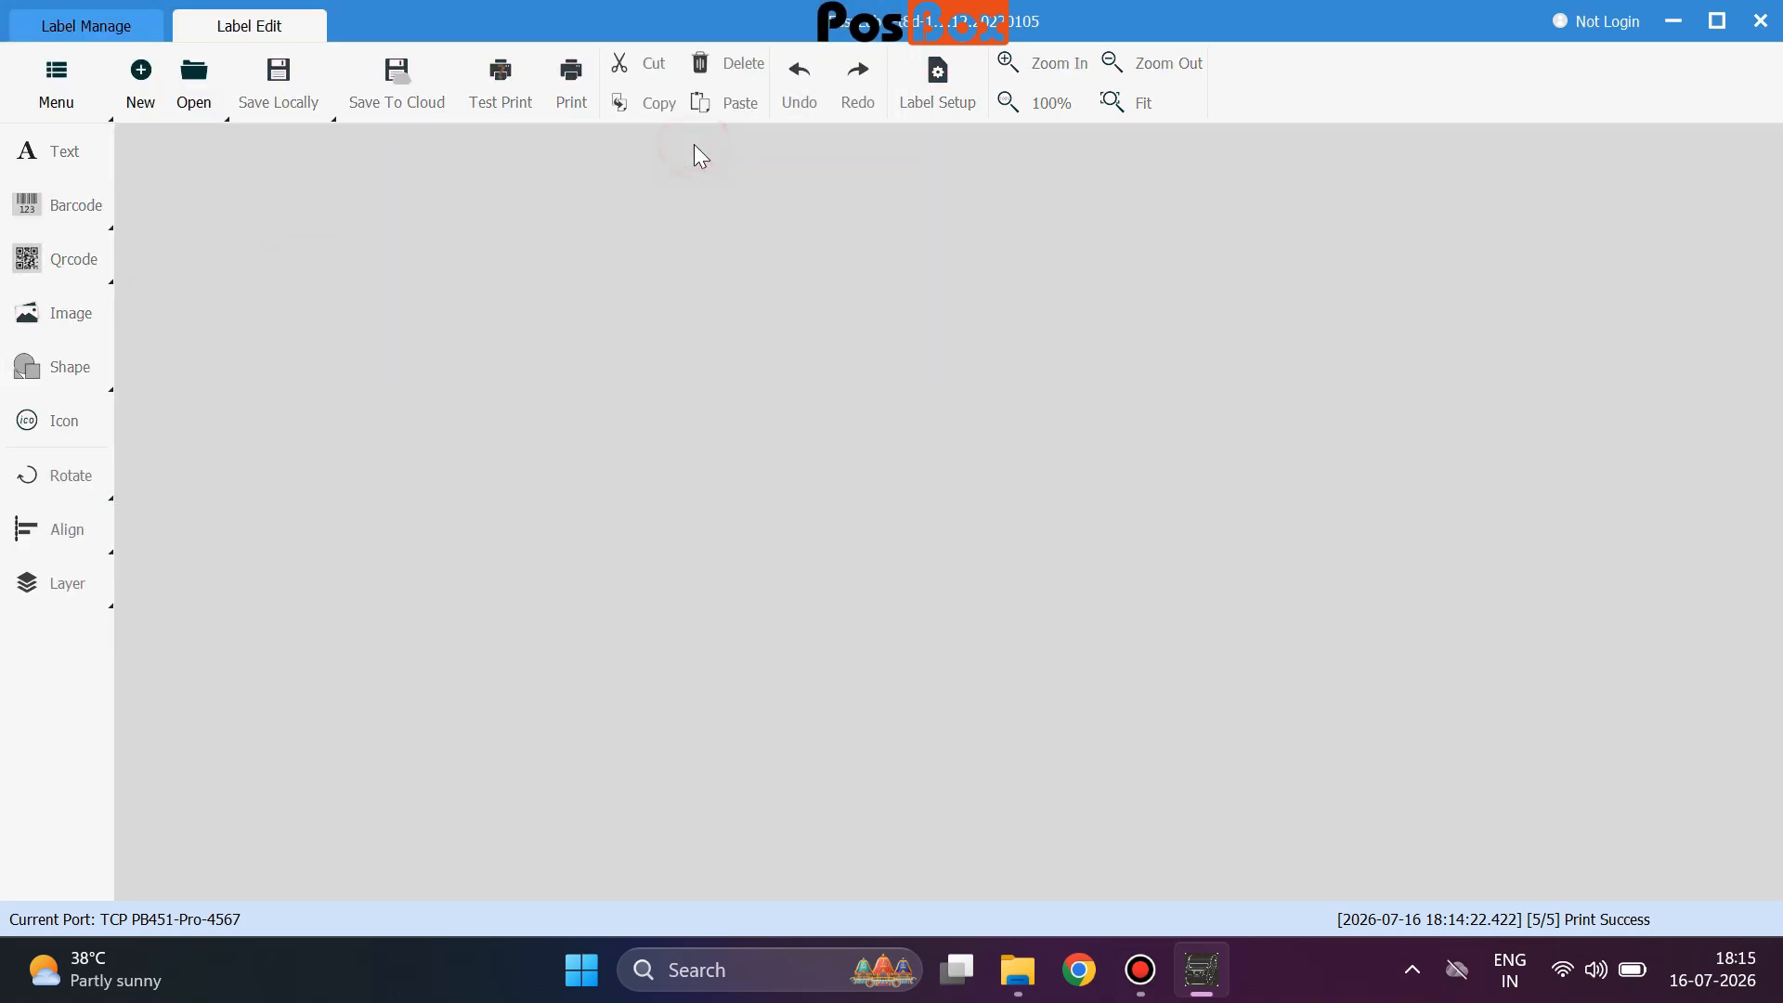
{"action": "left_click", "coordinate": [194, 101]}
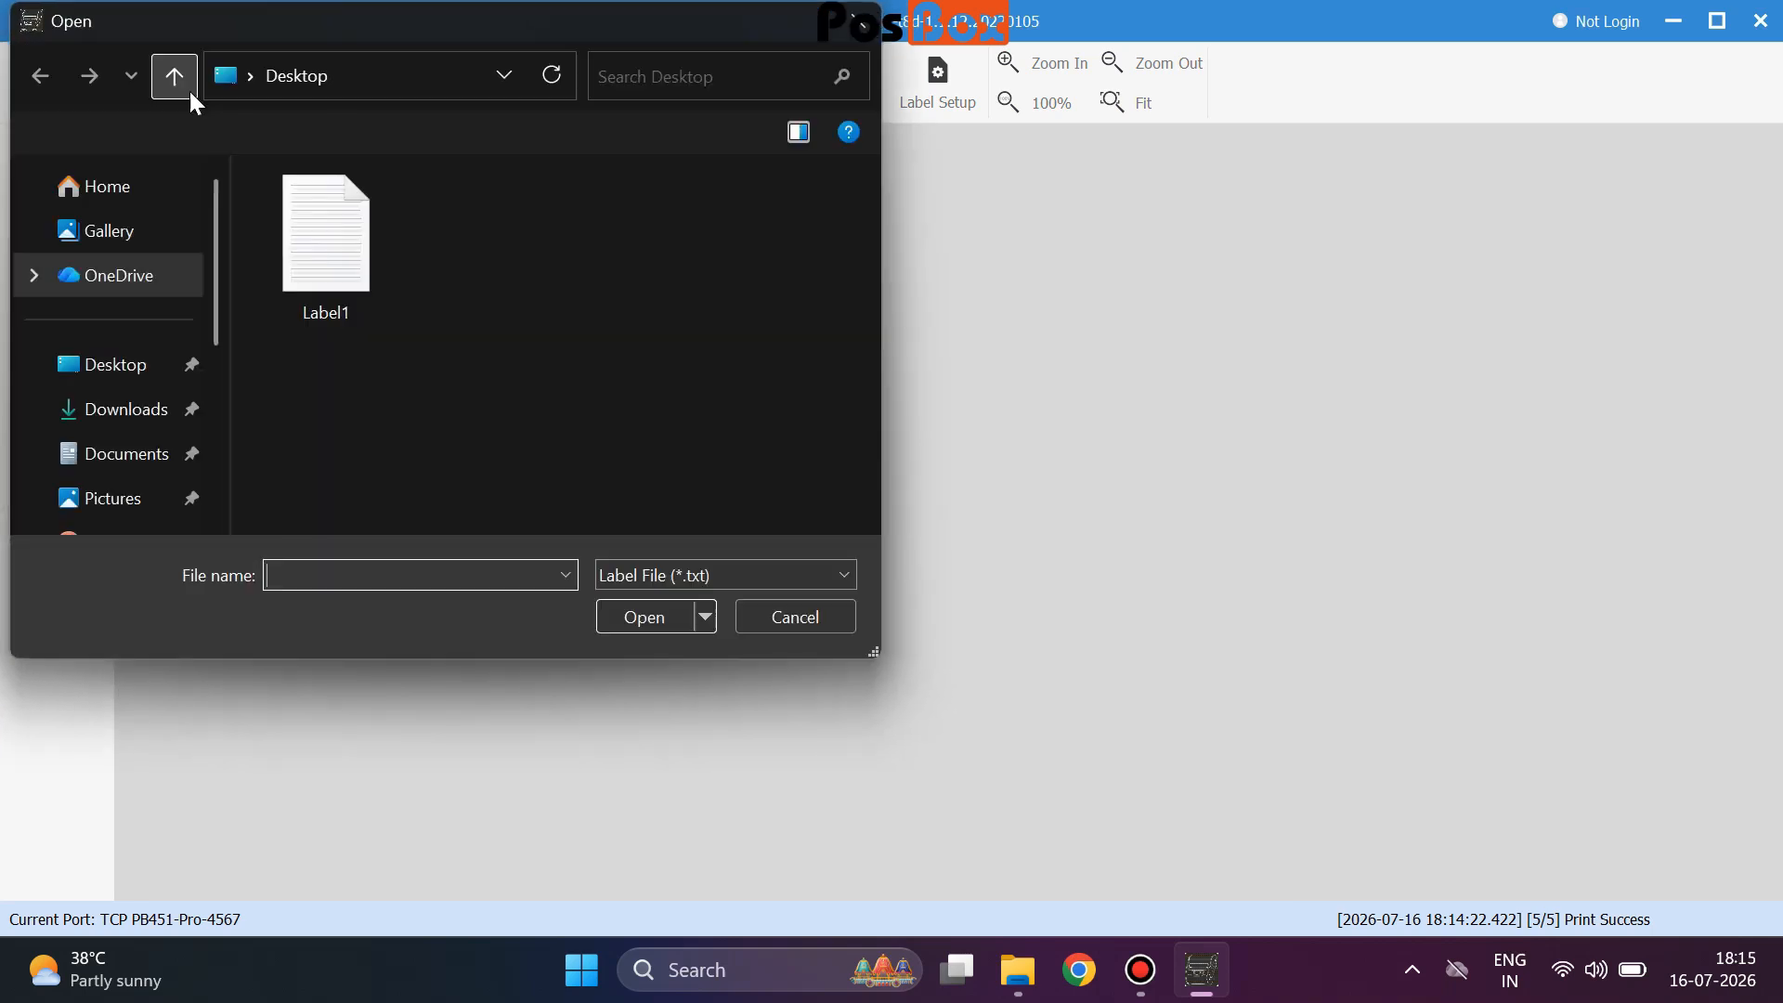
{"action": "double_click", "coordinate": [325, 246]}
{"action": "left_click", "coordinate": [703, 485]}
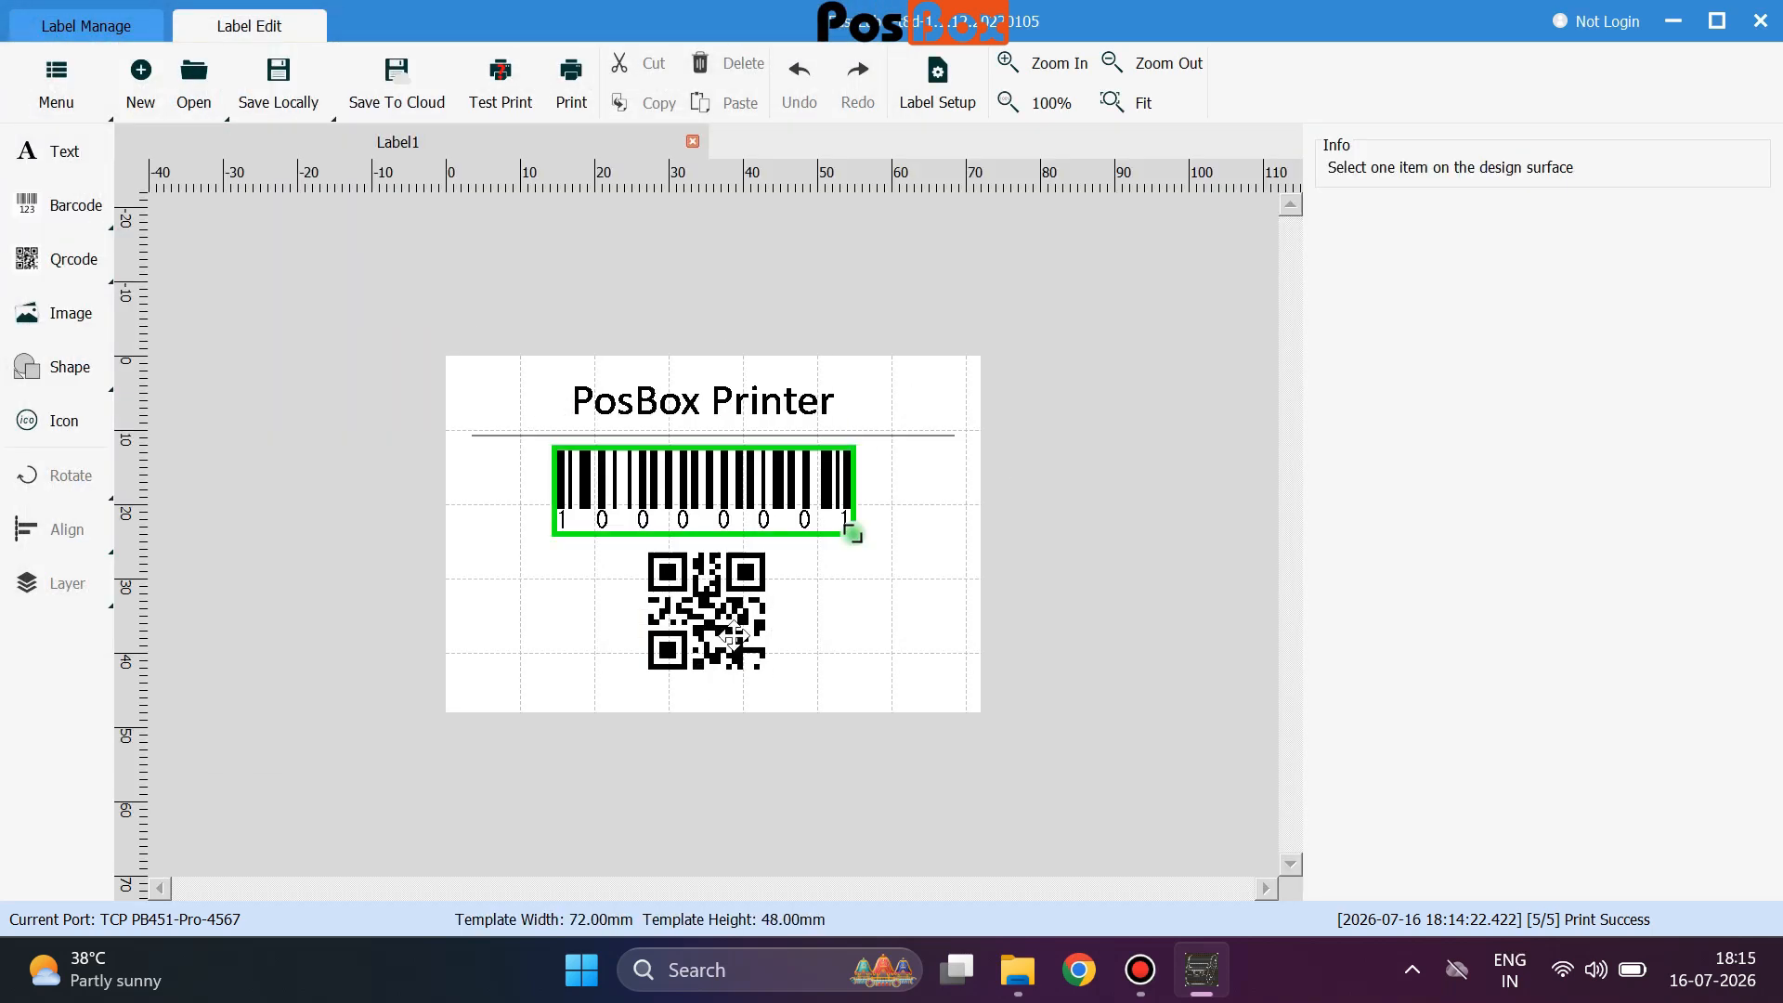